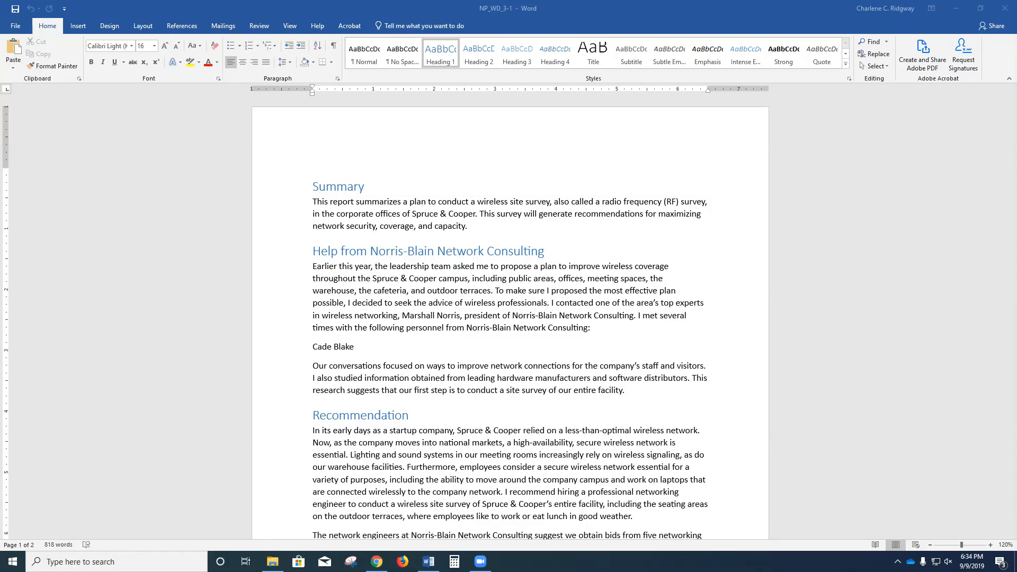
# Step: Save a copy of the document to the H: drive, naming it WD3_Wireless_ followed by the author's surname
pyautogui.click(15, 26)
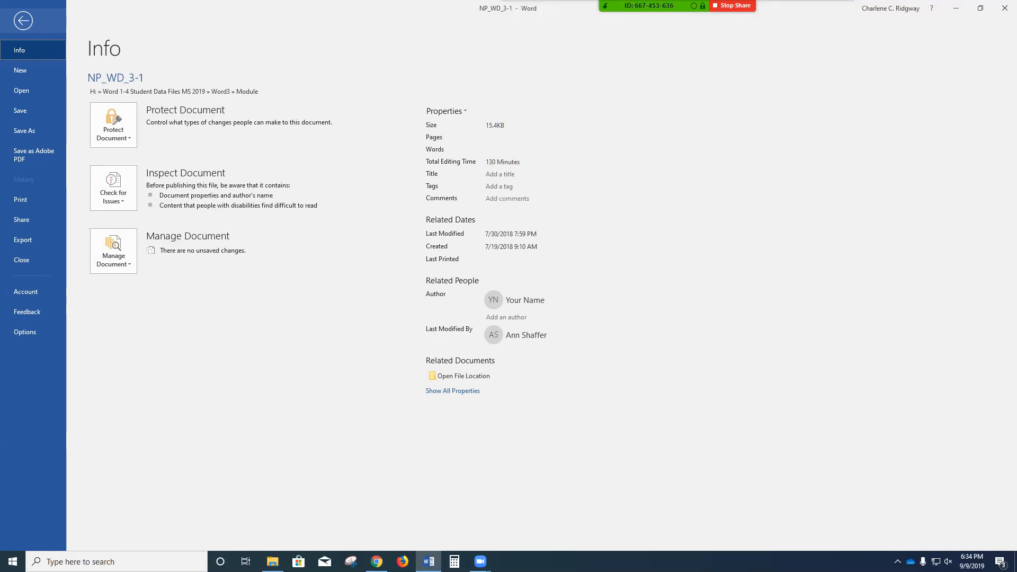
pyautogui.click(23, 131)
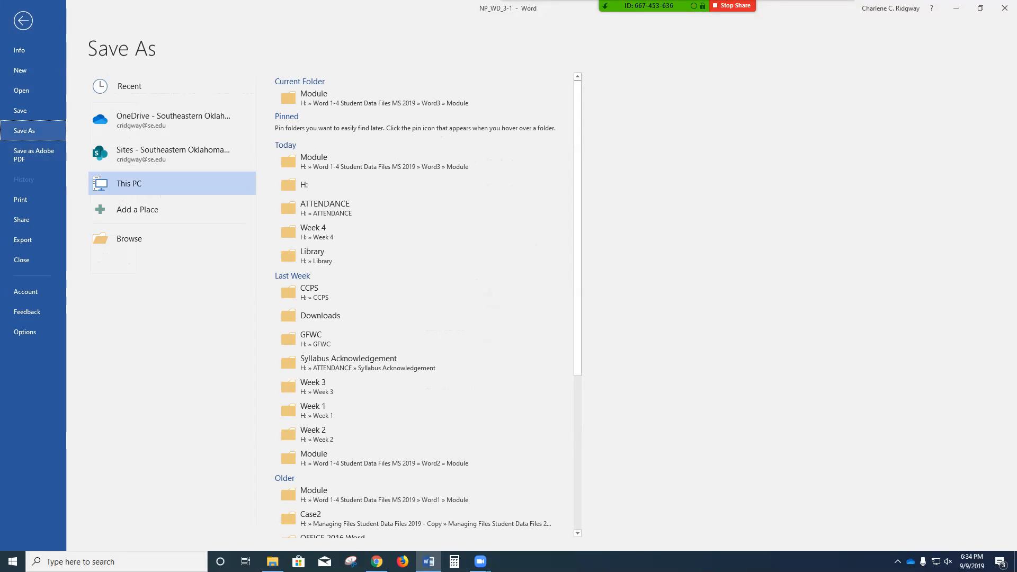
pyautogui.click(317, 185)
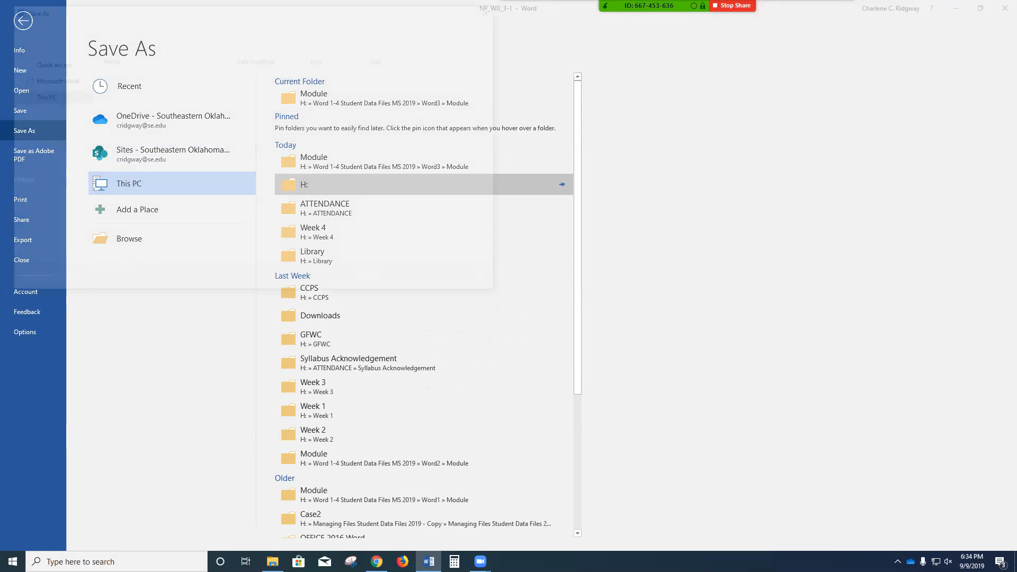
pyautogui.click(108, 213)
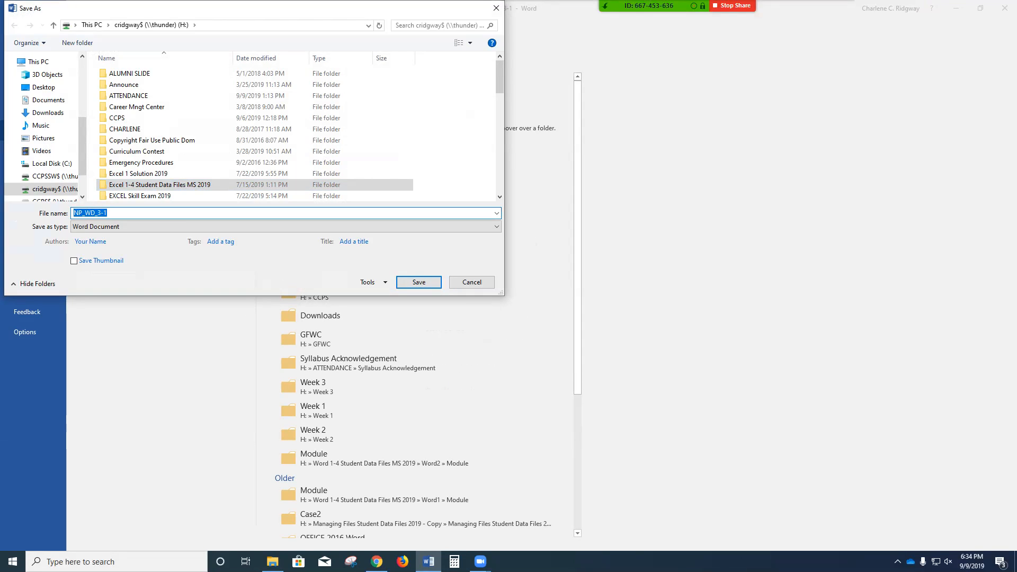
pyautogui.write('W')
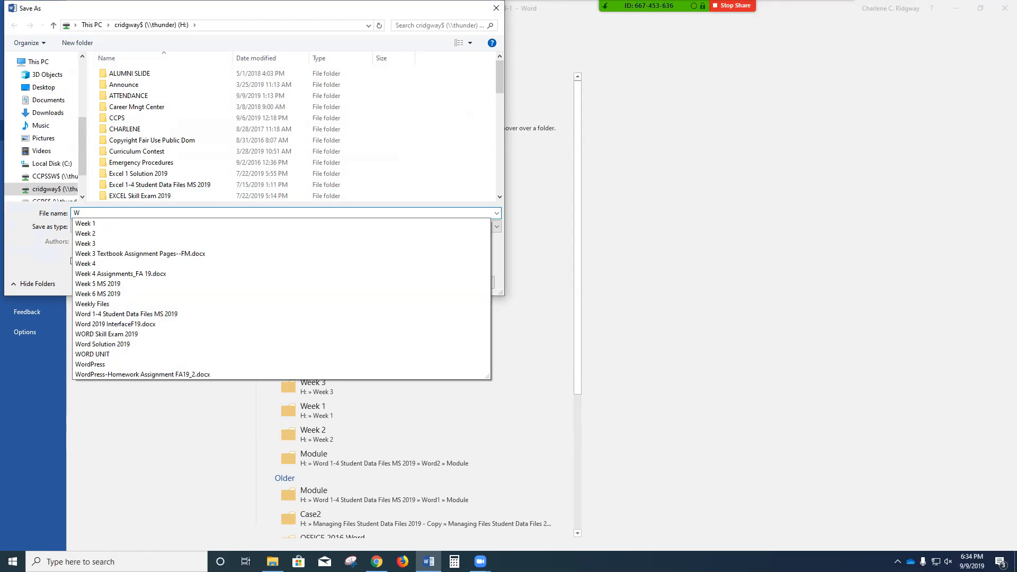
pyautogui.write('D3')
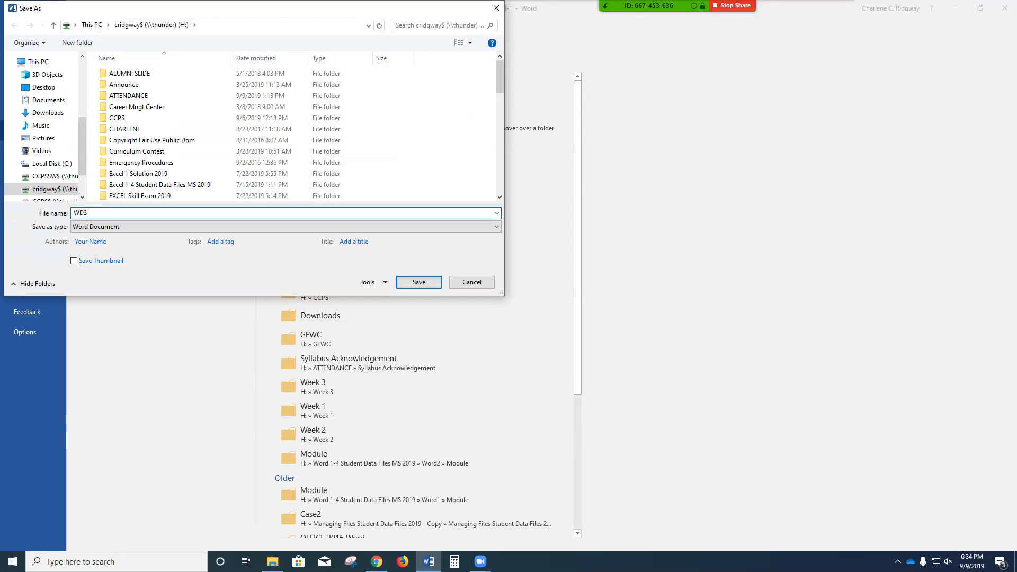
pyautogui.write('_Wireless')
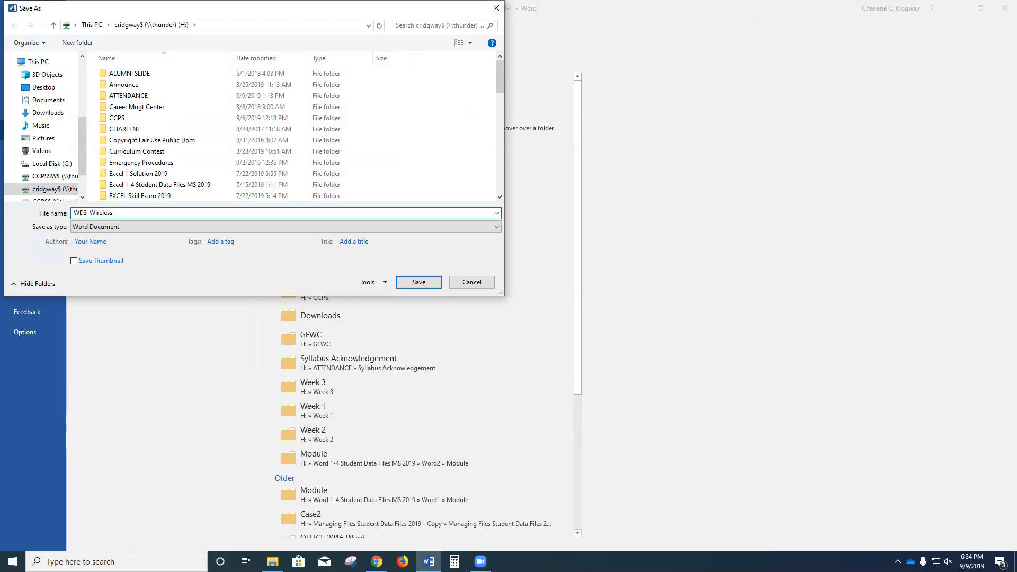
pyautogui.write('_Ridgway')
pyautogui.click(419, 282)
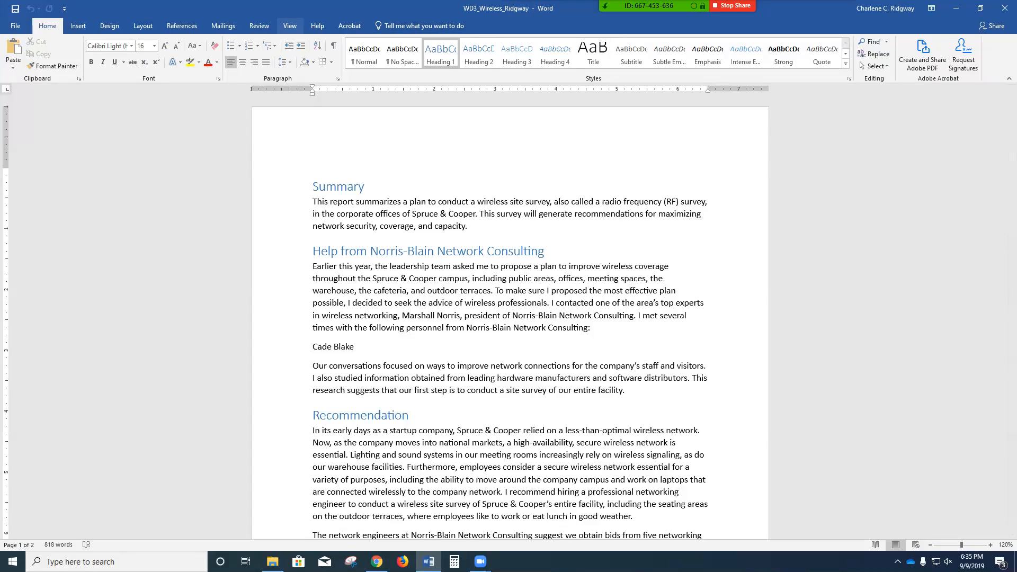
# Step: Show the formatting marks and display the document's heading outline in the Navigation pane
pyautogui.click(290, 25)
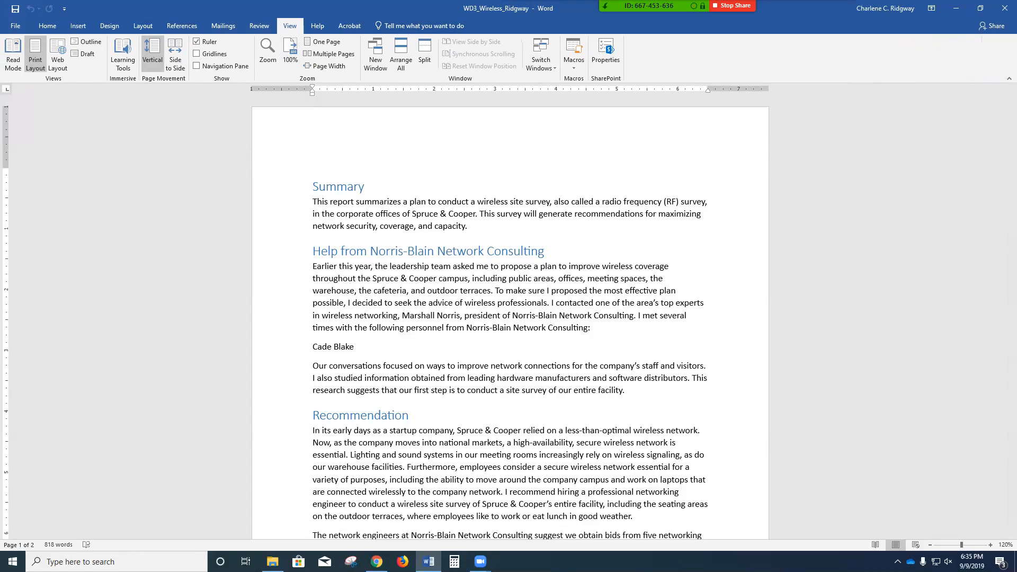
pyautogui.click(47, 25)
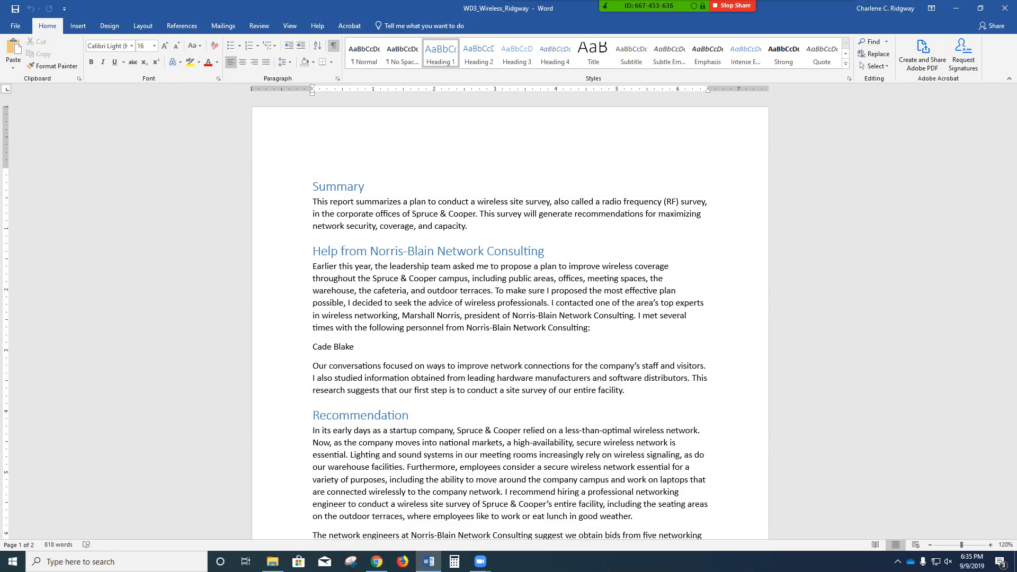
pyautogui.click(334, 45)
pyautogui.hotkey('ctrl', 'f')
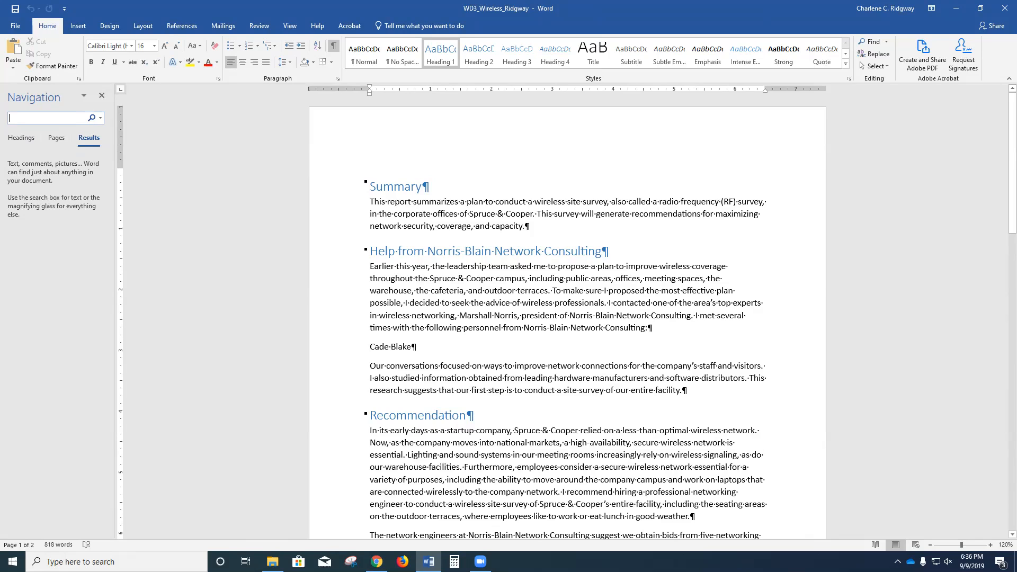
pyautogui.click(21, 137)
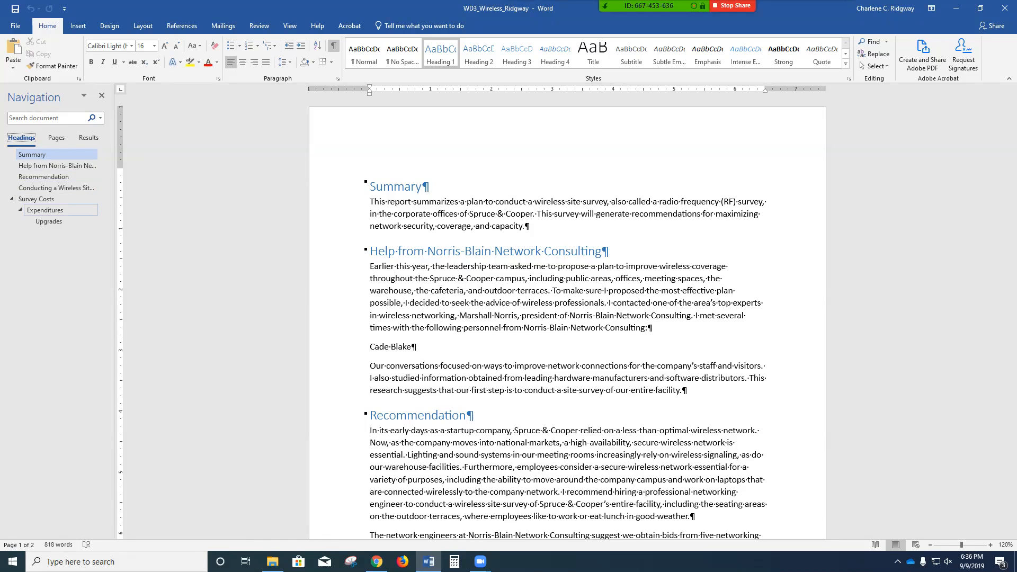
# Step: Use the heading outline to view the Recommendation section and the Survey Costs section with its subheadings
pyautogui.click(43, 177)
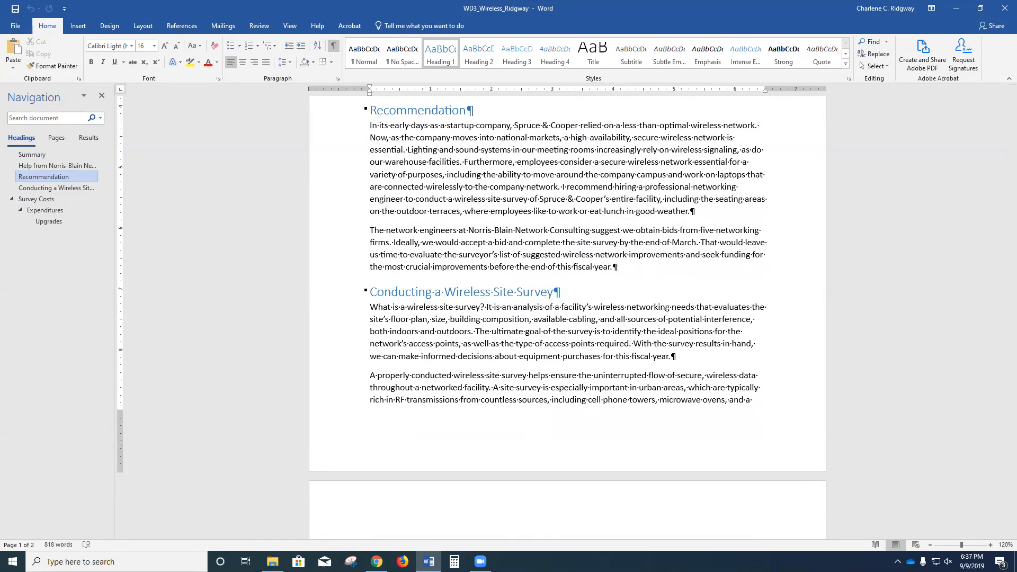
pyautogui.click(36, 199)
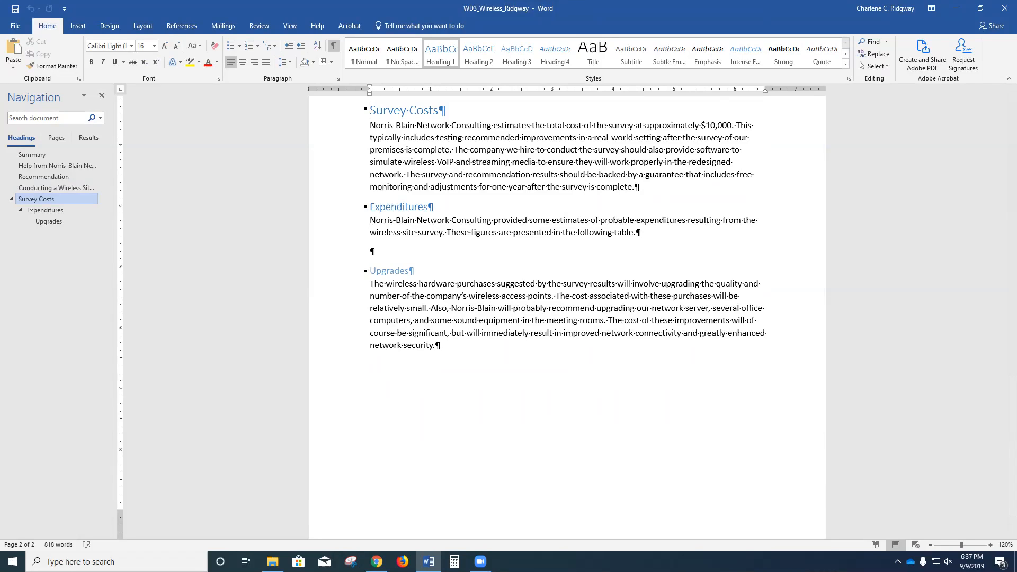
pyautogui.click(12, 199)
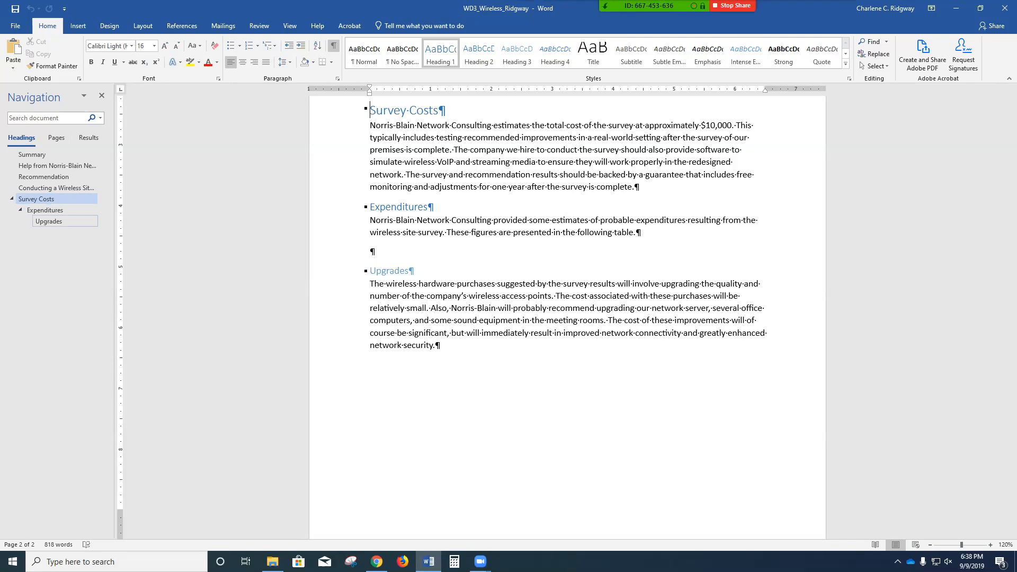
# Step: Promote the Upgrades heading by one level and move its section above Expenditures in the outline
pyautogui.rightClick(46, 221)
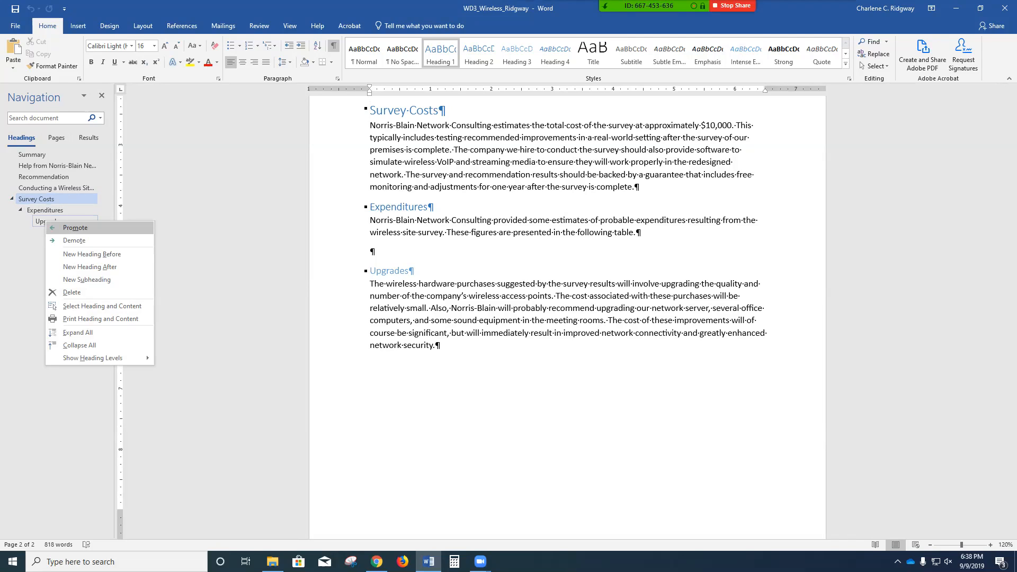
pyautogui.click(74, 228)
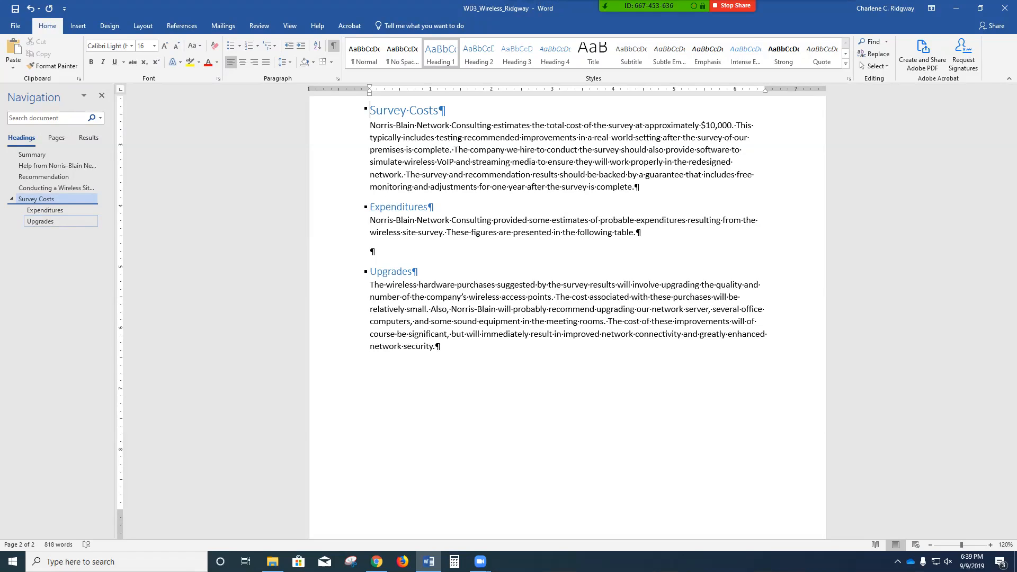
pyautogui.moveTo(40, 221); pyautogui.dragTo(45, 207)
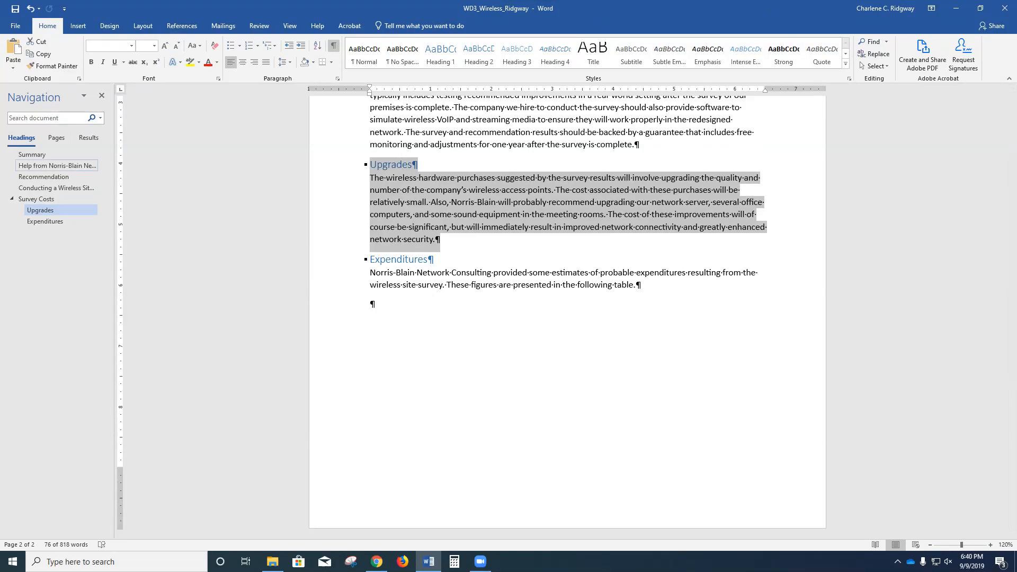
pyautogui.click(429, 259)
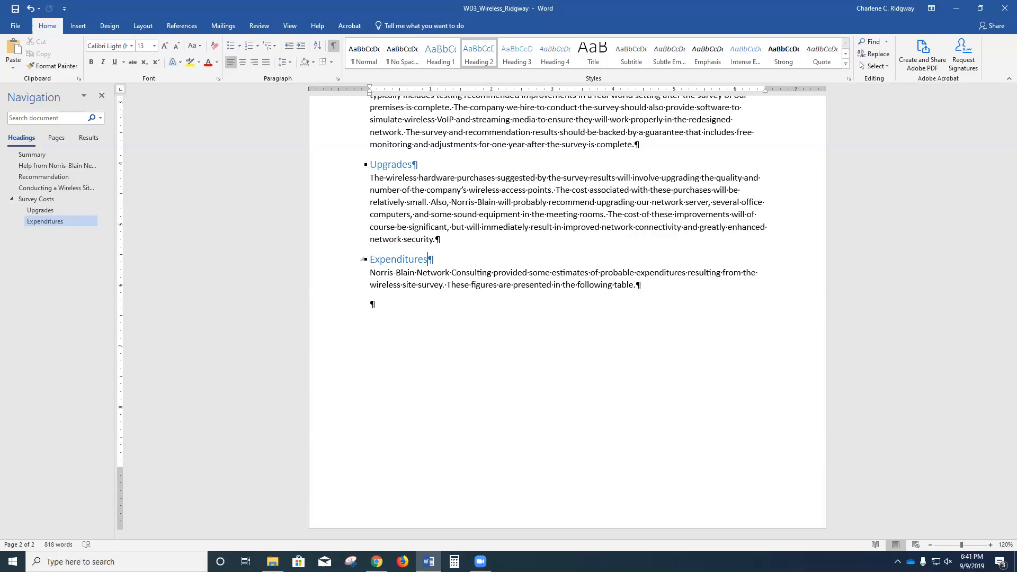
# Step: Collapse the body text under the Recommendation and Conducting a Wireless Site Survey headings
pyautogui.scroll(12, 567, 313)
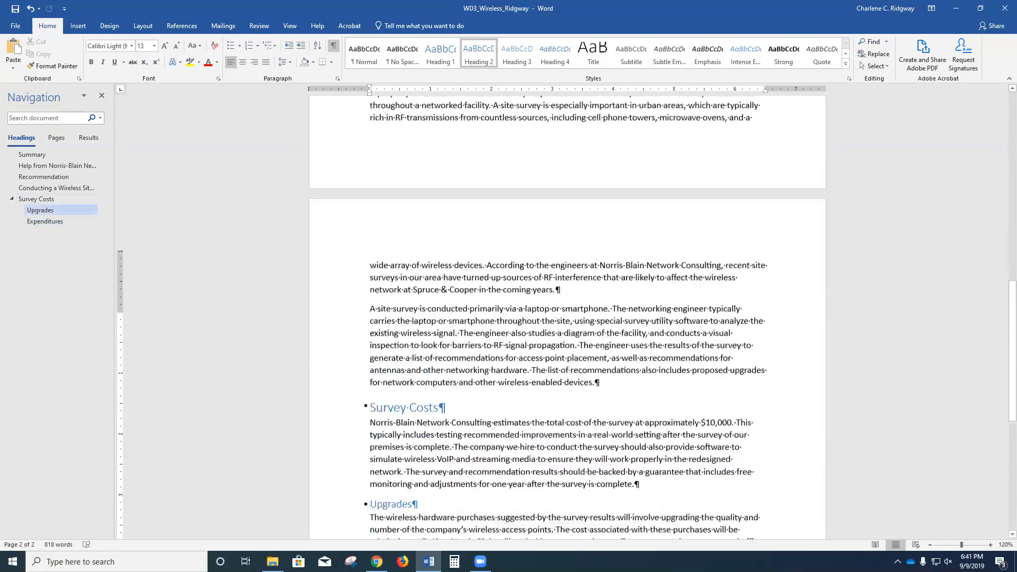
pyautogui.scroll(5, 567, 313)
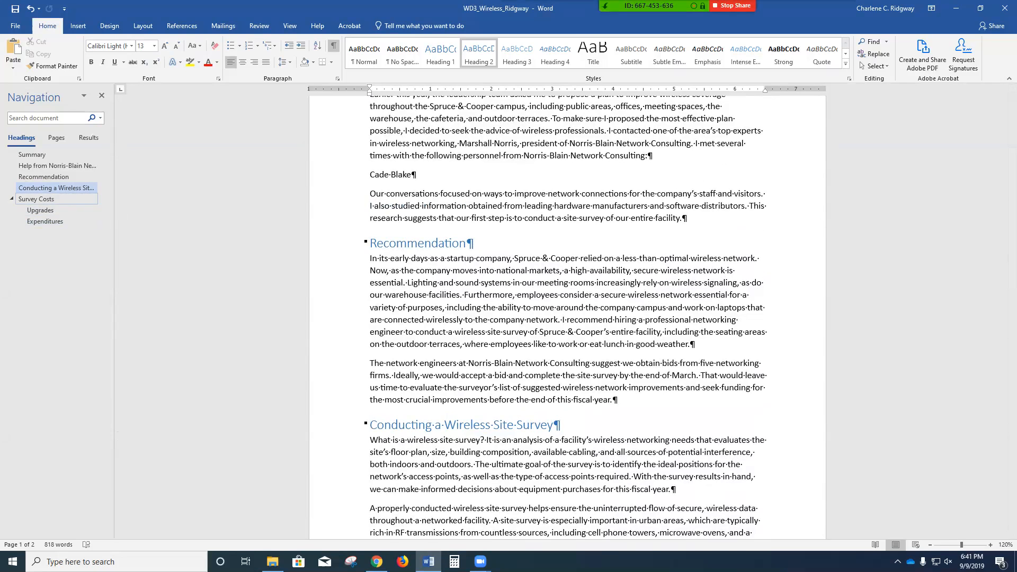
pyautogui.click(44, 177)
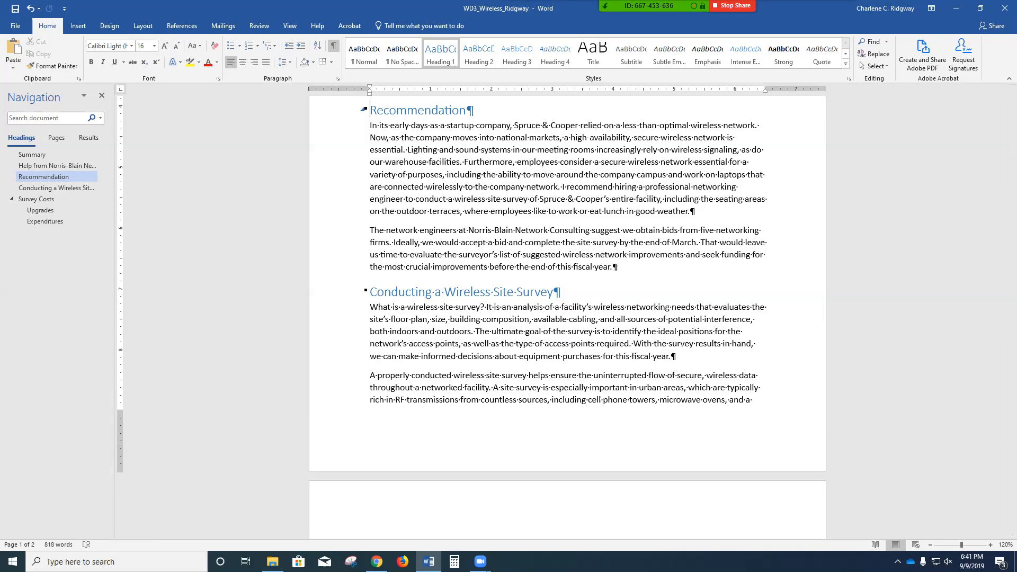
pyautogui.click(364, 109)
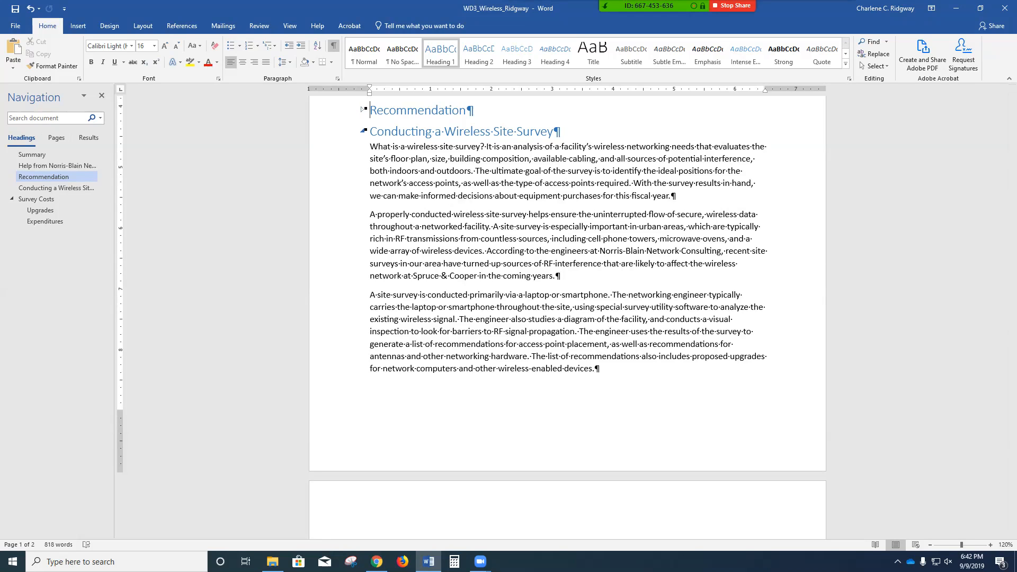
pyautogui.click(363, 131)
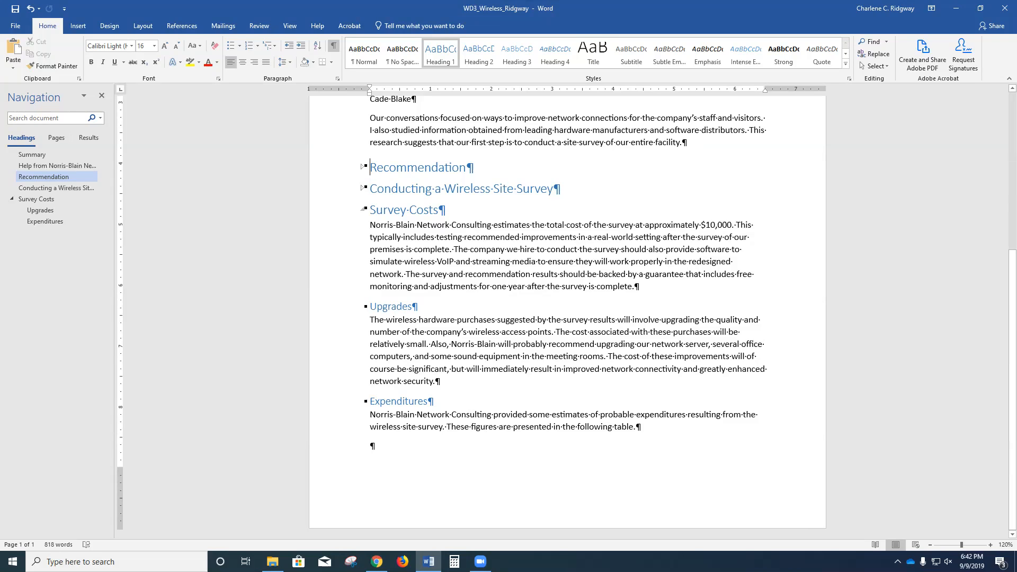
# Step: Move the collapsed Recommendation section below Conducting a Wireless Site Survey, directly before Survey Costs
pyautogui.hotkey('shift', 'Right')
pyautogui.hotkey('shift', 'Right')
pyautogui.hotkey('shift', 'Right')
pyautogui.hotkey('shift', 'Right')
pyautogui.hotkey('shift', 'Right')
pyautogui.hotkey('shift', 'Right')
pyautogui.hotkey('shift', 'Right')
pyautogui.hotkey('shift', 'Right')
pyautogui.hotkey('shift', 'Right')
pyautogui.hotkey('shift', 'Right')
pyautogui.hotkey('shift', 'Right')
pyautogui.hotkey('shift', 'Right')
pyautogui.hotkey('shift', 'Right')
pyautogui.hotkey('shift', 'Right')
pyautogui.hotkey('shift', 'Right')
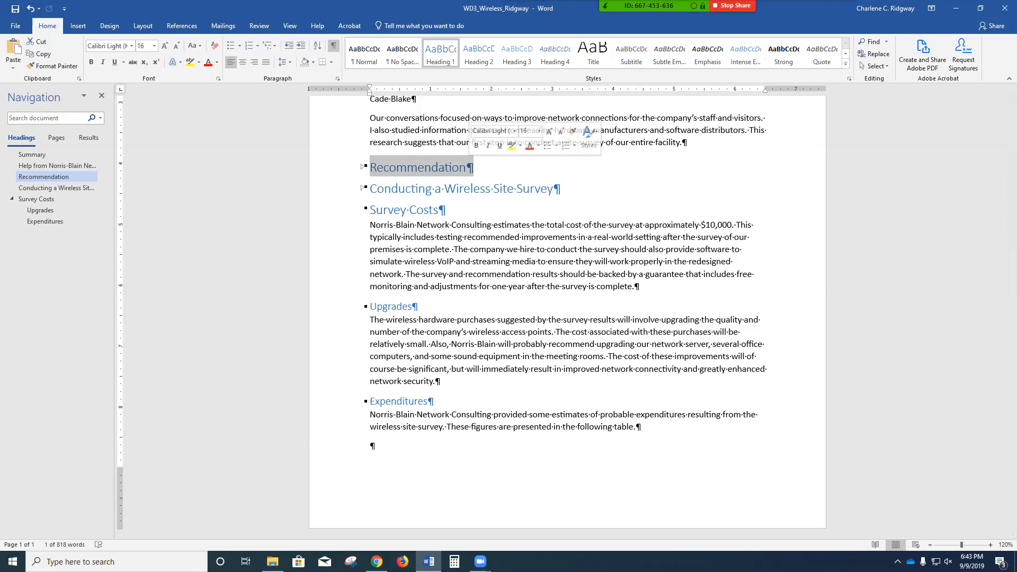
pyautogui.press('F2')
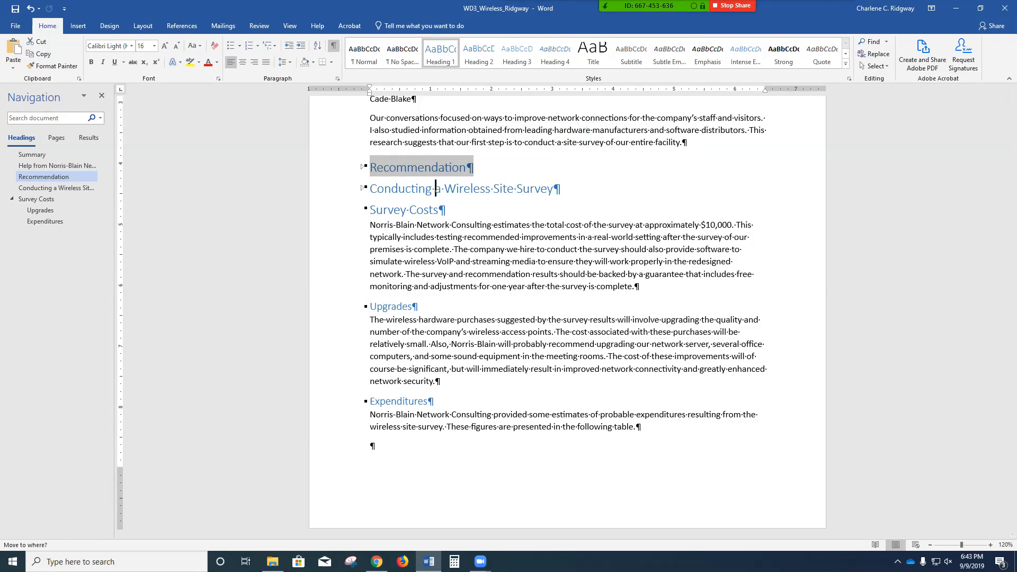
pyautogui.press('Home')
pyautogui.press('Down')
pyautogui.press('Return')
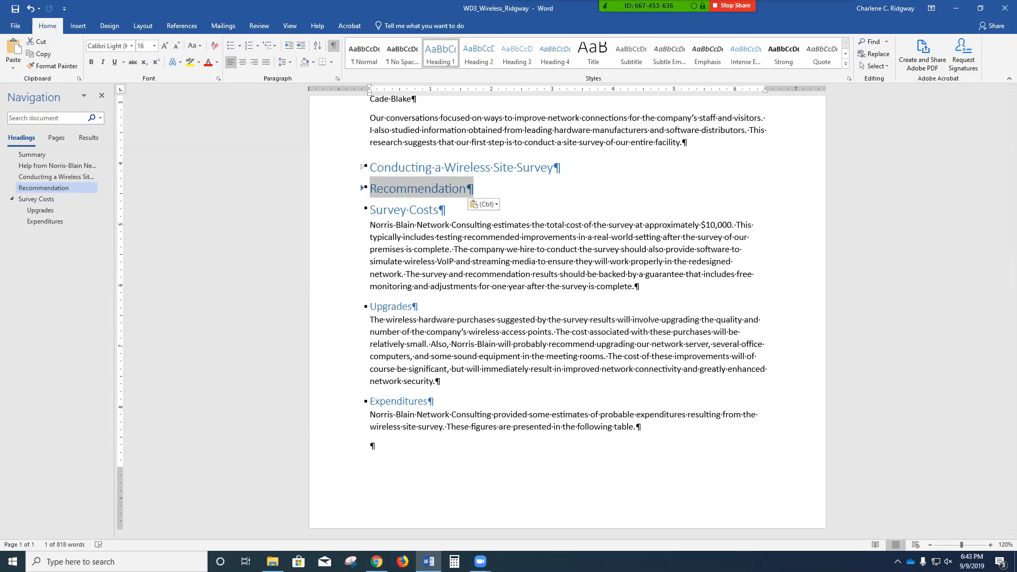
# Step: Expand the Recommendation and Conducting a Wireless Site Survey sections, and place the cursor after "wireless-enabled devices."
pyautogui.click(363, 188)
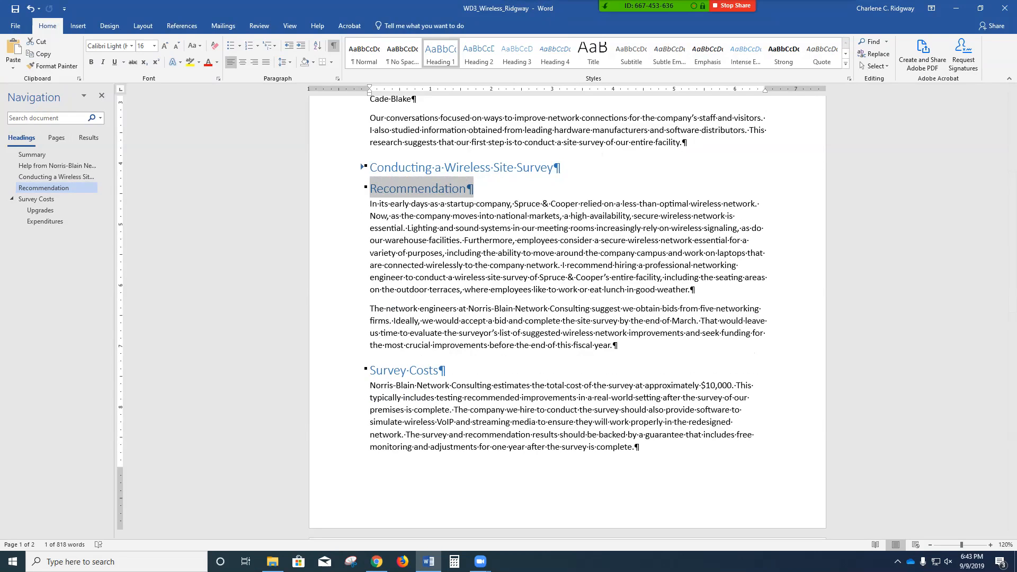
pyautogui.click(363, 167)
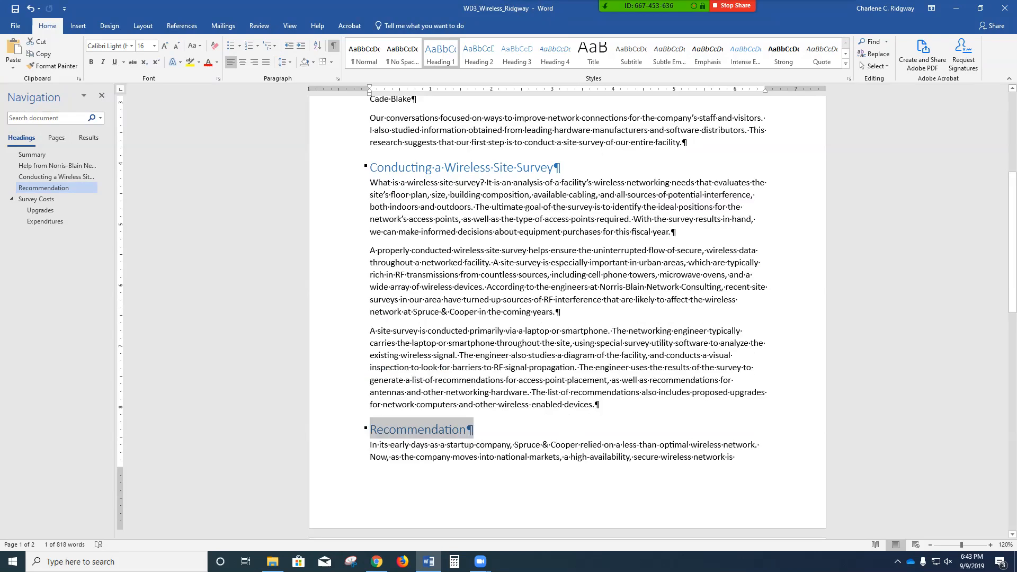
pyautogui.click(595, 405)
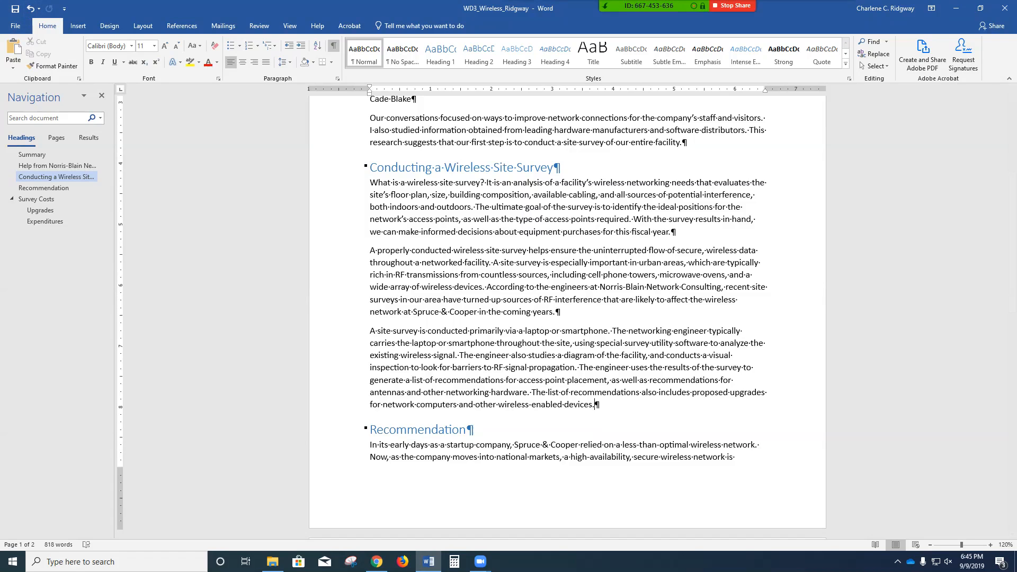
# Step: Close the Navigation pane, insert a page break before the Expenditures heading, and return to the start of the document
pyautogui.click(45, 221)
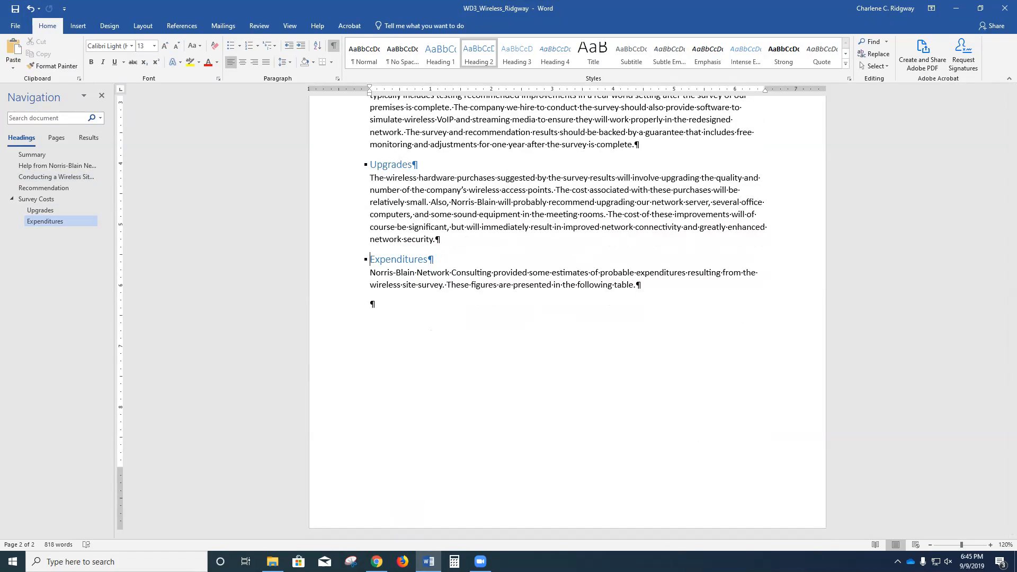
pyautogui.click(102, 96)
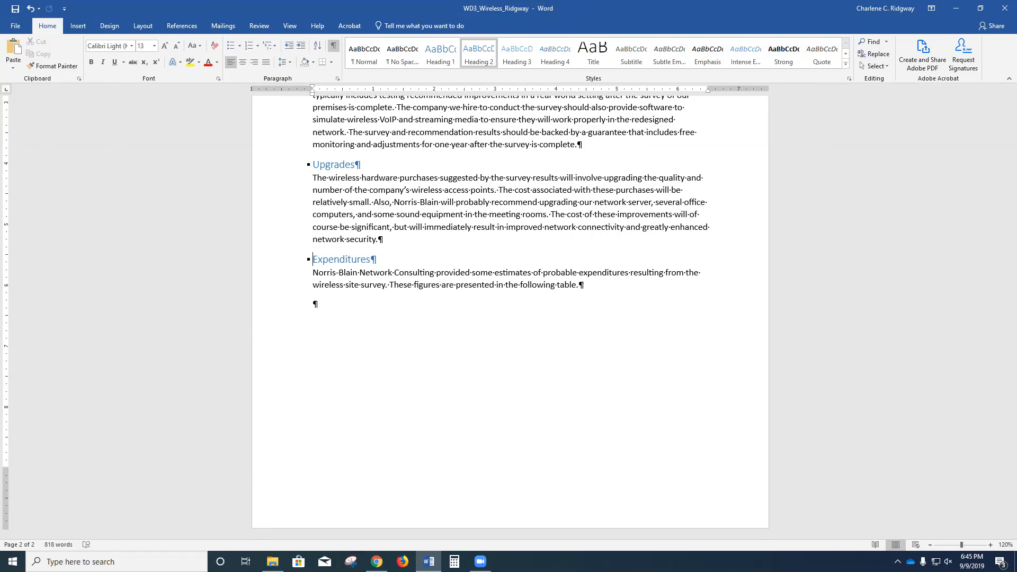
pyautogui.hotkey('ctrl', 'Return')
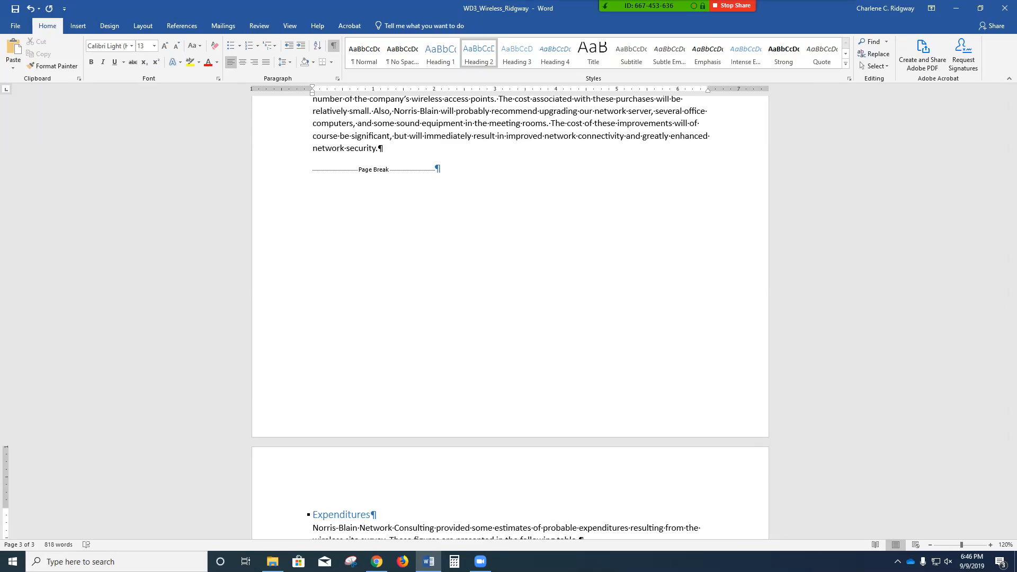
pyautogui.scroll(-7, 511, 318)
pyautogui.scroll(-1, 510, 318)
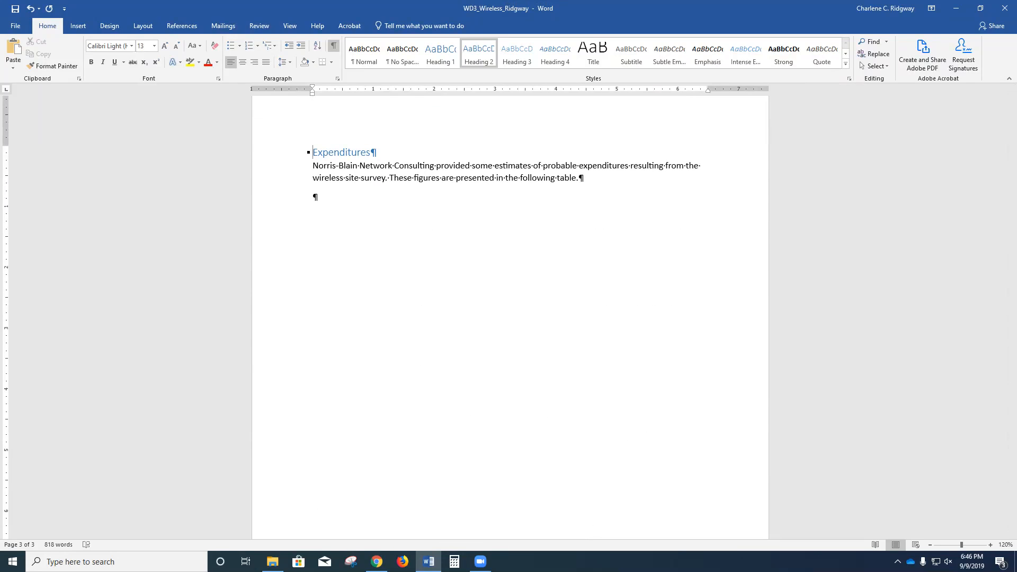
pyautogui.hotkey('ctrl', 'Home')
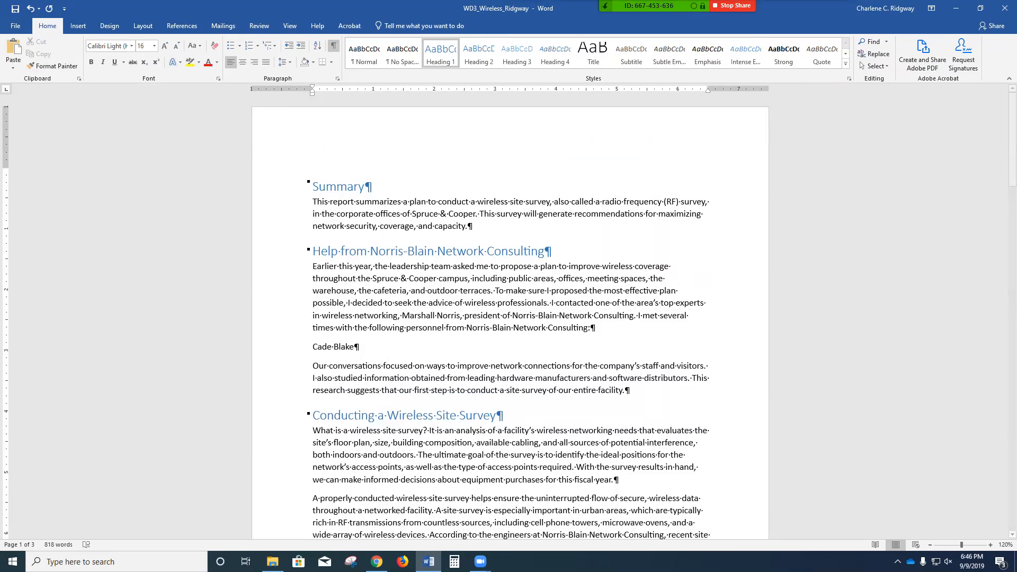
pyautogui.moveTo(678, 5)
pyautogui.click(838, 14)
pyautogui.click(860, 67)
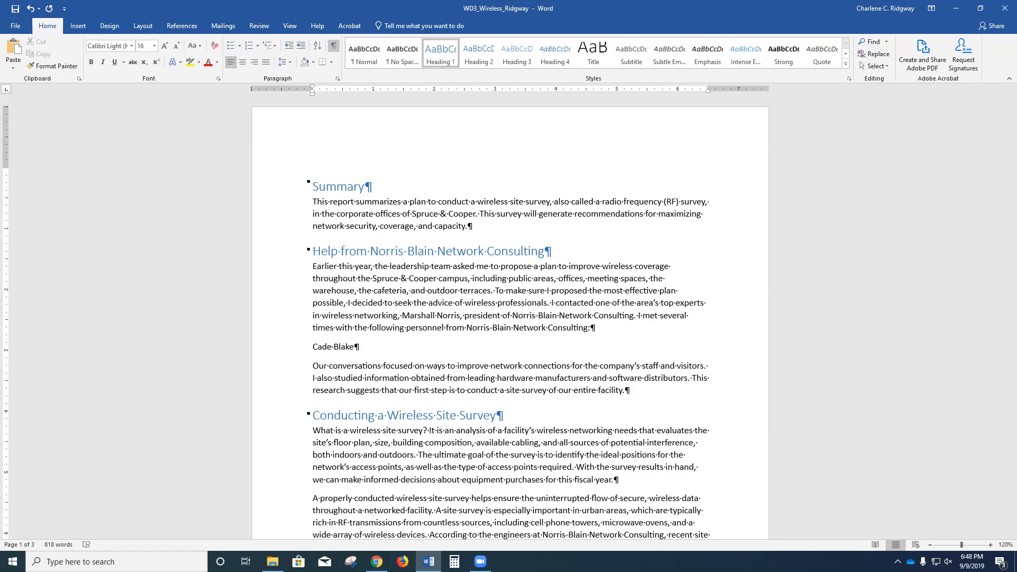
# Step: Insert a table with two columns and four rows in the blank paragraph at the end of the document
pyautogui.hotkey('ctrl', 'End')
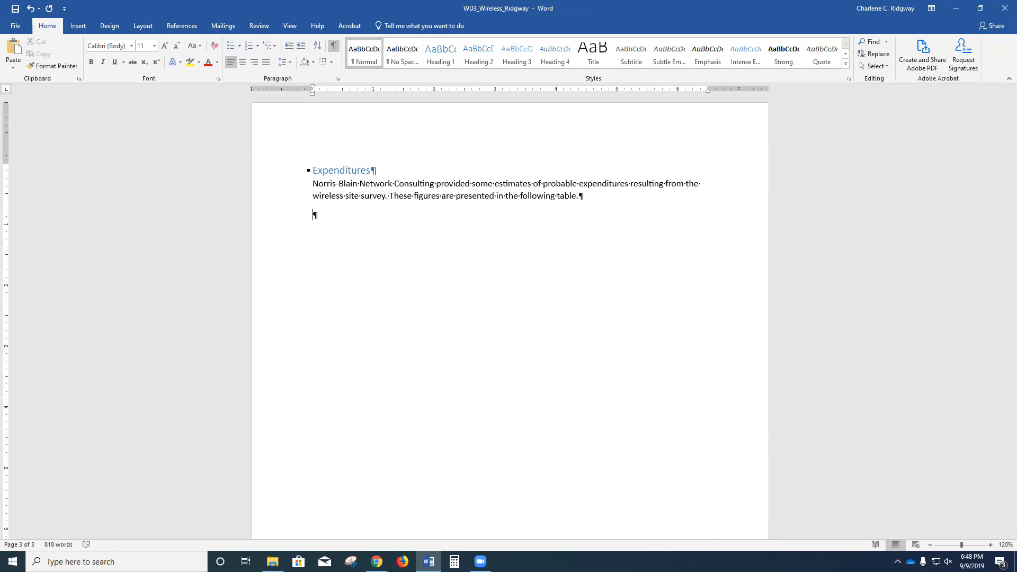
pyautogui.click(77, 25)
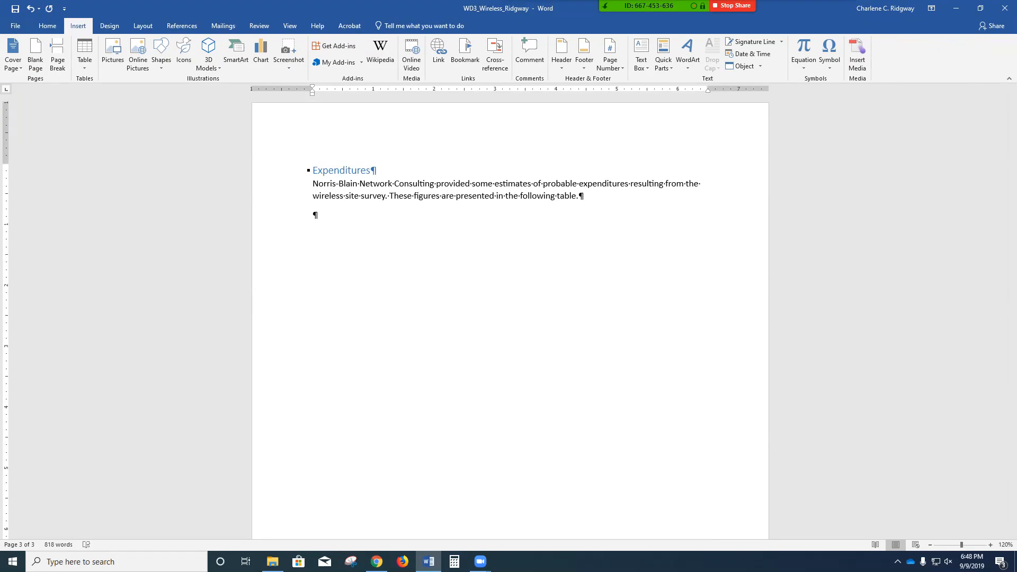
pyautogui.click(85, 53)
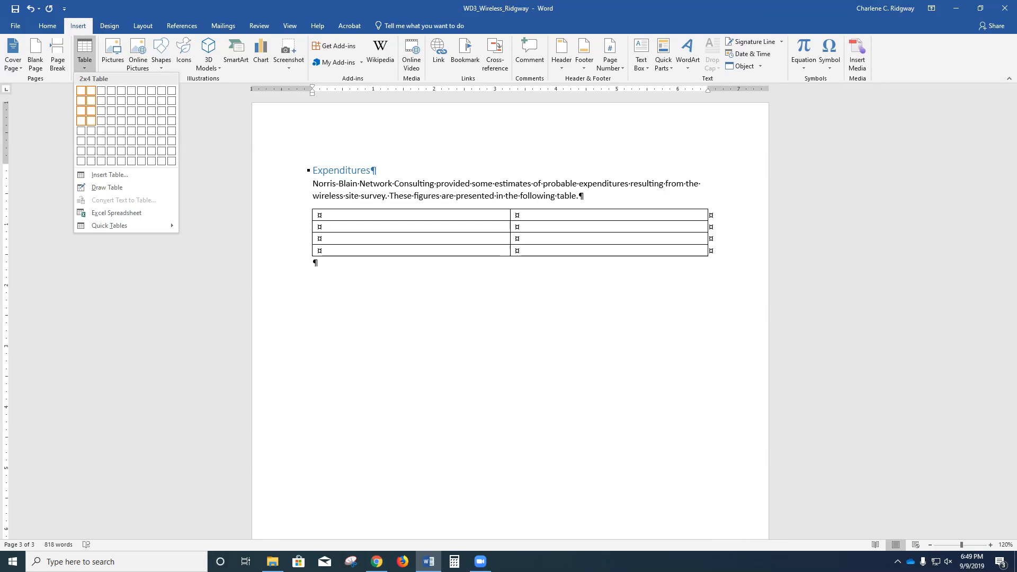
pyautogui.click(91, 121)
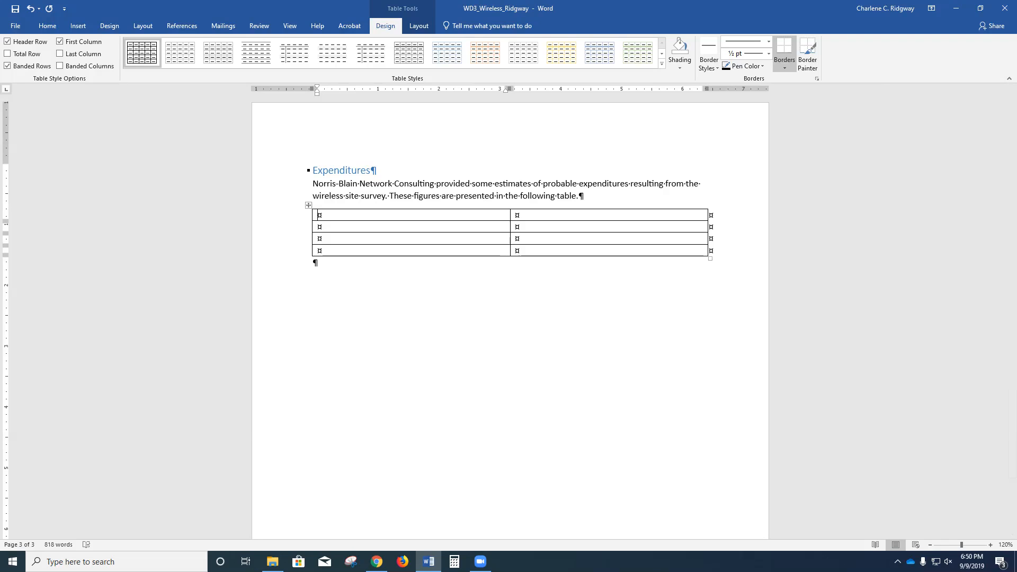
pyautogui.click(309, 206)
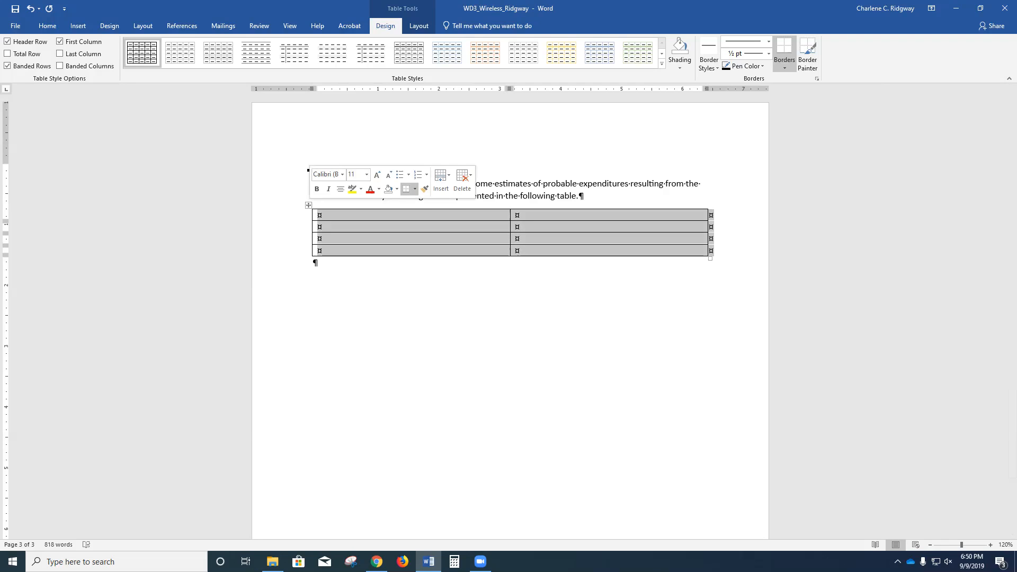
pyautogui.moveTo(308, 205)
pyautogui.mouseDown()
pyautogui.moveTo(337, 337)
pyautogui.moveTo(293, 277)
pyautogui.moveTo(308, 205)
pyautogui.mouseUp()
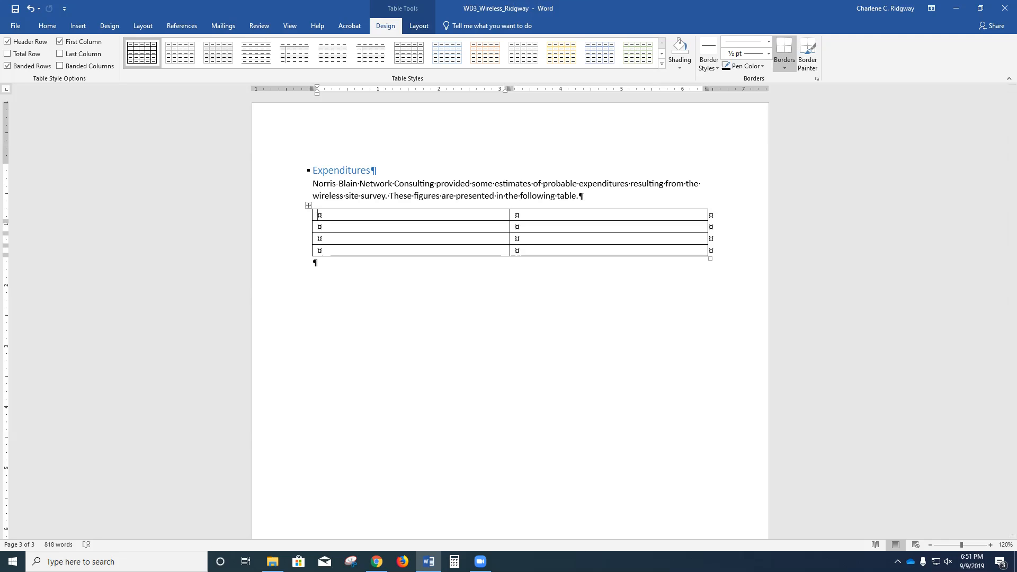
# Step: Enter the headers Item and Cost in the table, and fill the second row with Computer hardware and $25,500
pyautogui.write('Item')
pyautogui.press('Tab')
pyautogui.write('Cost')
pyautogui.press('Tab')
pyautogui.write('computer hardware')
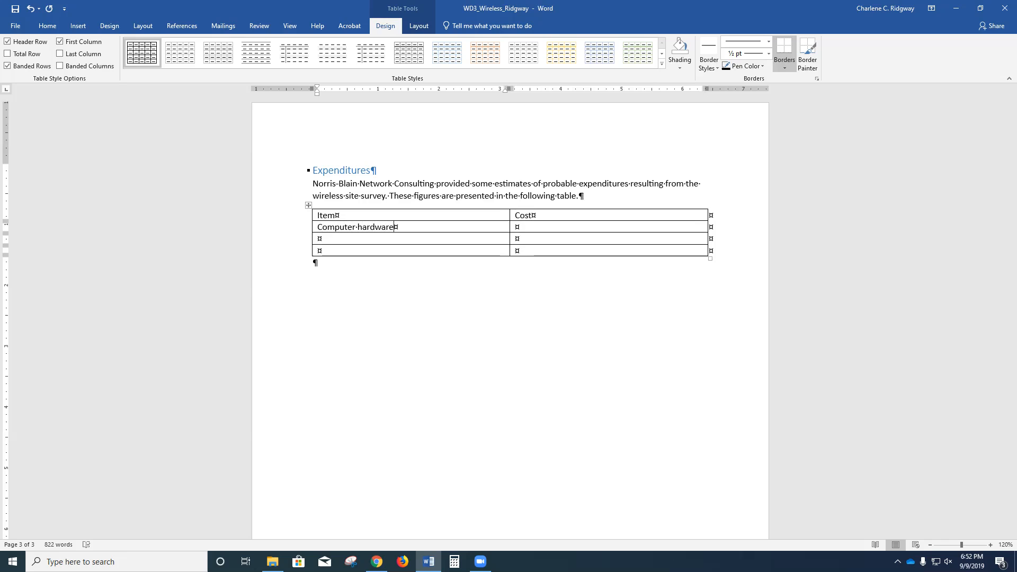
pyautogui.press('Tab')
pyautogui.write('$25,500')
# Step: Fill the third table row with Sound equipment and a cost of $7,500
pyautogui.press('Tab')
pyautogui.write('Ound')
pyautogui.press('BackSpace')
pyautogui.press('BackSpace')
pyautogui.press('BackSpace')
pyautogui.press('BackSpace')
pyautogui.press('BackSpace')
pyautogui.write('Sound equipmet')
pyautogui.press('Tab')
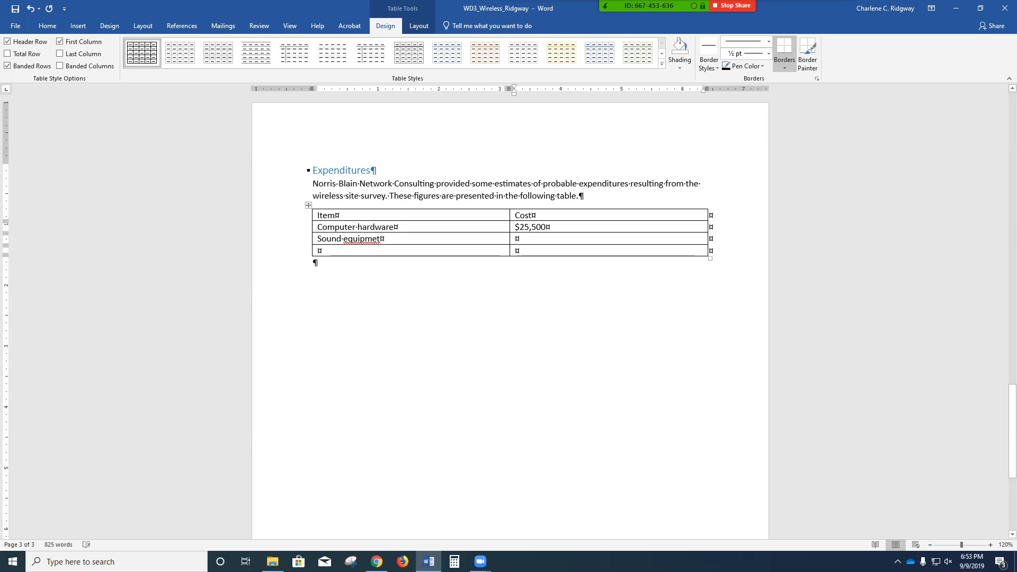
pyautogui.click(378, 239)
pyautogui.write('n')
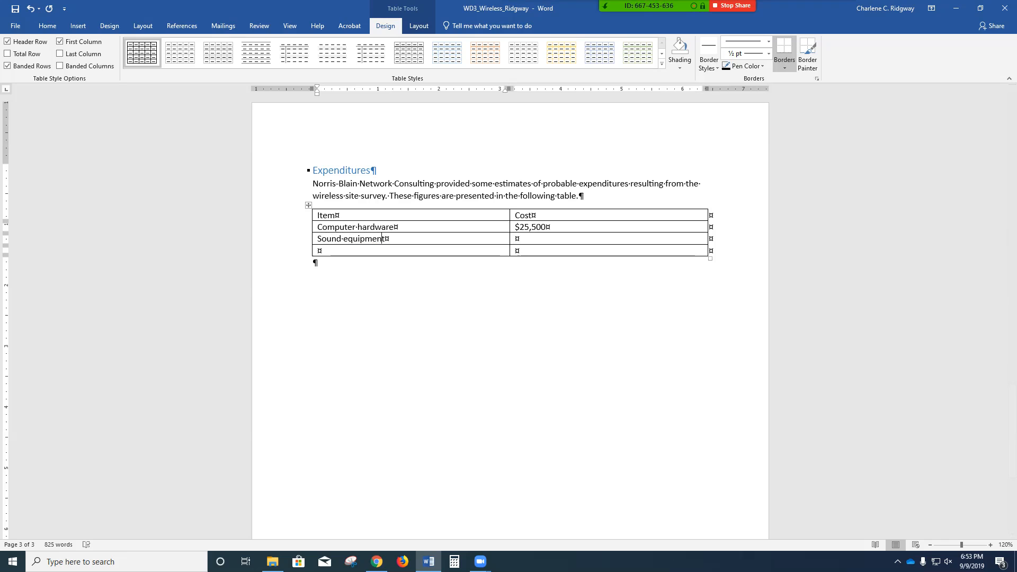
pyautogui.press('Tab')
pyautogui.write('$7,500')
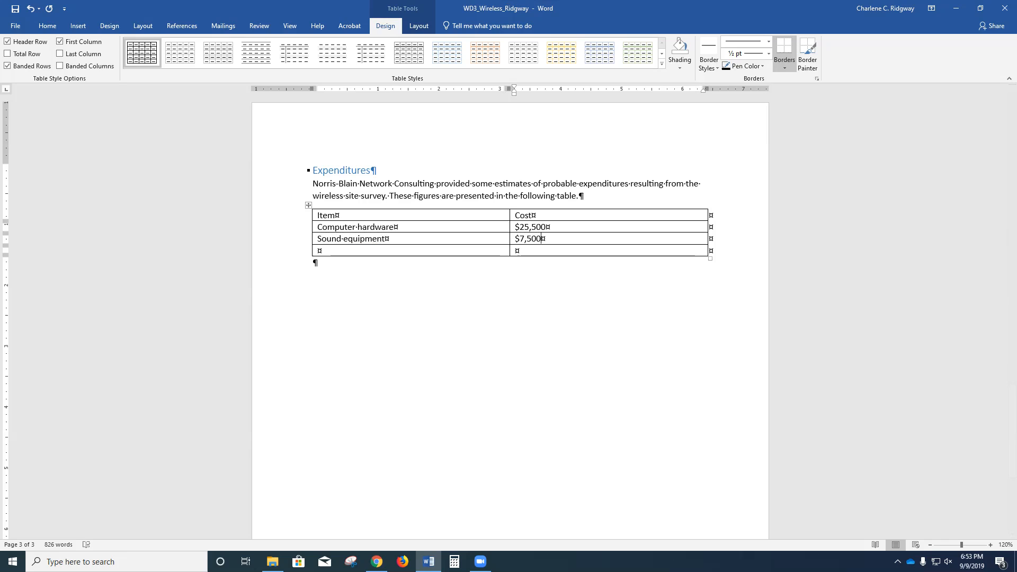
# Step: Fill the fourth row with Access points and $850, and add a fifth row with Servers and $15,000
pyautogui.press('Tab')
pyautogui.write('Access points')
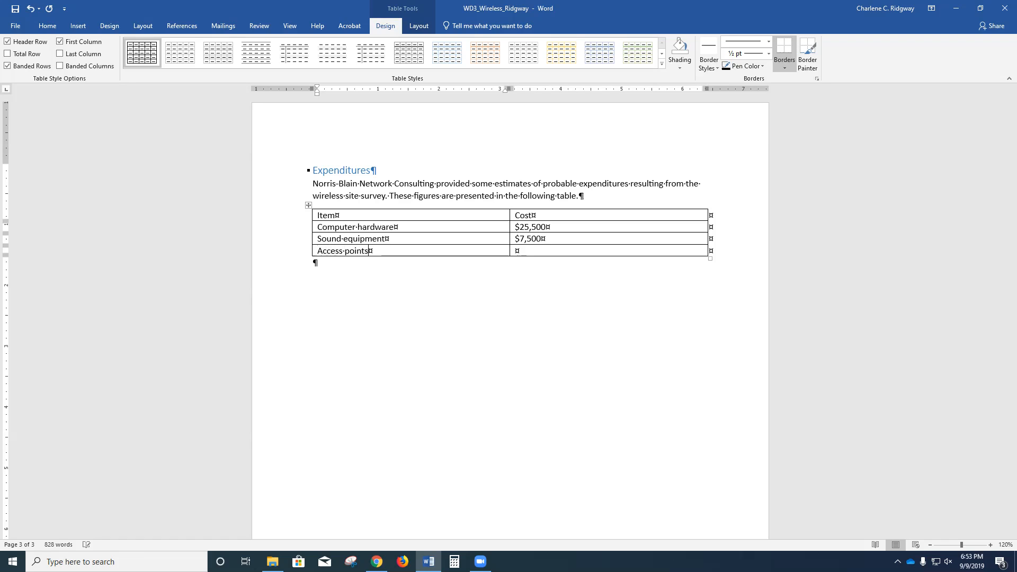
pyautogui.press('Tab')
pyautogui.write('$850')
pyautogui.press('Tab')
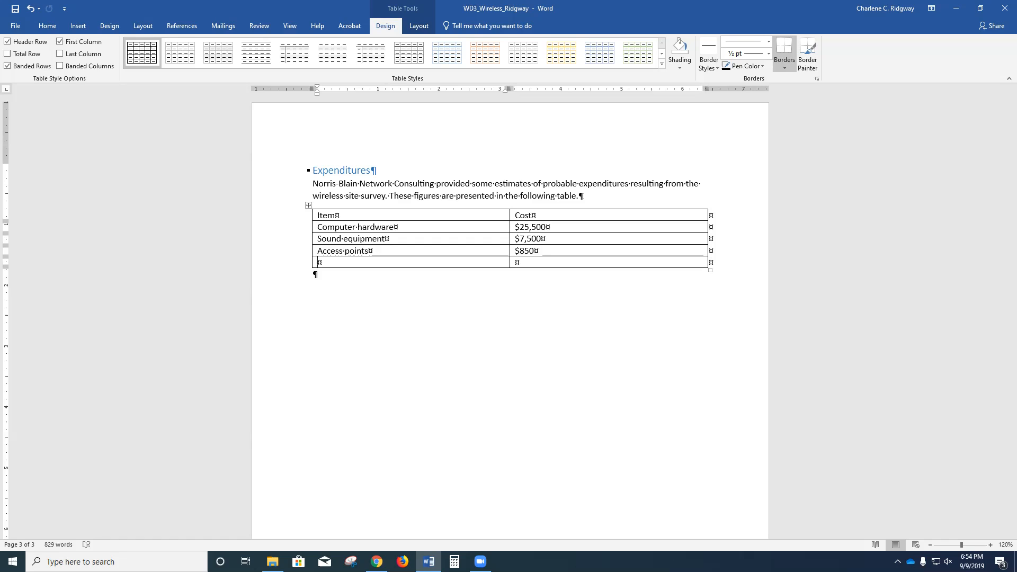
pyautogui.write('servers')
pyautogui.press('Tab')
pyautogui.write('$15,000')
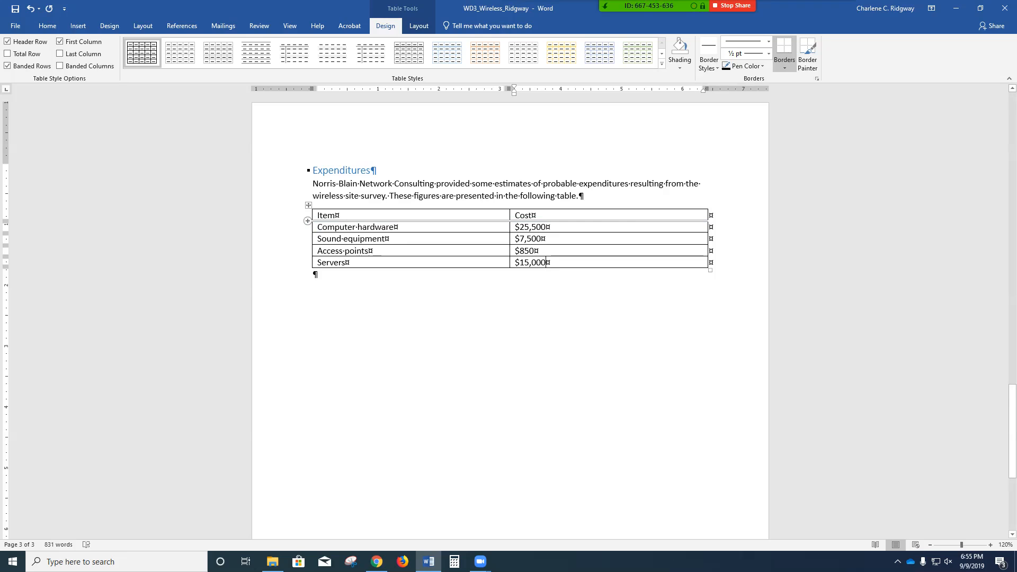
# Step: Make the table's header row bold and place the cursor in the paragraph below the table
pyautogui.click(546, 262)
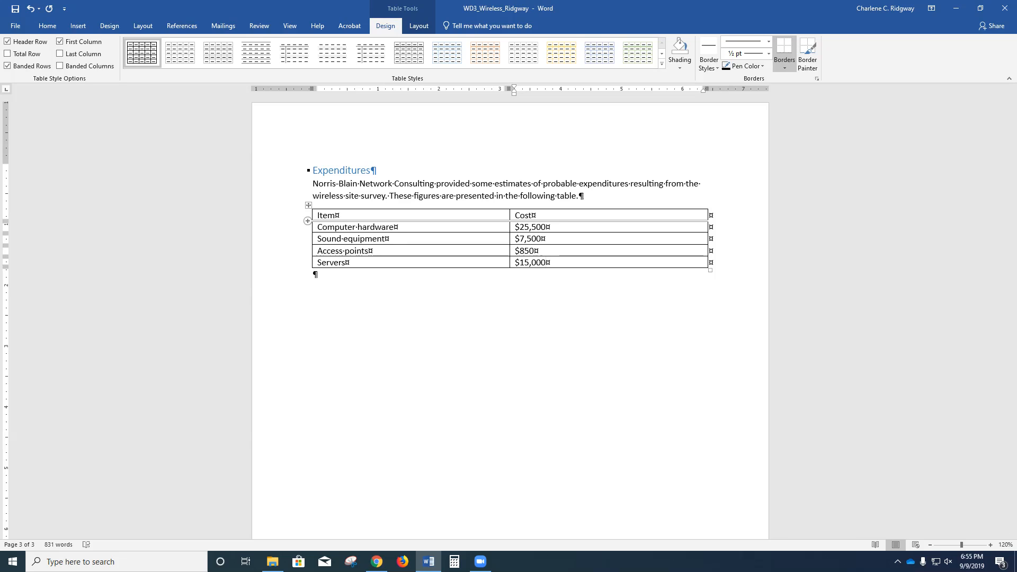
pyautogui.click(310, 215)
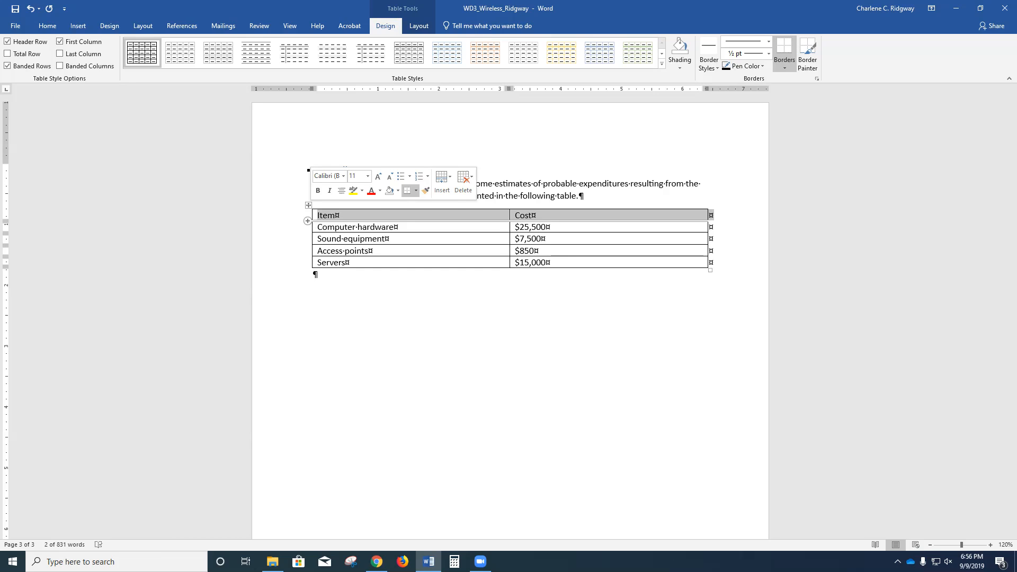
pyautogui.hotkey('ctrl', 'b')
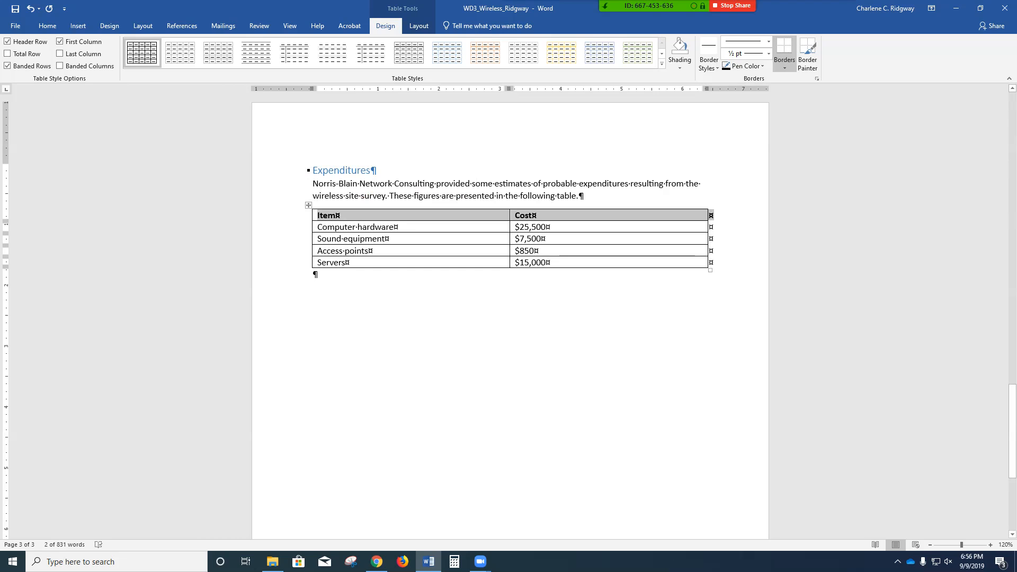
pyautogui.click(314, 274)
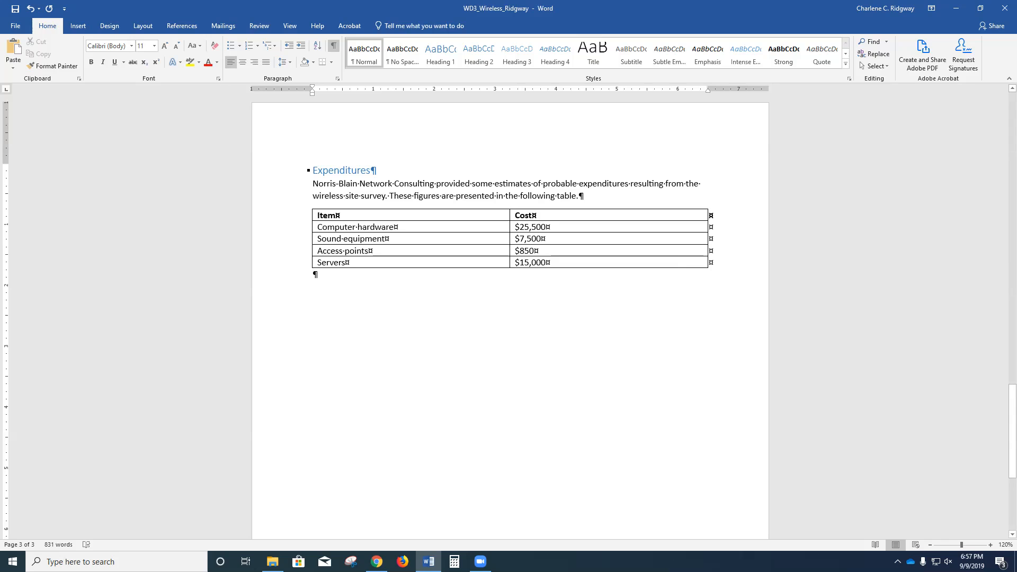
# Step: Sort the table rows by the Cost column as numbers in ascending order, keeping the header row
pyautogui.click(395, 228)
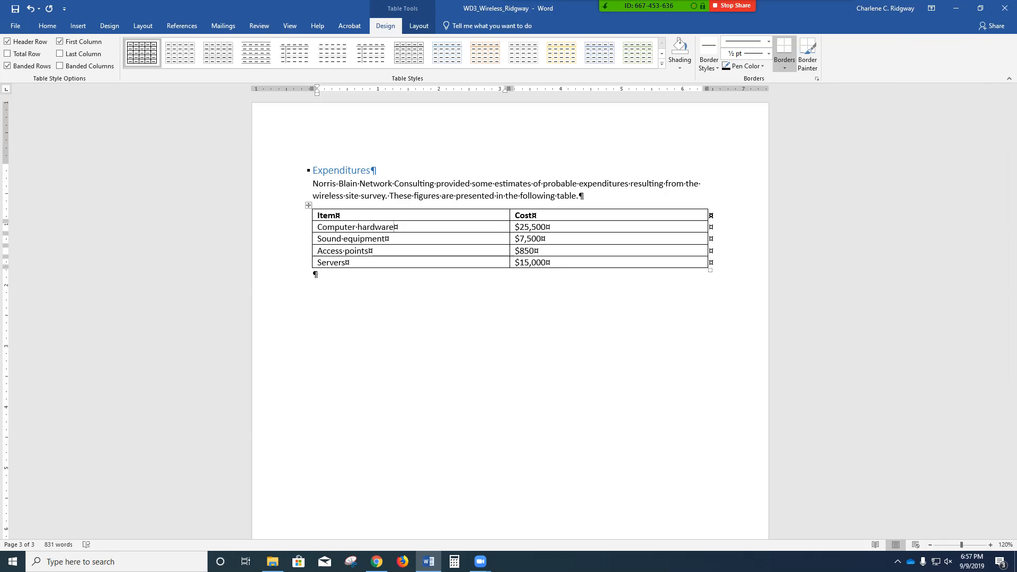
pyautogui.click(418, 26)
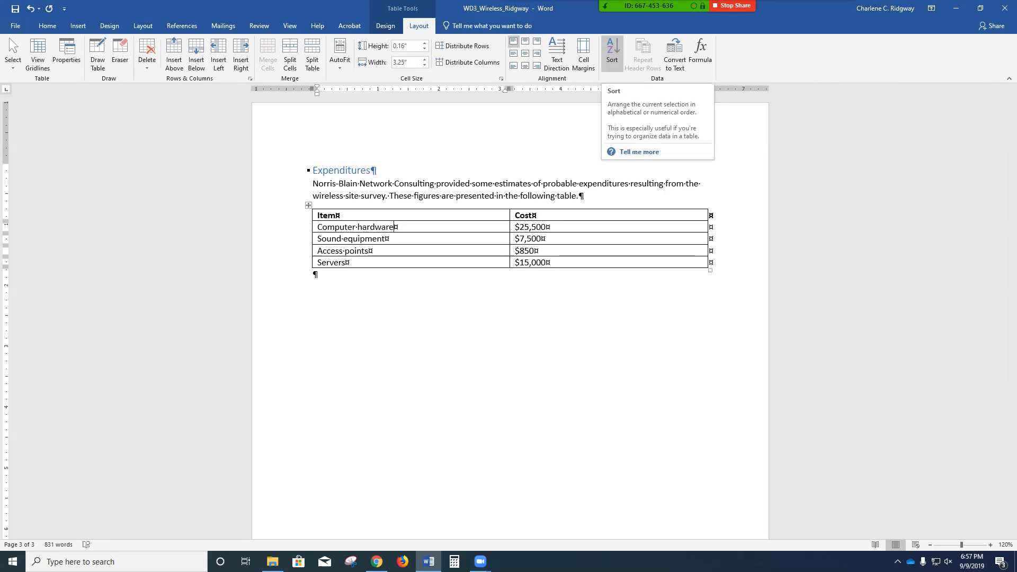
pyautogui.click(612, 50)
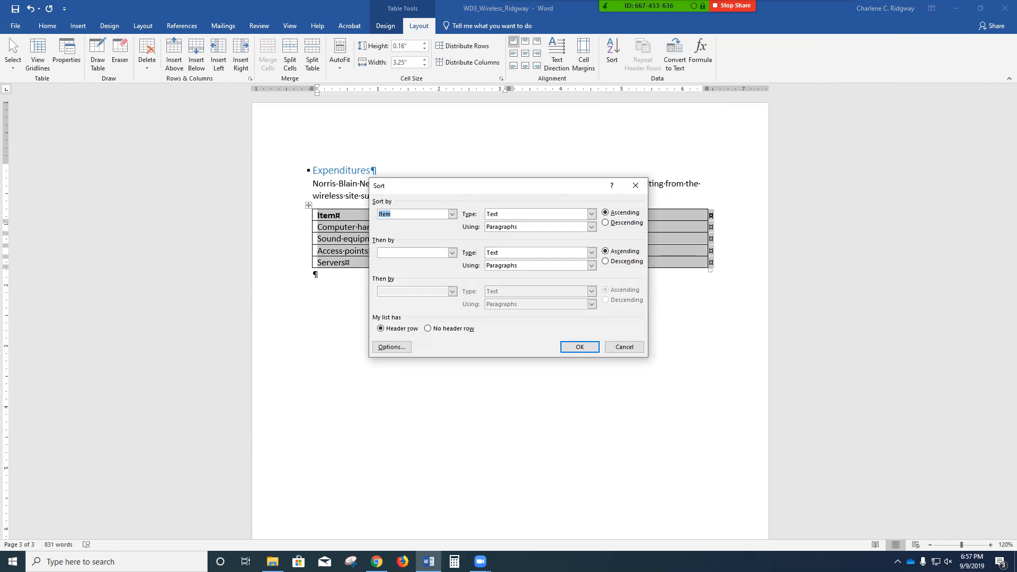
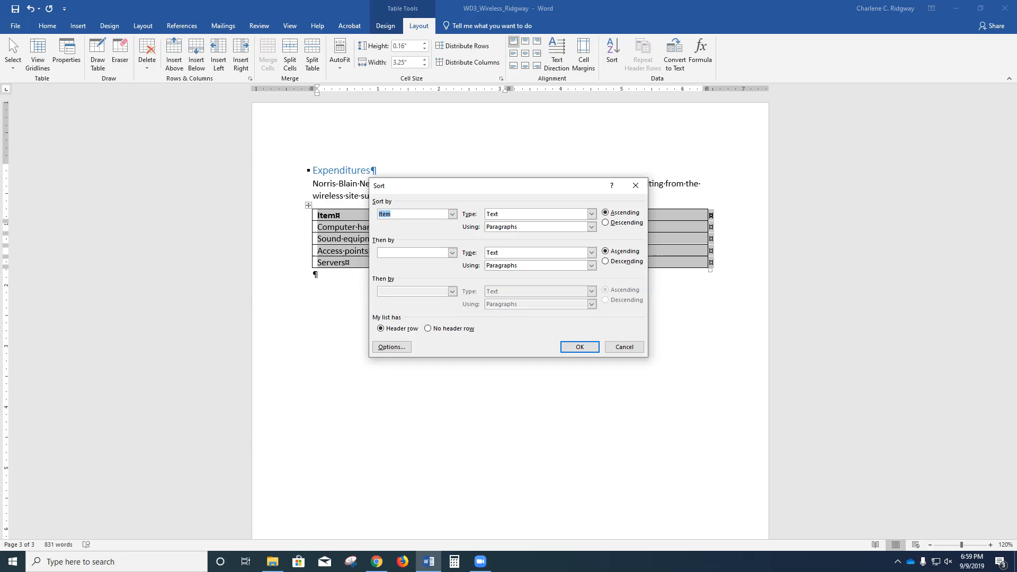
pyautogui.click(452, 214)
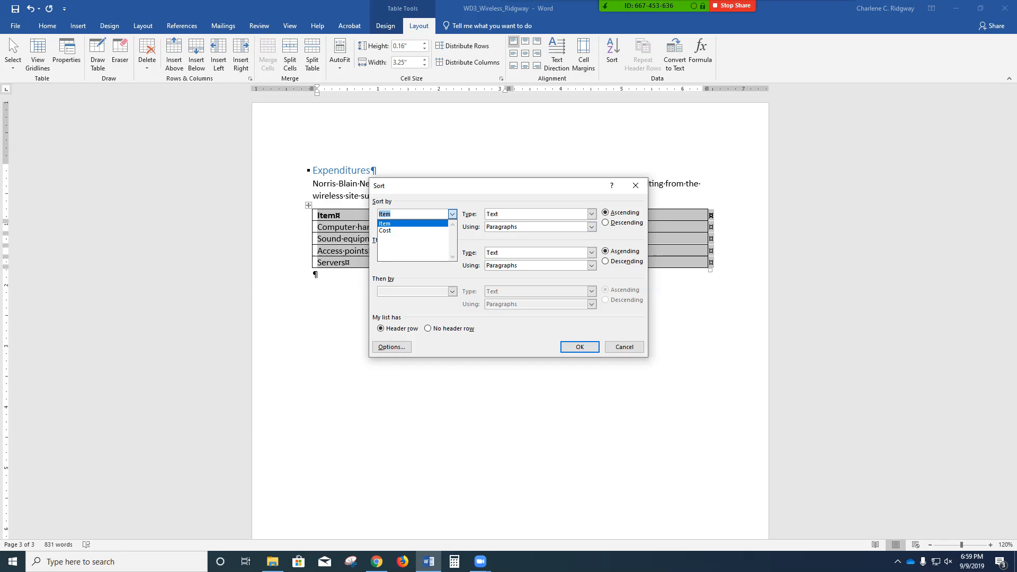
pyautogui.click(386, 230)
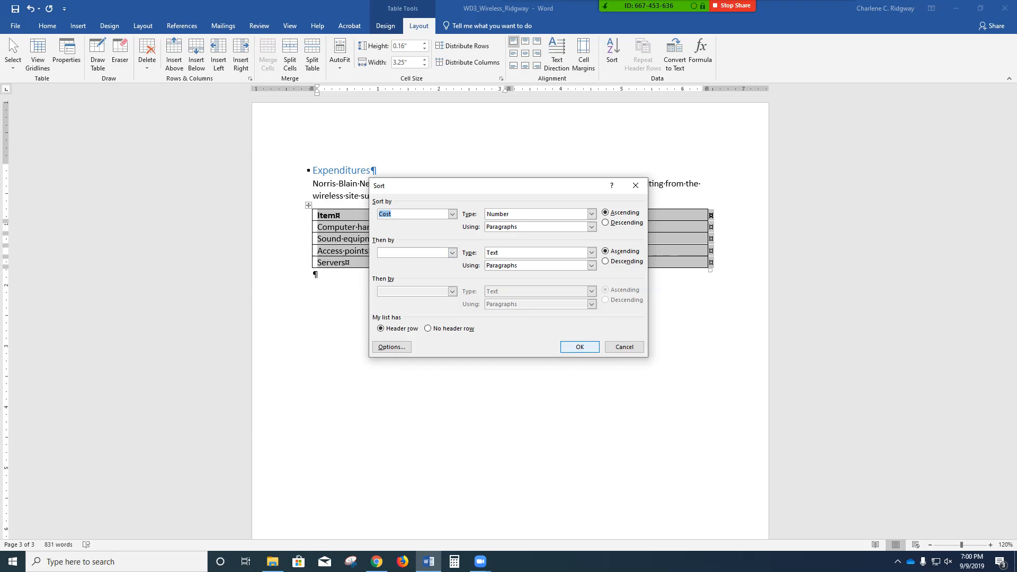
pyautogui.press('Return')
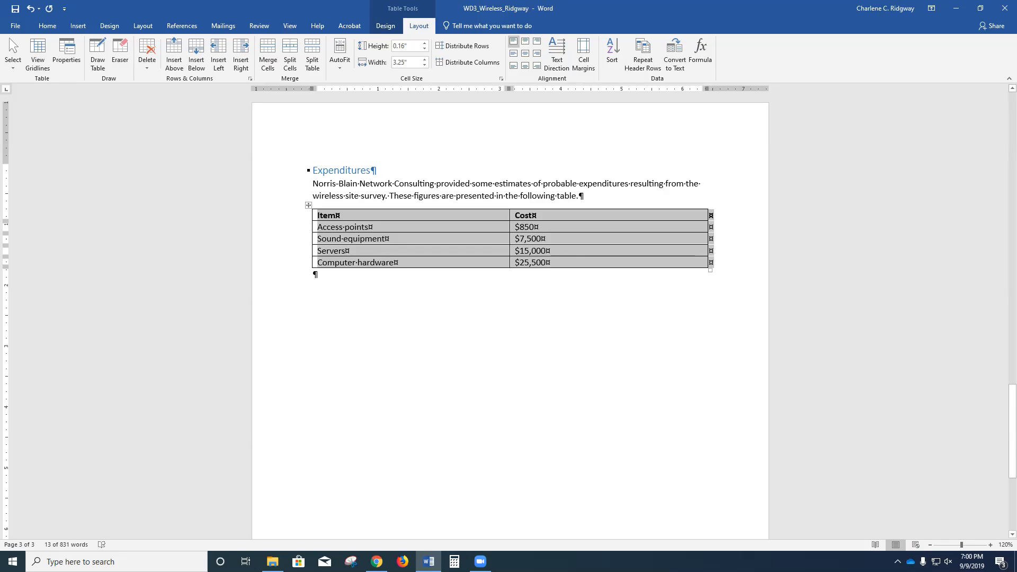
# Step: Insert a column between Item and Cost with the header Installation Cost
pyautogui.click(385, 238)
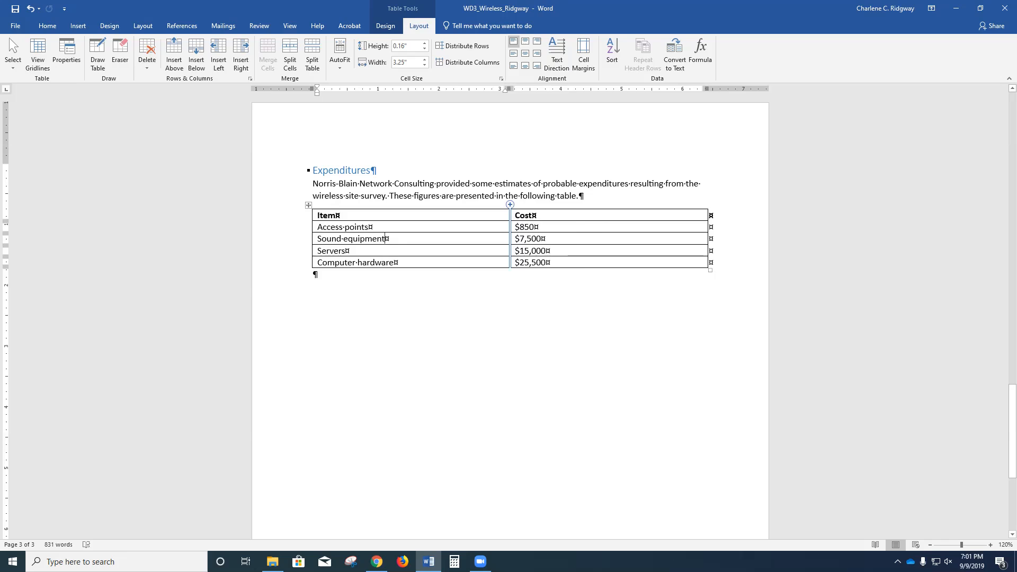
pyautogui.click(509, 204)
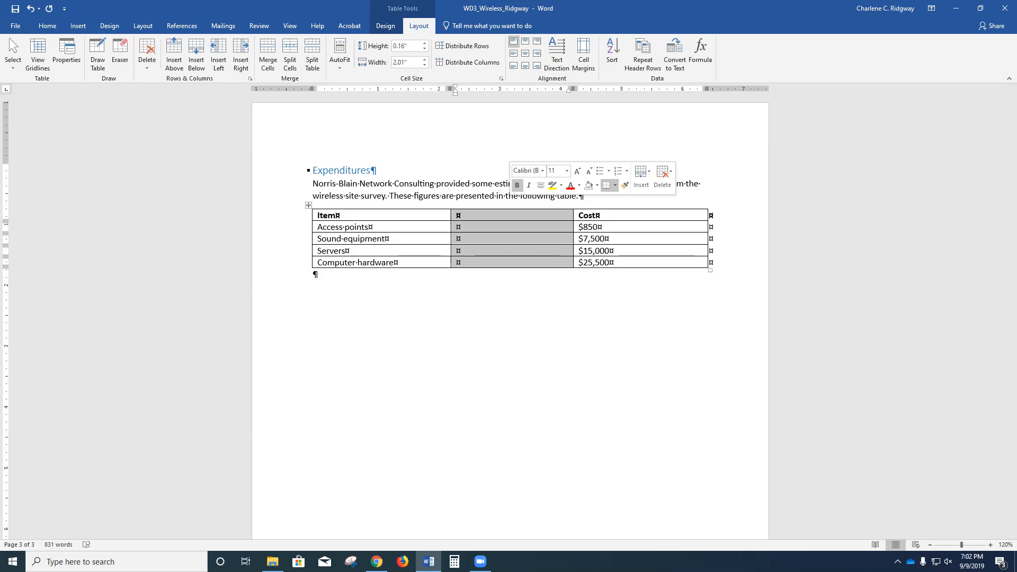
pyautogui.click(459, 216)
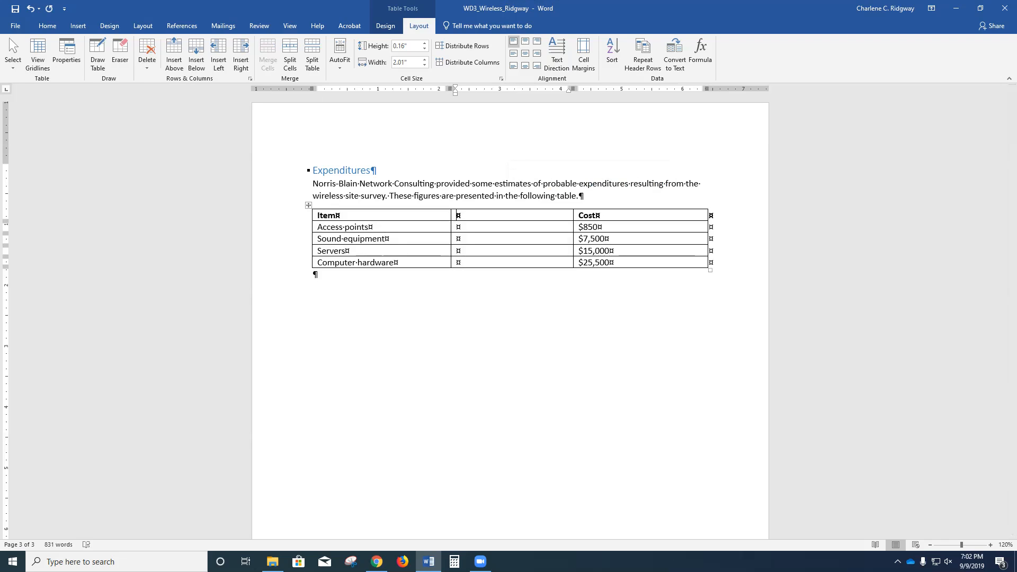
pyautogui.write('Installation Cost')
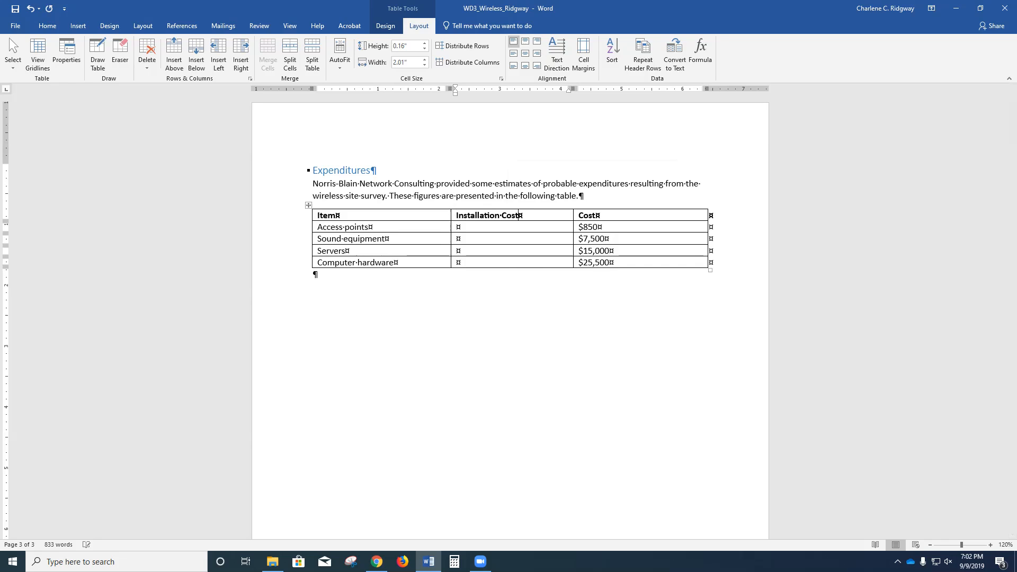
# Step: Fill the Installation Cost column from the first item downward with $600, $1,000, $1,250 and $900
pyautogui.press('Down')
pyautogui.write('$600 ')
pyautogui.write('$')
pyautogui.write('1,000 ')
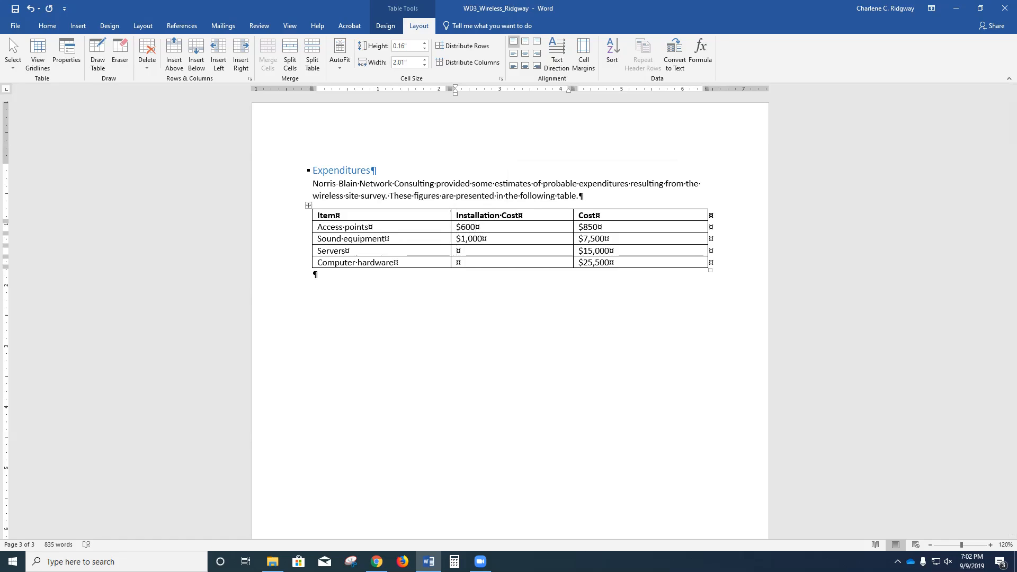
pyautogui.write('$1,')
pyautogui.write('2')
pyautogui.write('50 ')
pyautogui.write('$')
pyautogui.write('900')
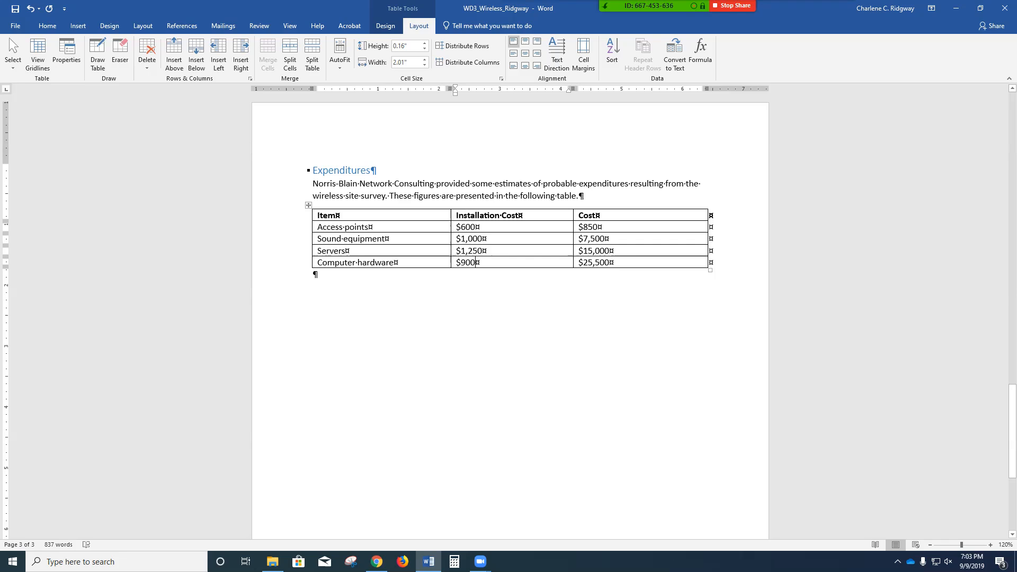
# Step: Replace the Computer hardware item with "Workstation computers and server hardware"
pyautogui.tripleClick(329, 263)
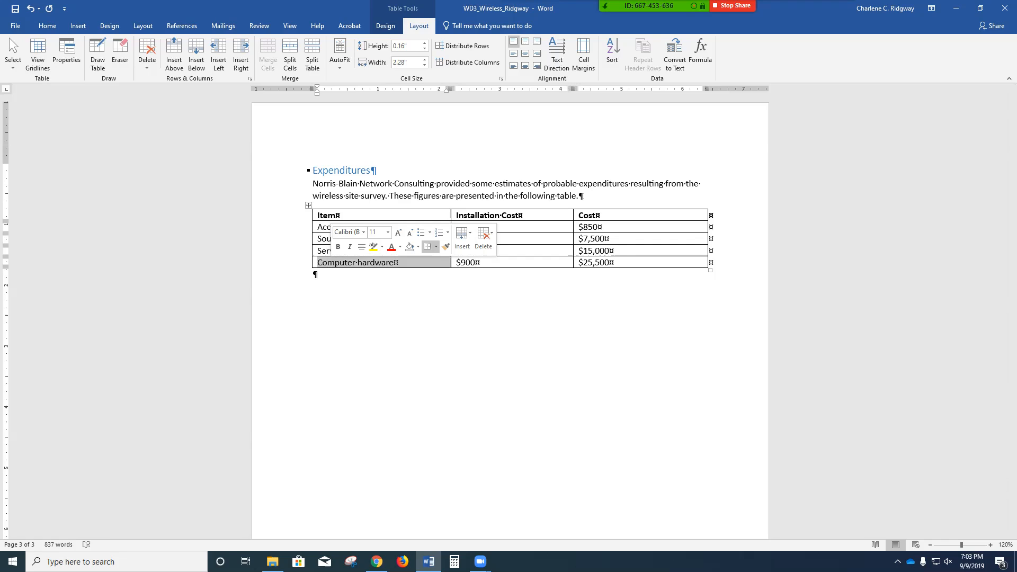
pyautogui.write('Wor')
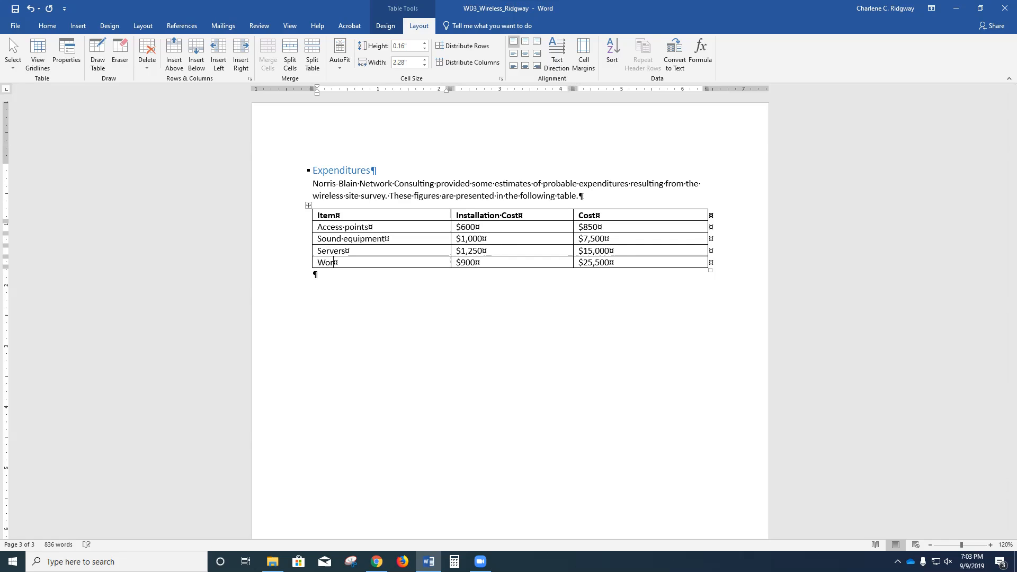
pyautogui.write('kstation computers and server')
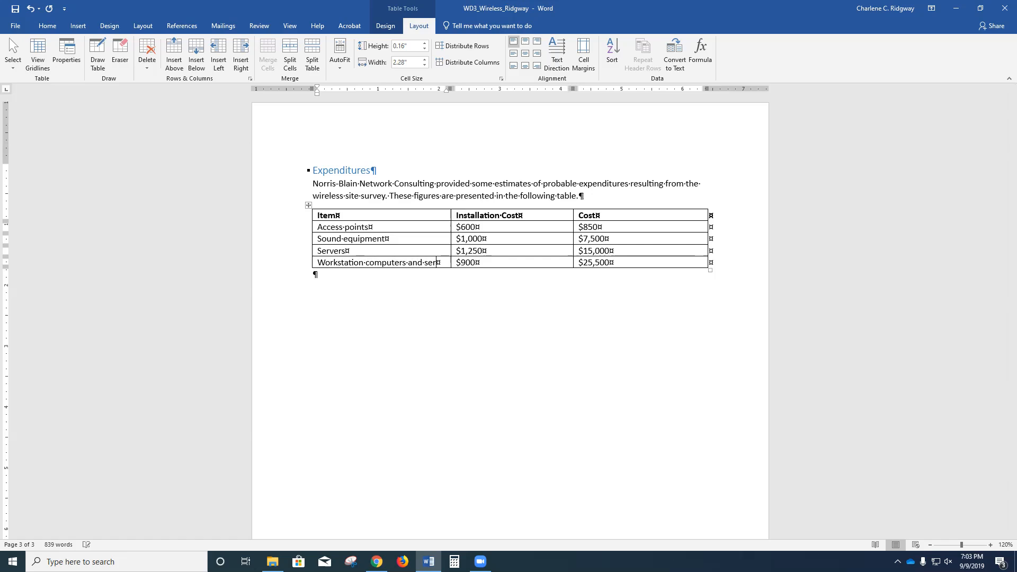
pyautogui.write('hardware')
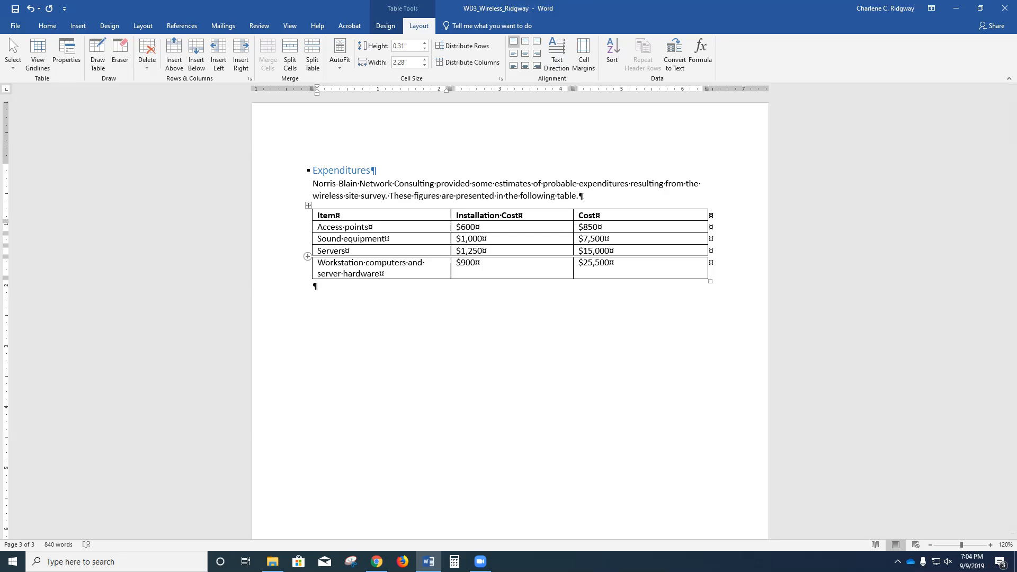
# Step: Delete the Servers row from the expenditures table and save the document
pyautogui.click(306, 250)
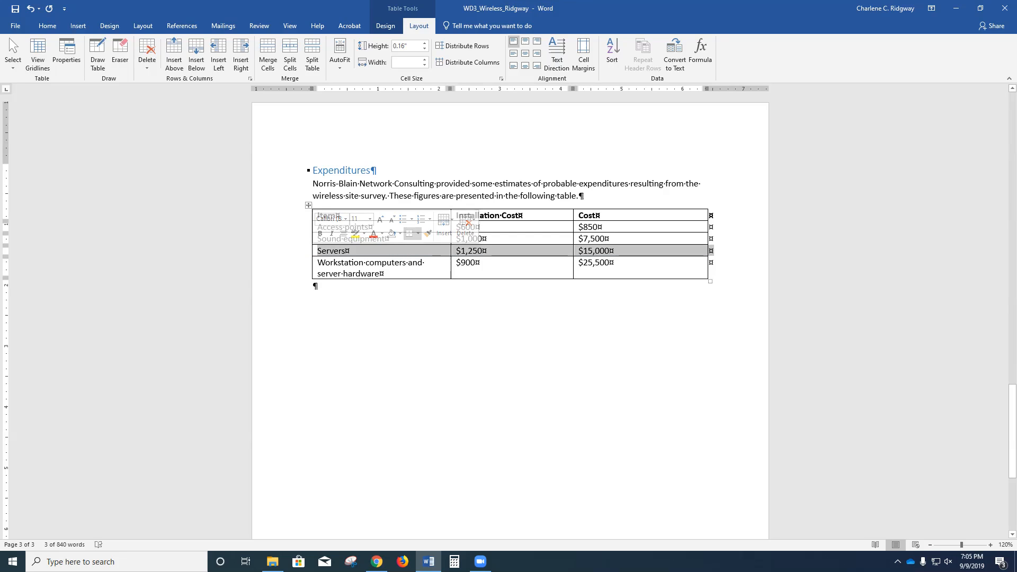
pyautogui.click(466, 225)
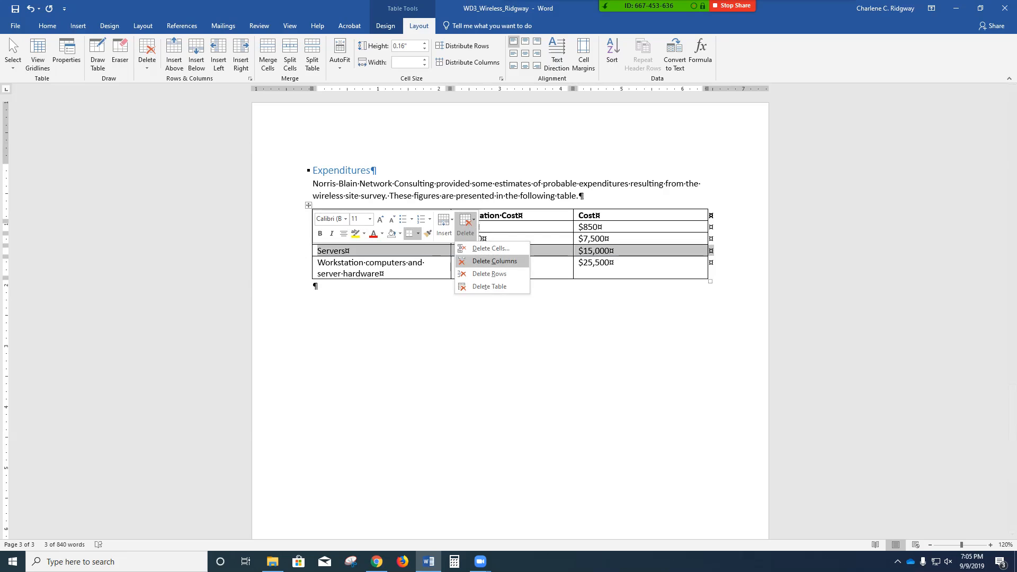
pyautogui.click(489, 274)
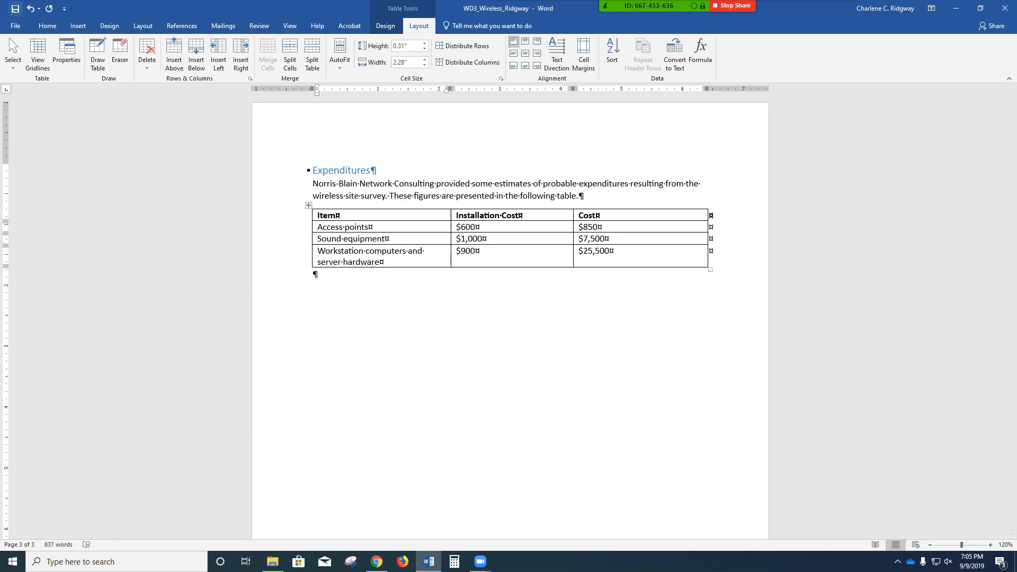
pyautogui.click(15, 9)
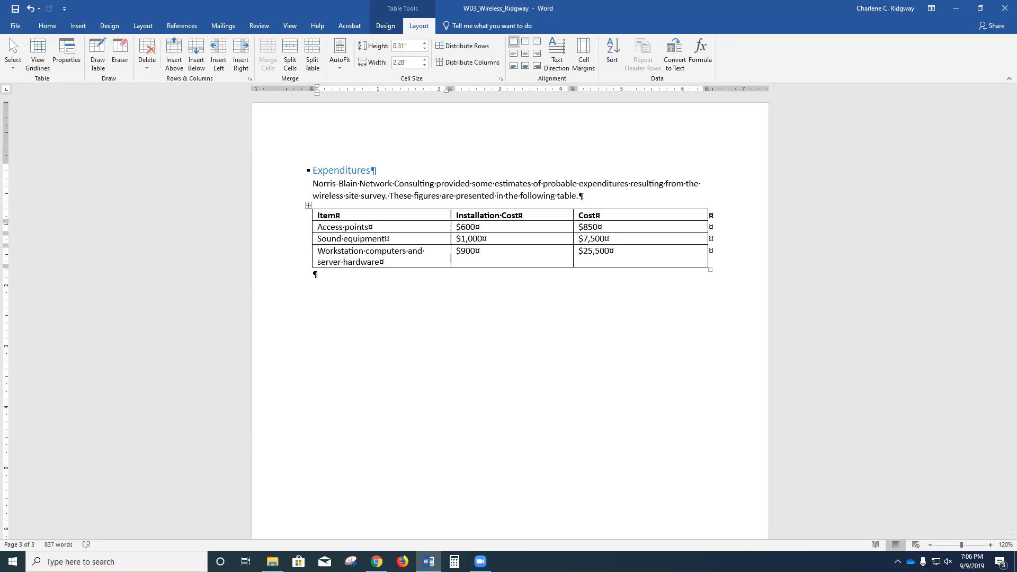
# Step: Narrow the Installation Cost column until it is just wide enough for its header
pyautogui.moveTo(573, 254); pyautogui.dragTo(527, 255)
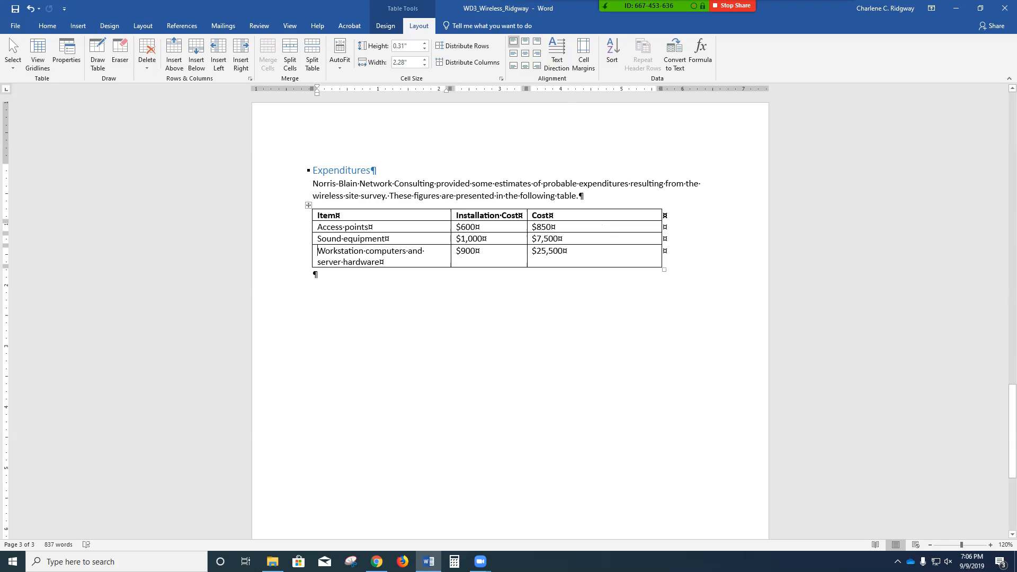
# Step: Resize all columns of the expenditures table with AutoFit Contents and save the document
pyautogui.click(559, 239)
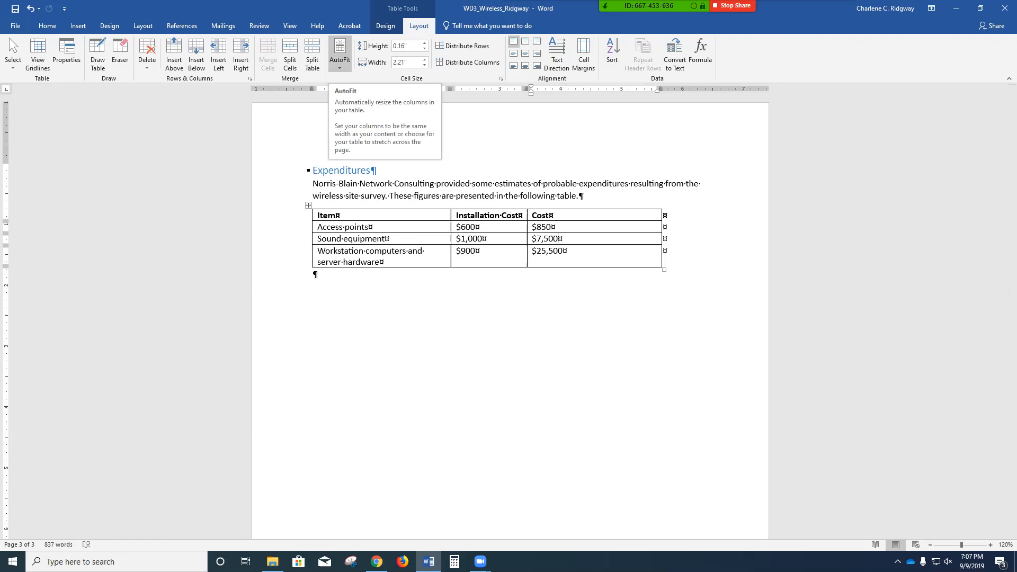
pyautogui.click(340, 57)
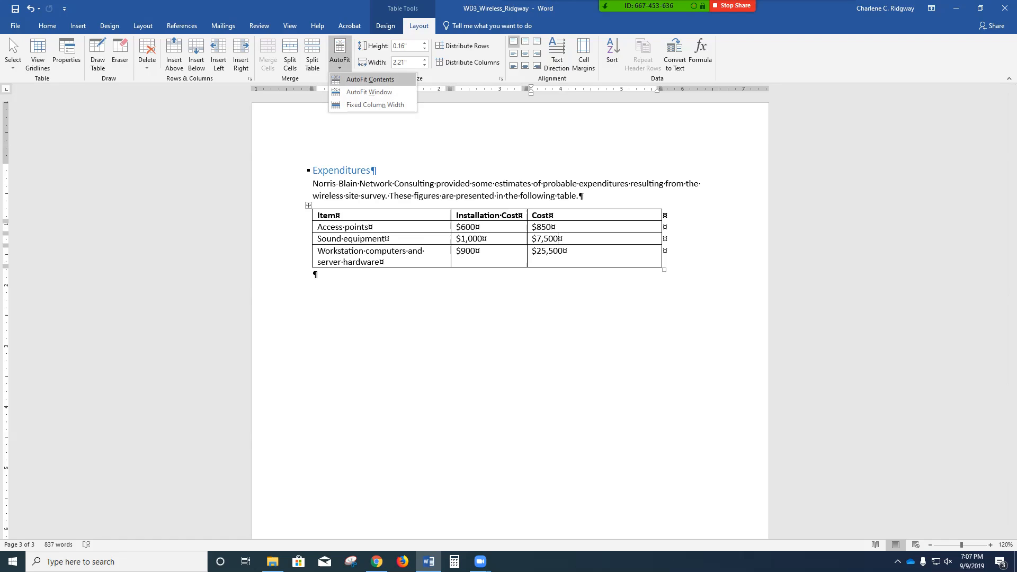
pyautogui.click(370, 79)
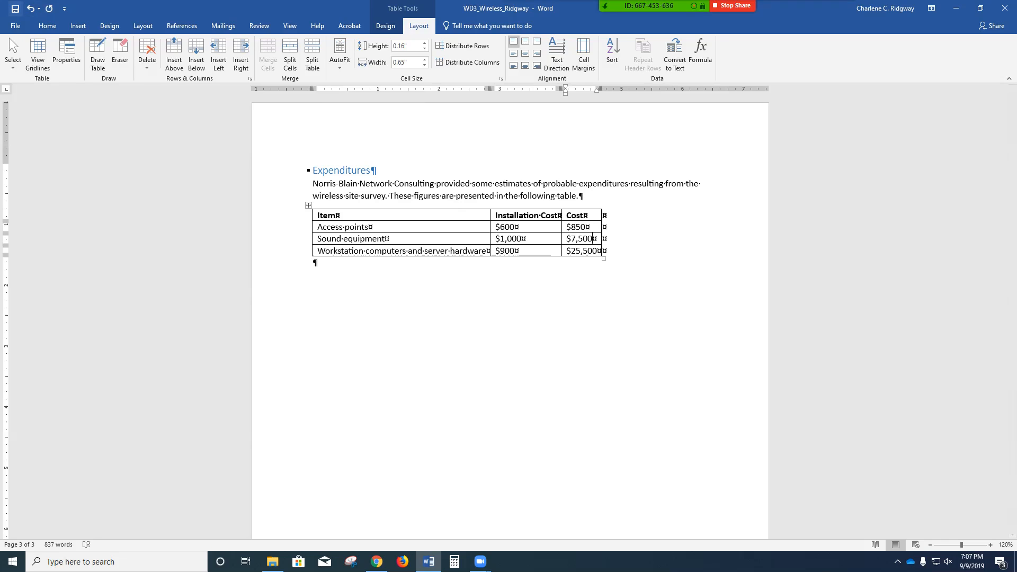
pyautogui.hotkey('ctrl', 's')
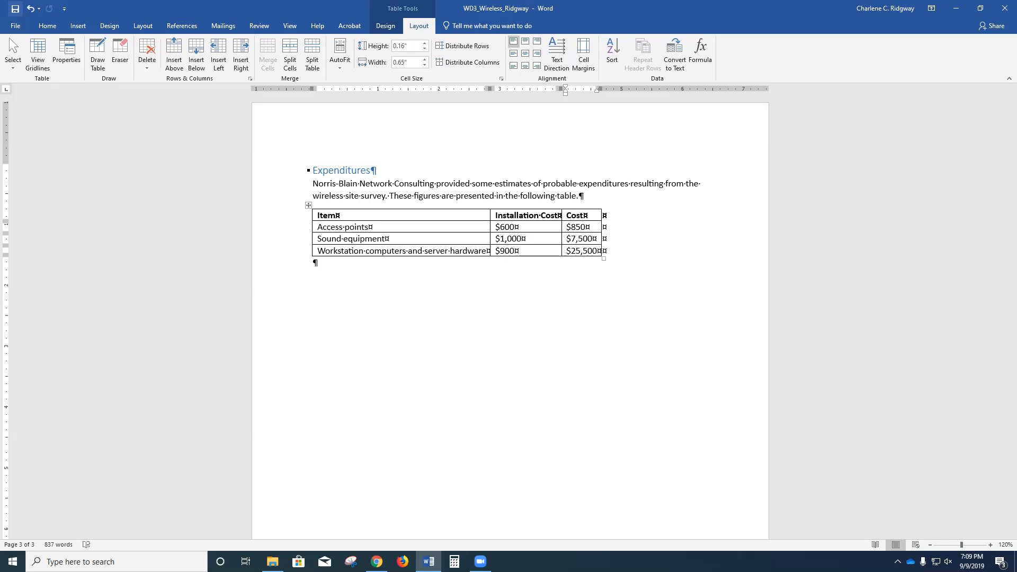
# Step: Apply the Grid Table 4 - Accent 6 style to the expenditures table
pyautogui.click(369, 227)
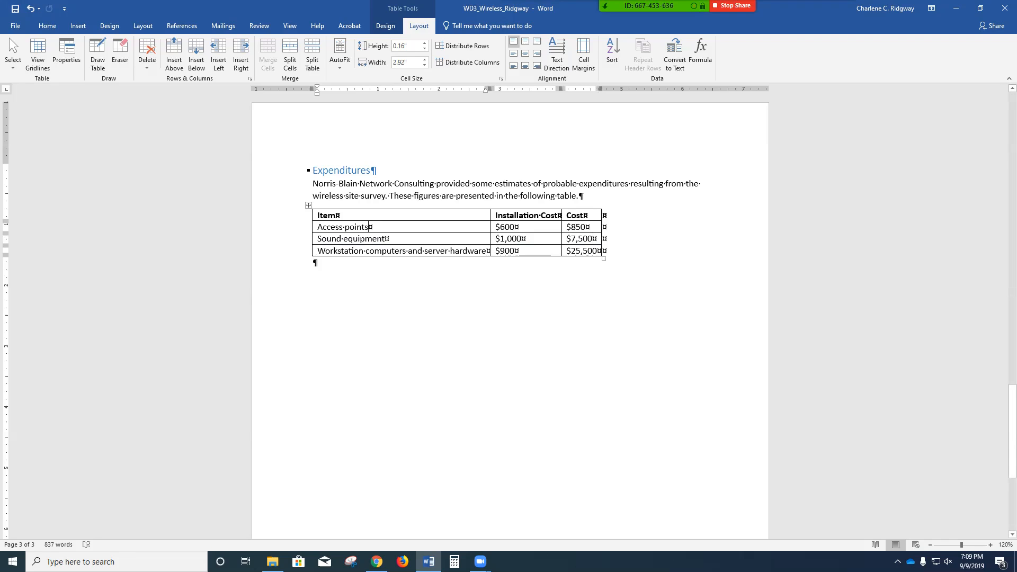
pyautogui.moveTo(1013, 451); pyautogui.dragTo(1012, 395)
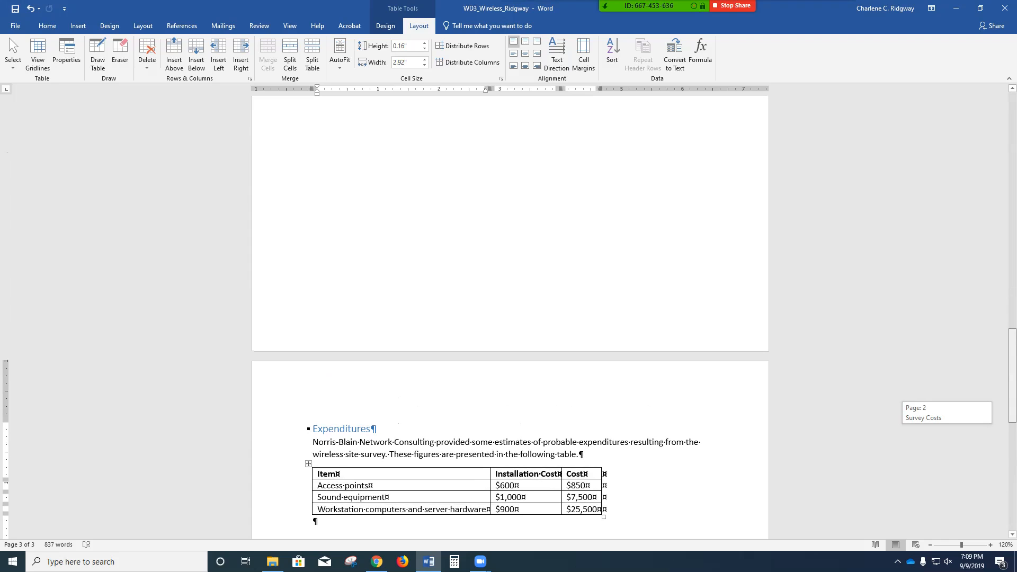
pyautogui.moveTo(1012, 394); pyautogui.dragTo(1012, 392)
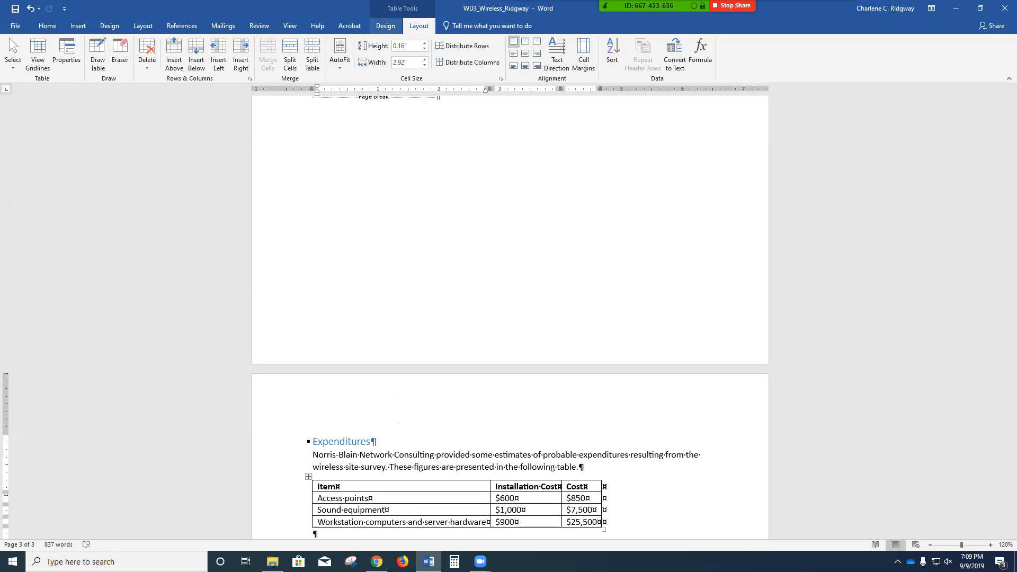
pyautogui.click(385, 26)
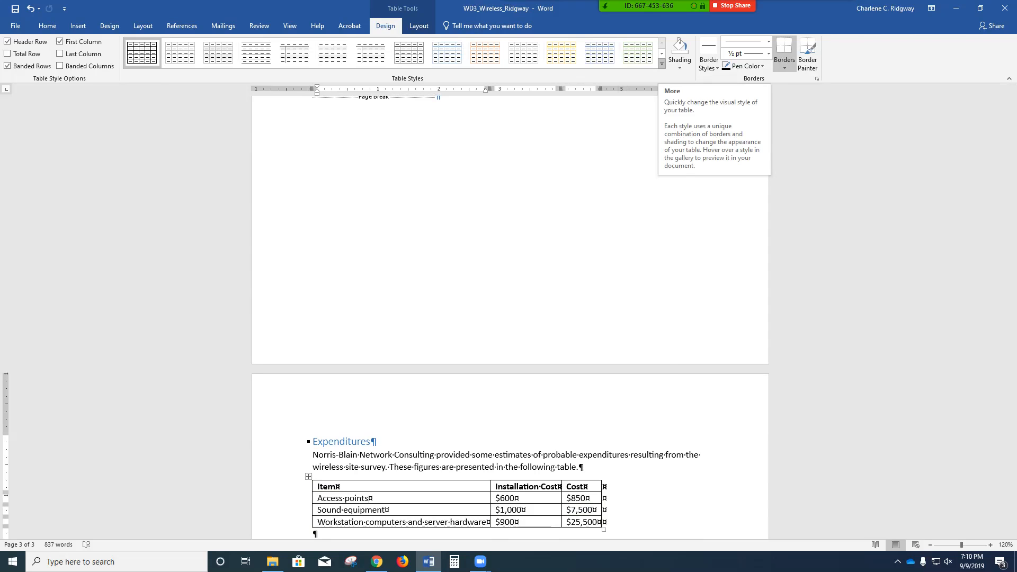
pyautogui.click(662, 64)
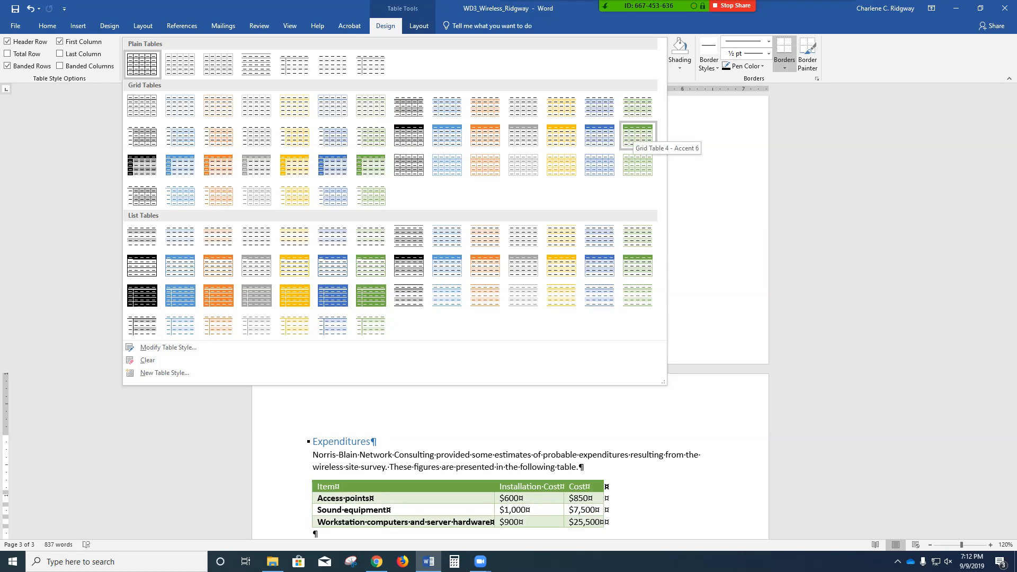
pyautogui.click(637, 135)
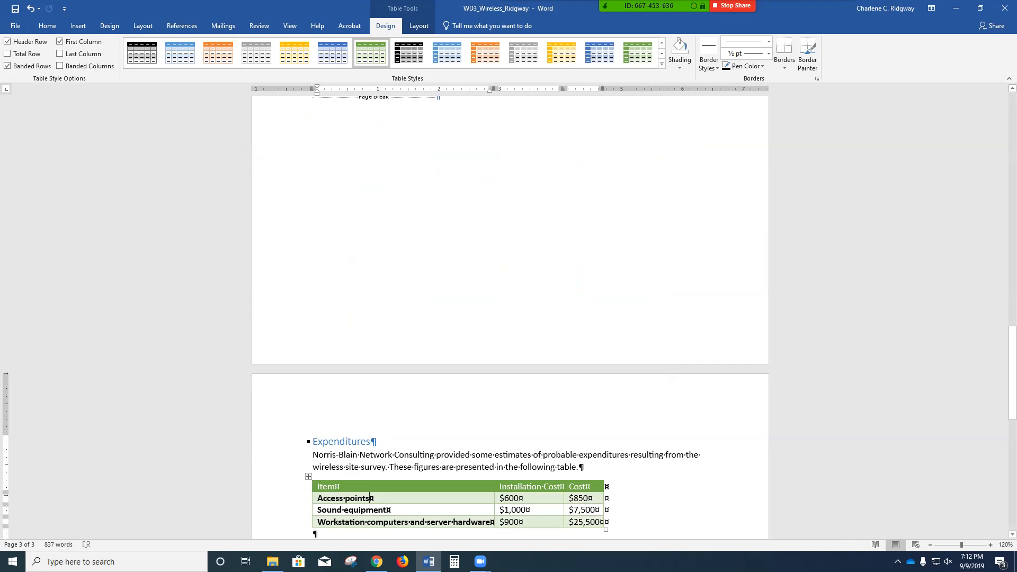
# Step: Turn off the First Column formatting option for the expenditures table and save the document
pyautogui.scroll(-5, 510, 318)
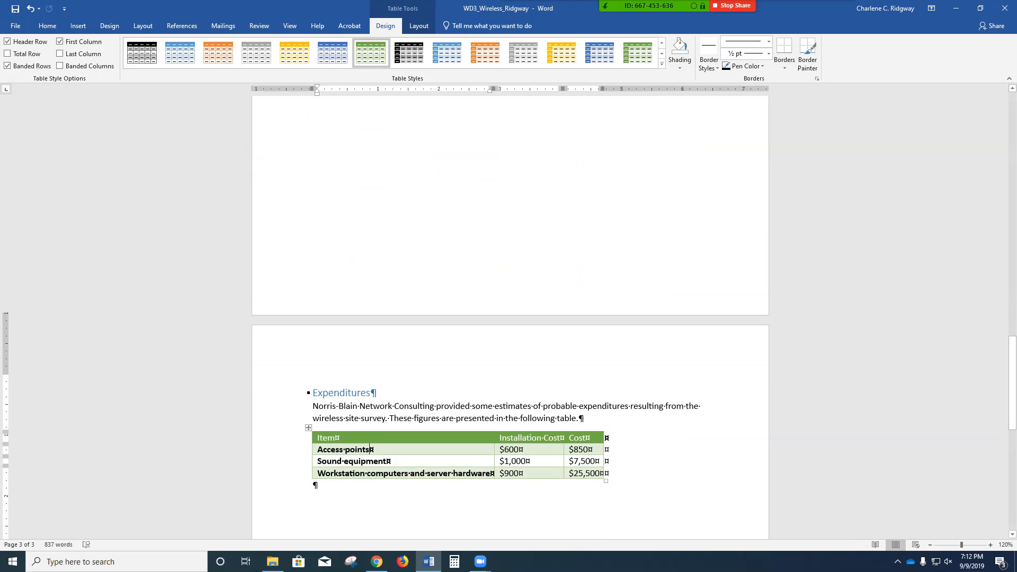
pyautogui.scroll(-5, 511, 318)
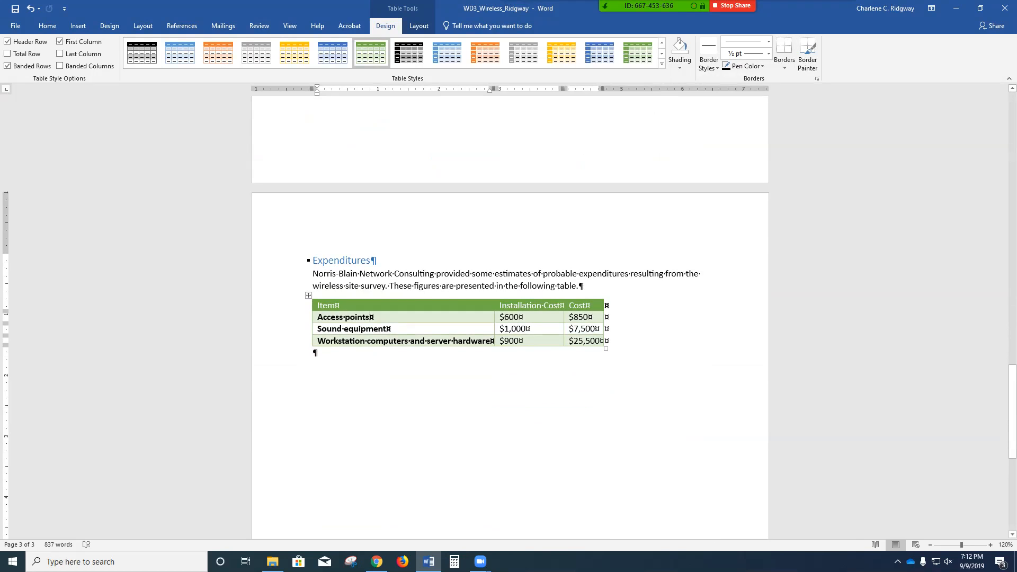
pyautogui.scroll(-1, 510, 318)
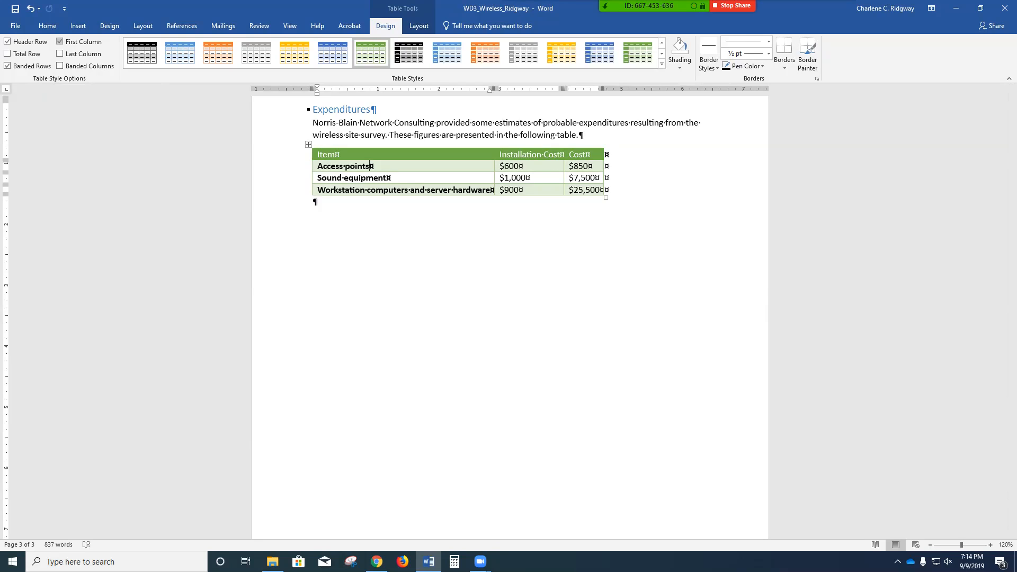
pyautogui.click(60, 41)
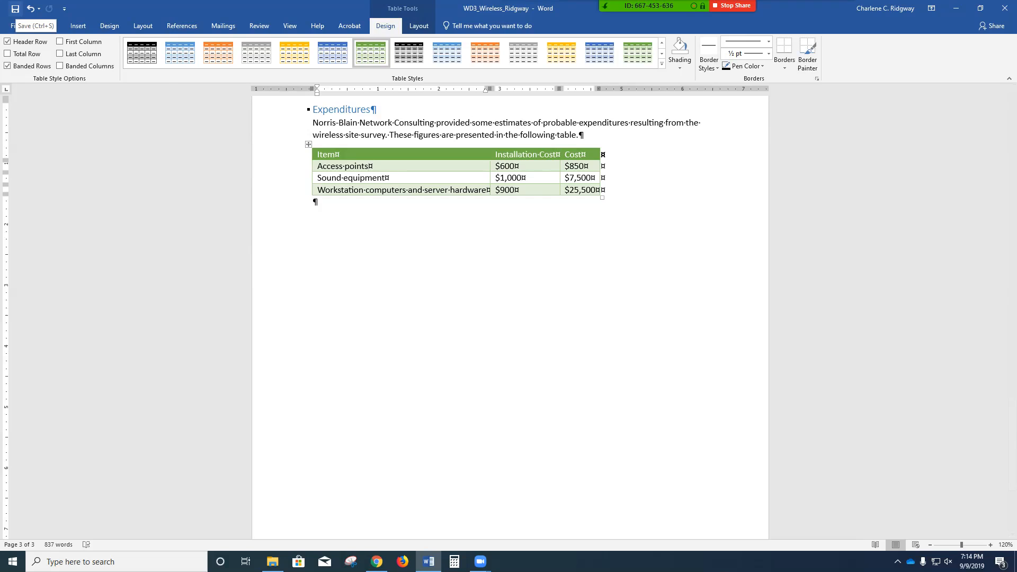
pyautogui.click(16, 9)
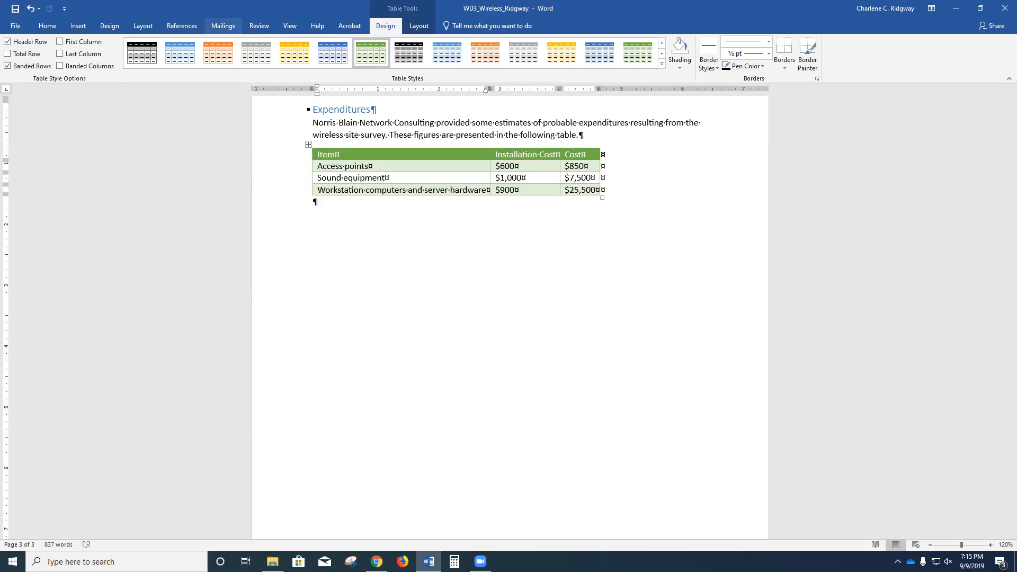
# Step: Try clearing the table style, turn on the table gridlines, and undo the style clearing
pyautogui.click(662, 64)
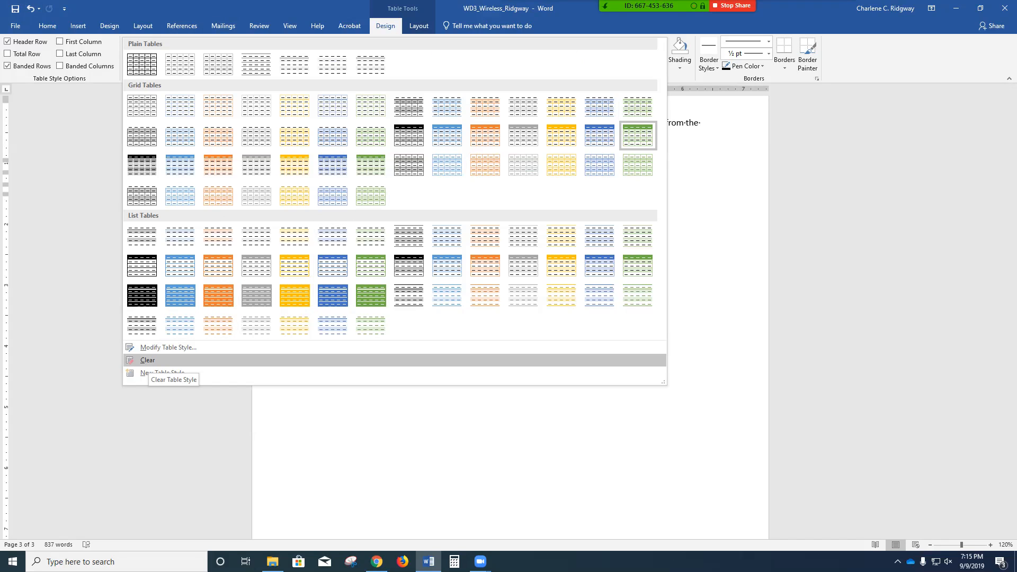
pyautogui.click(147, 361)
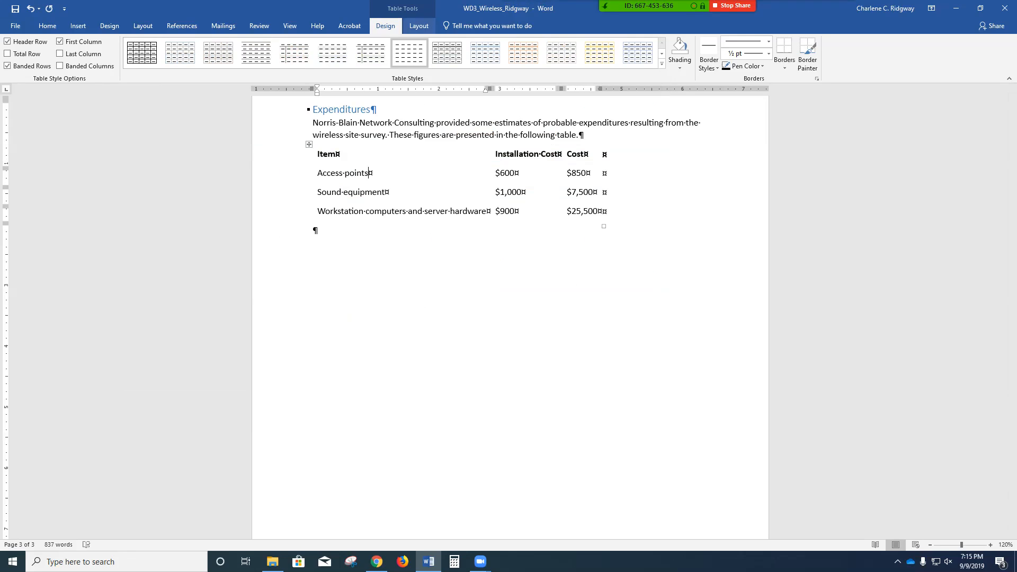
pyautogui.click(419, 26)
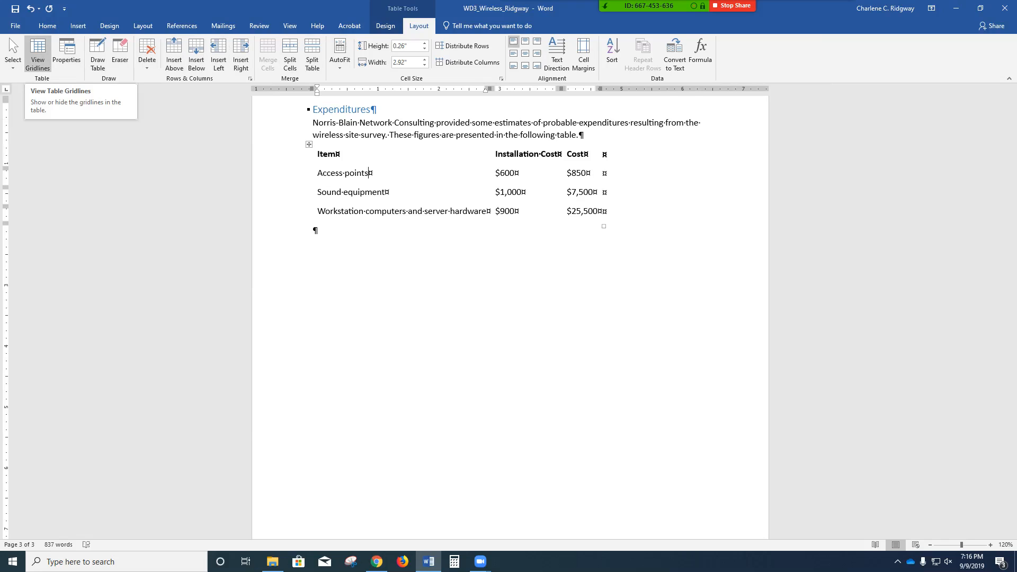
pyautogui.click(38, 53)
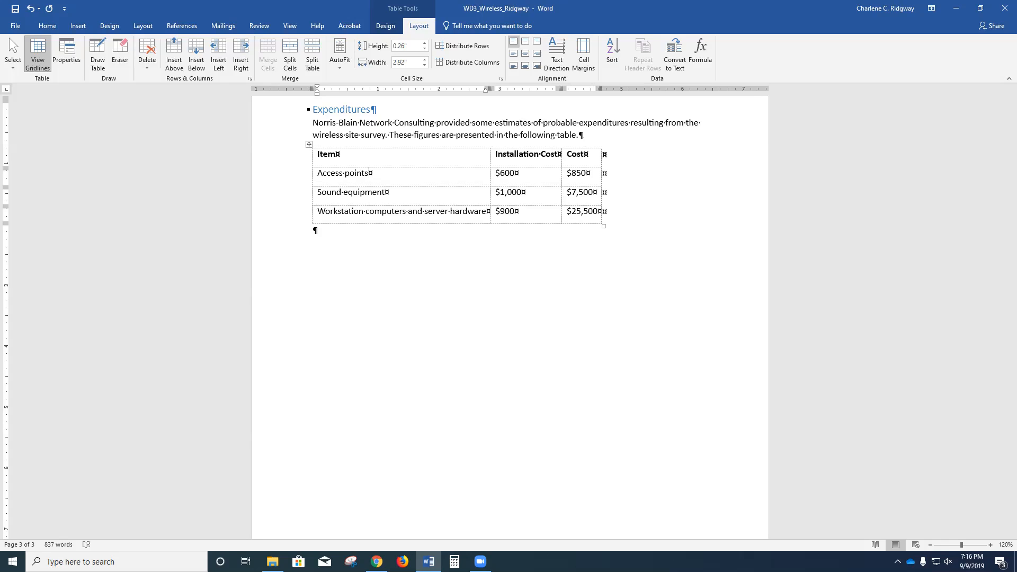
pyautogui.click(30, 9)
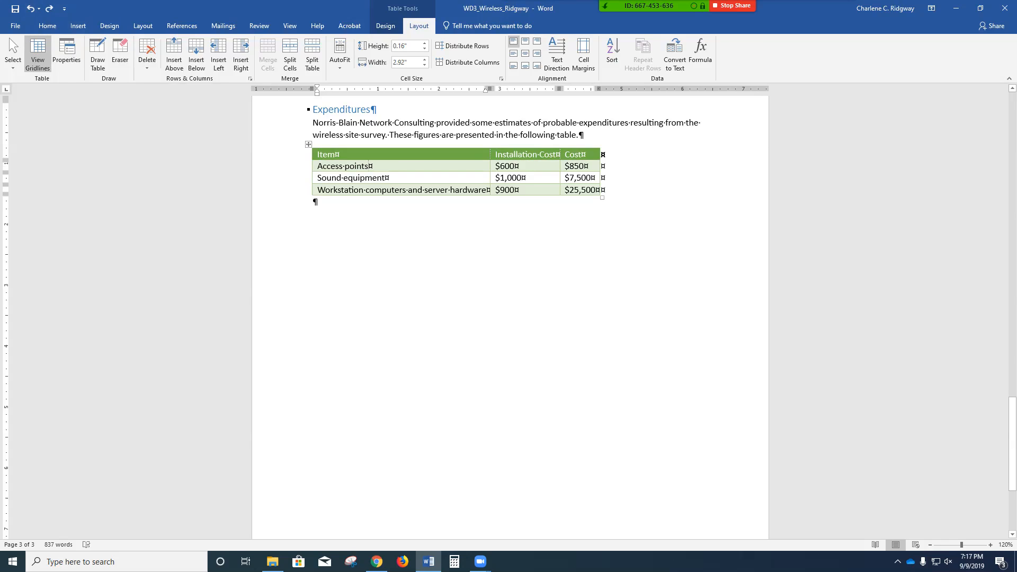
# Step: Remove all borders from the whole expenditures table with the No Border option
pyautogui.click(309, 144)
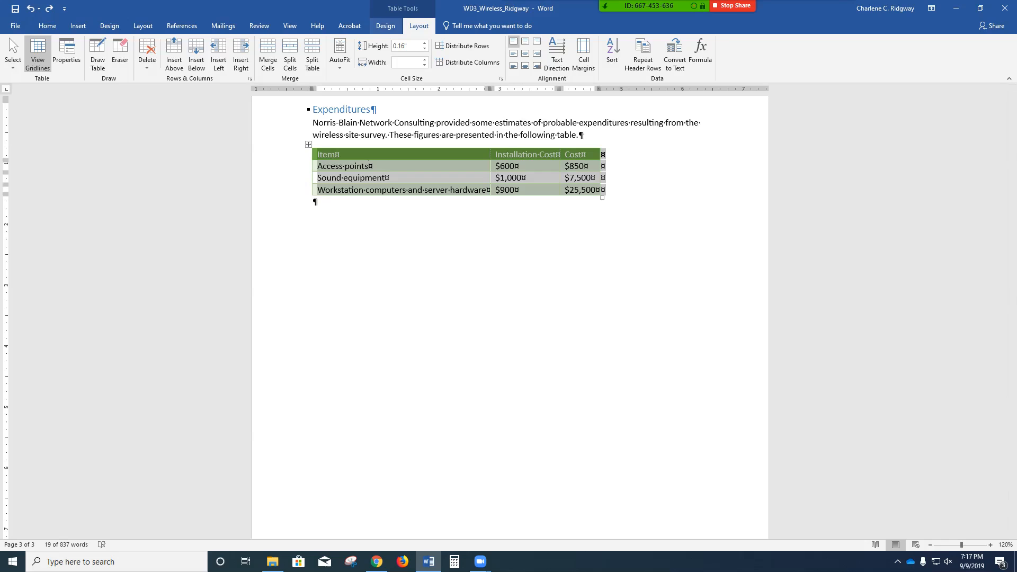
pyautogui.click(386, 26)
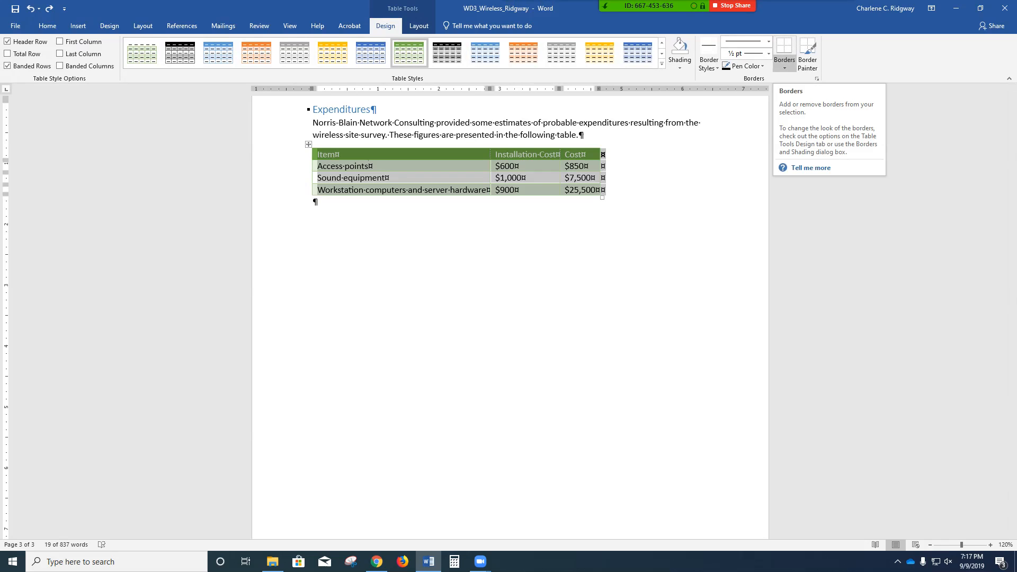
pyautogui.click(785, 66)
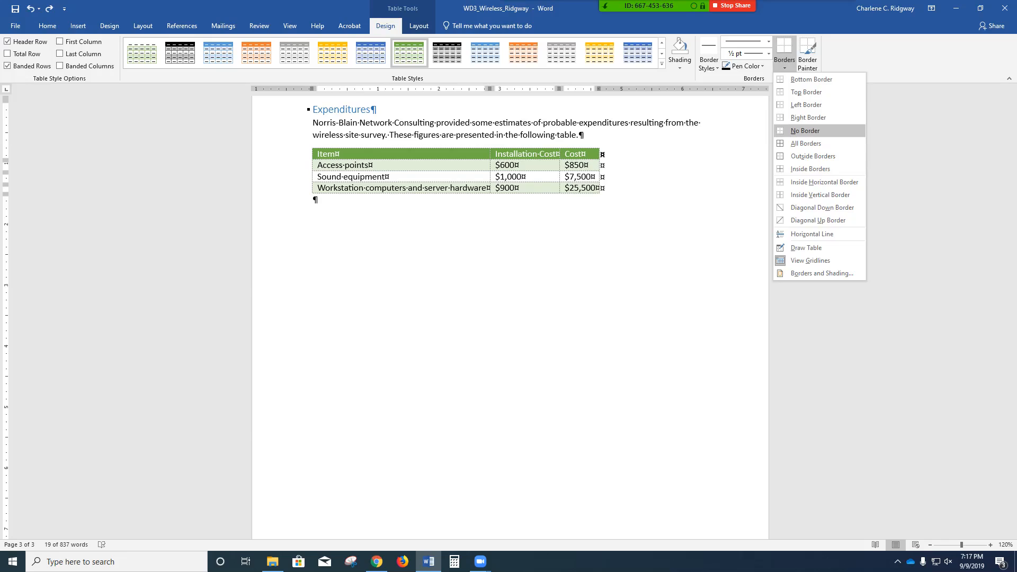
pyautogui.click(805, 130)
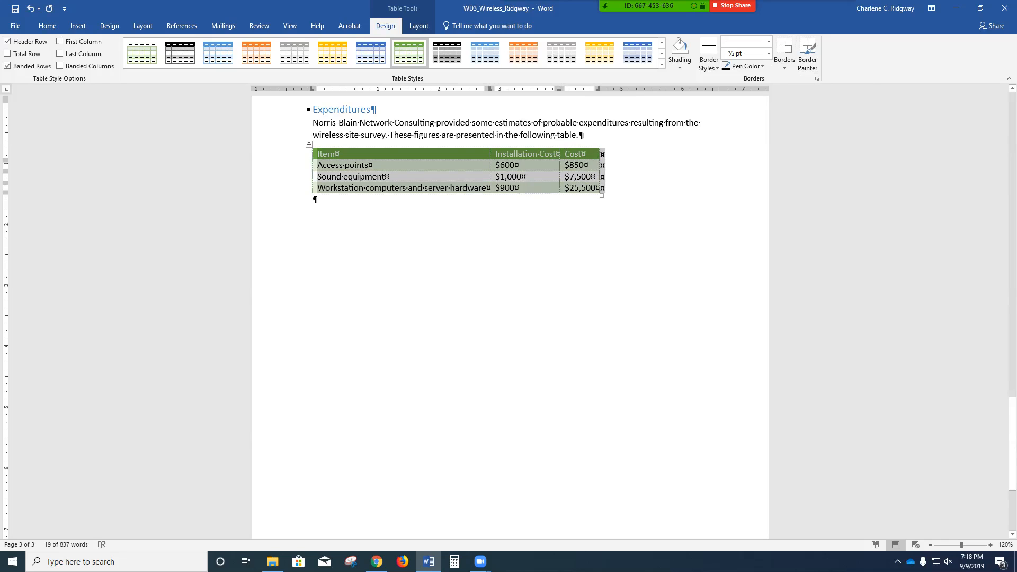
pyautogui.click(369, 165)
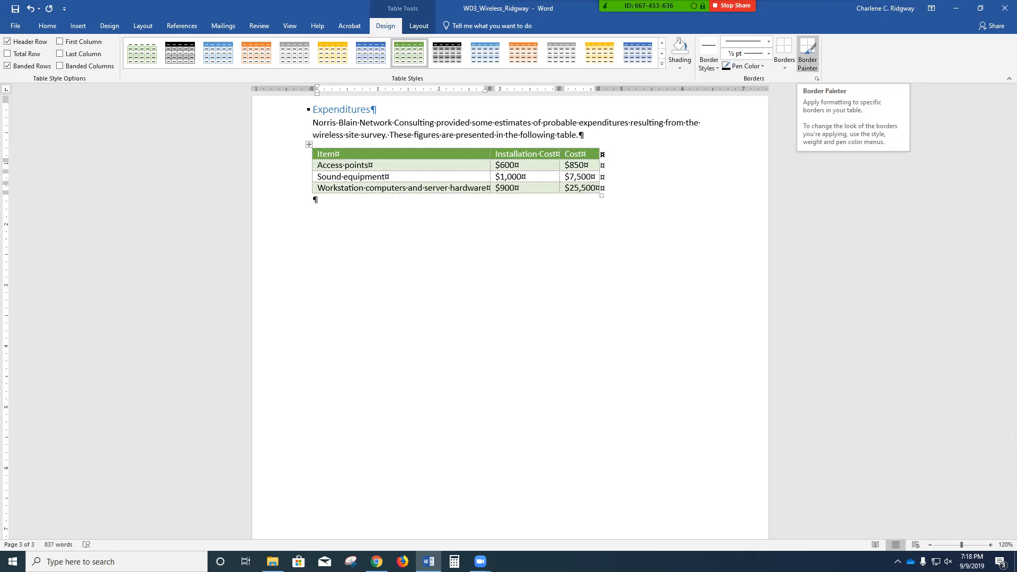
# Step: Outline the expenditures table's outer edges with ½ pt Orange, Accent 2 borders using Border Painter
pyautogui.click(808, 53)
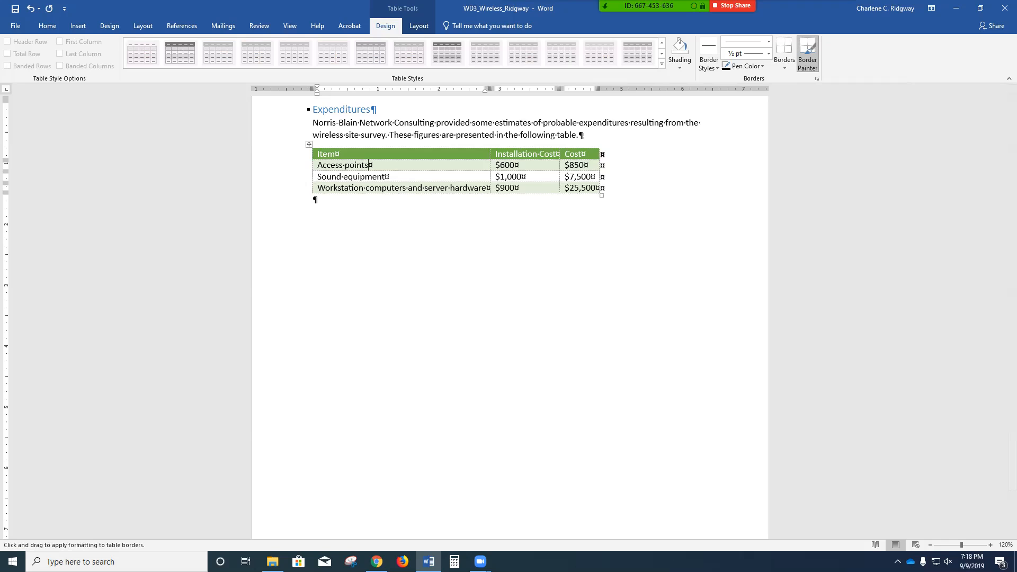
pyautogui.click(746, 65)
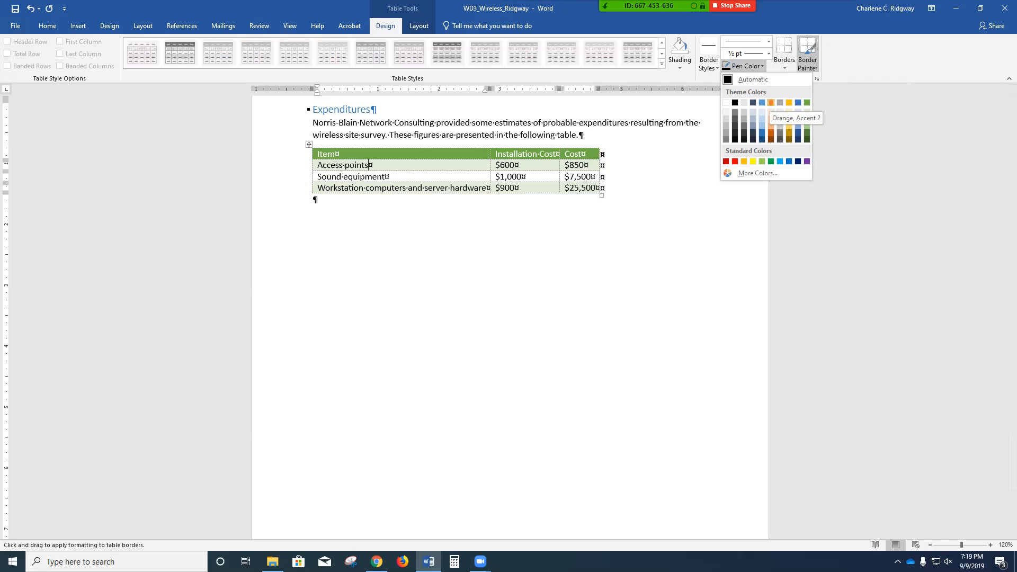
pyautogui.click(771, 102)
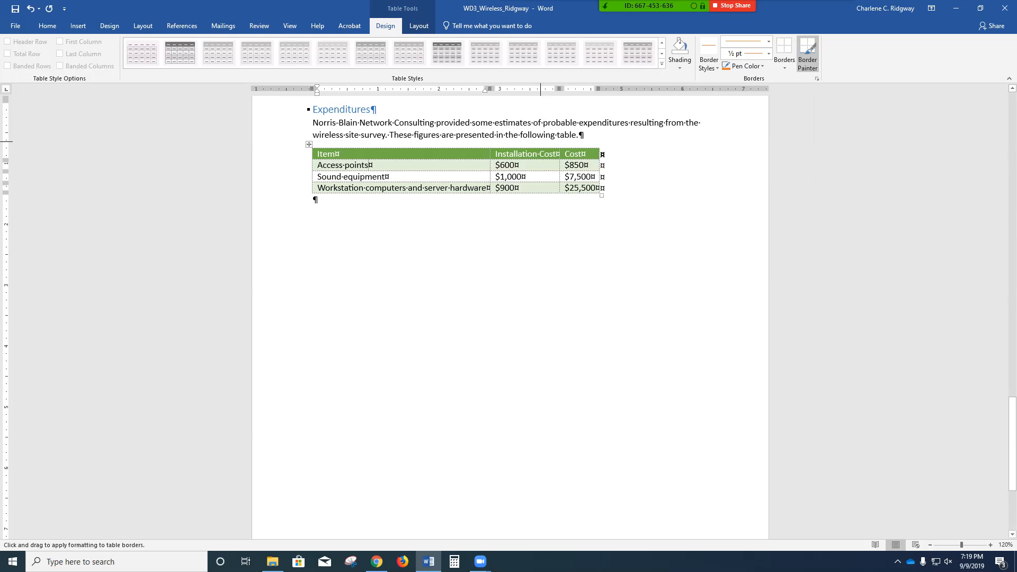
pyautogui.click(537, 148)
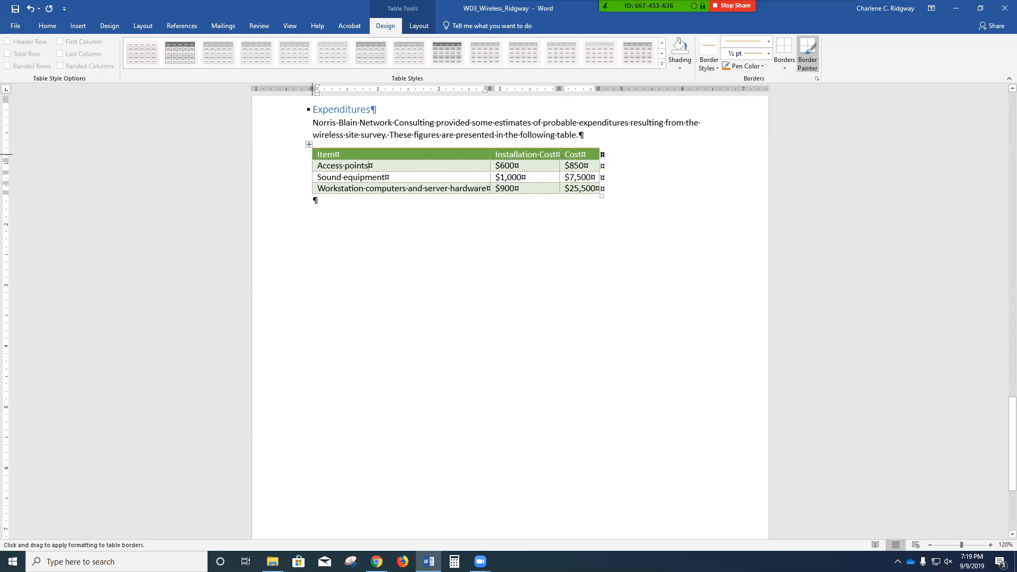
pyautogui.moveTo(313, 155)
pyautogui.mouseDown()
pyautogui.moveTo(313, 193)
pyautogui.moveTo(602, 194)
pyautogui.mouseUp()
pyautogui.moveTo(600, 151); pyautogui.dragTo(600, 191)
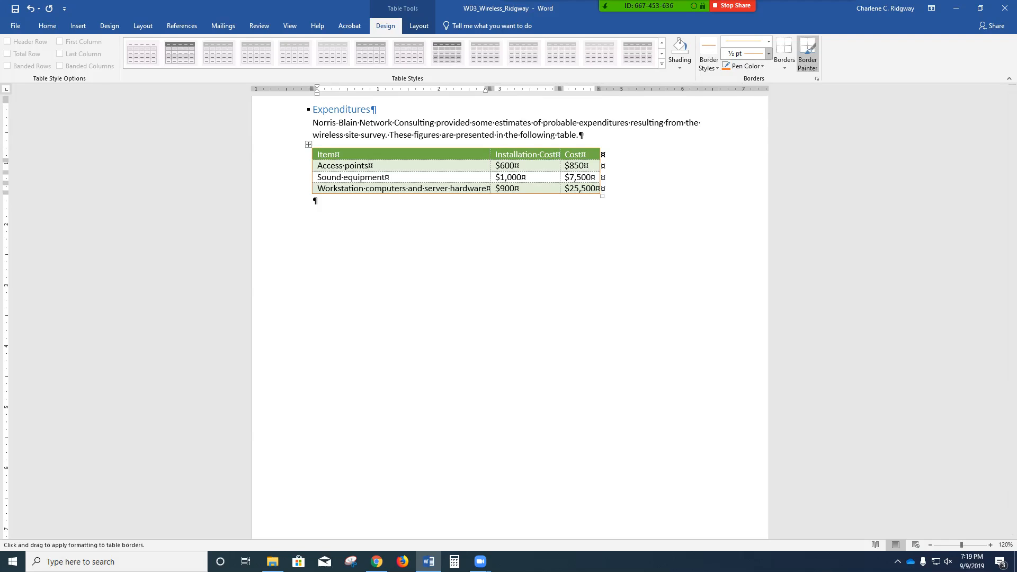
# Step: Draw a 4½ pt orange border along the expenditures table's left edge with Border Painter
pyautogui.click(768, 54)
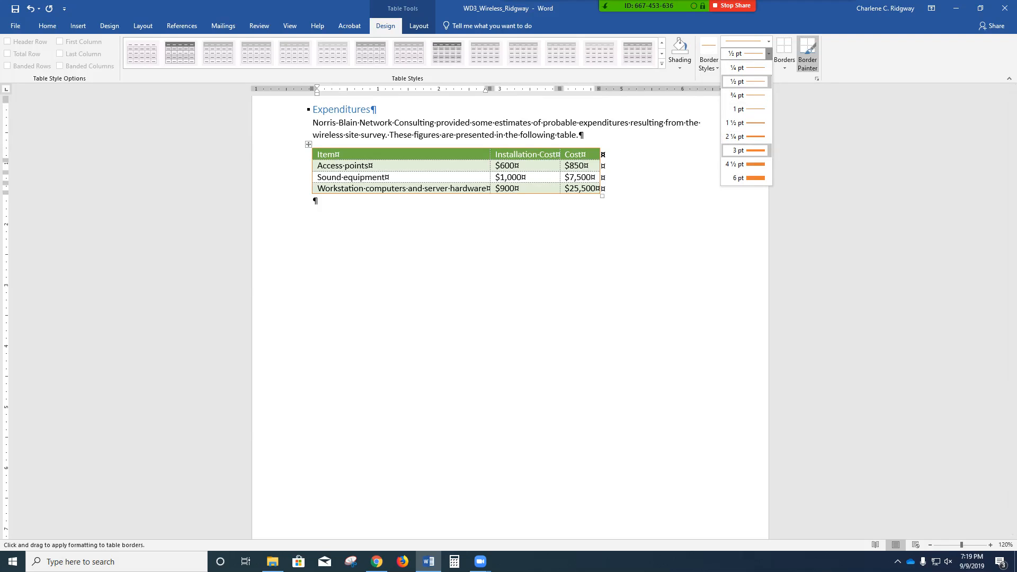
pyautogui.click(746, 150)
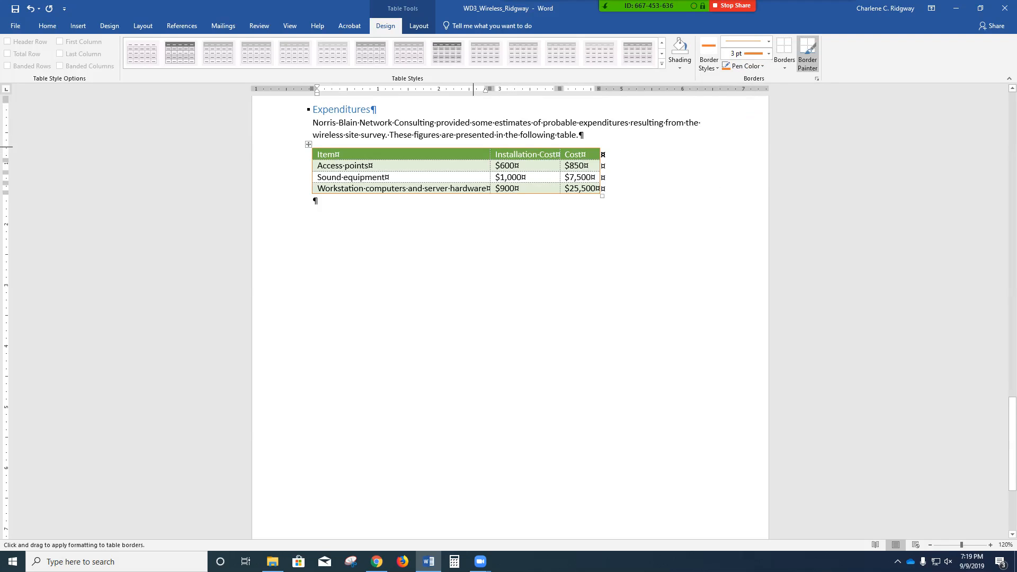
pyautogui.click(808, 55)
pyautogui.press('Escape')
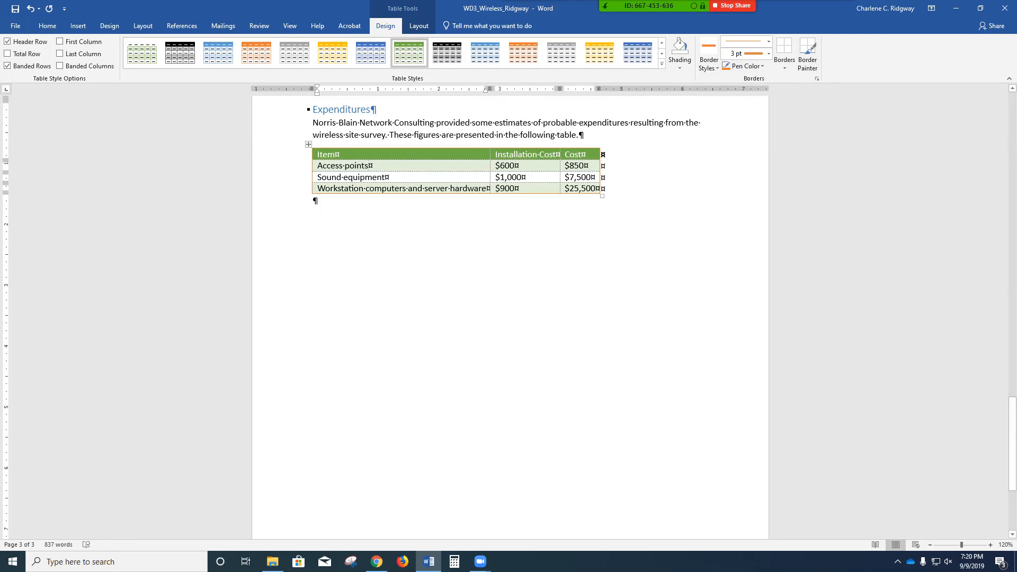
pyautogui.click(808, 54)
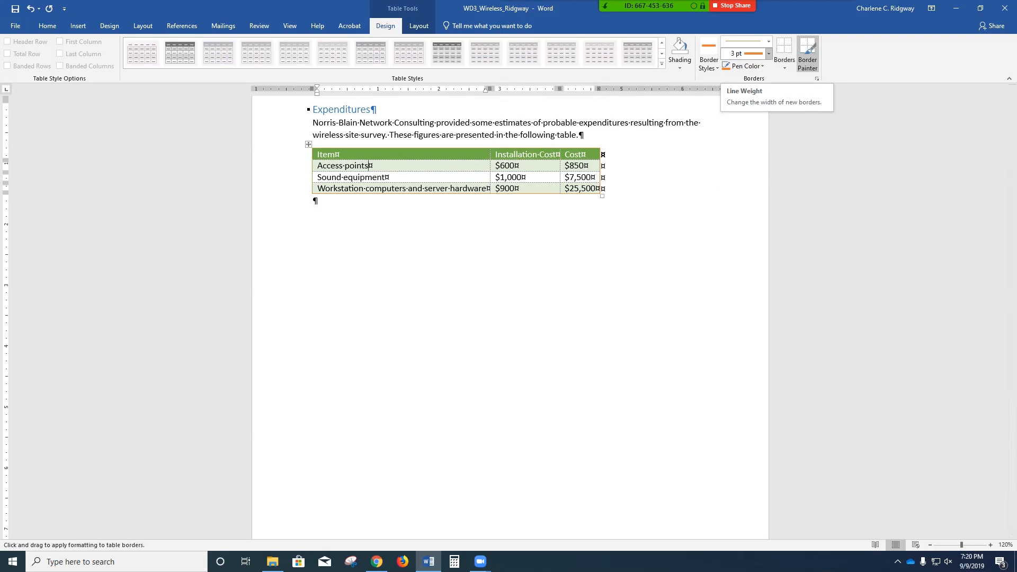
pyautogui.click(768, 53)
pyautogui.click(745, 165)
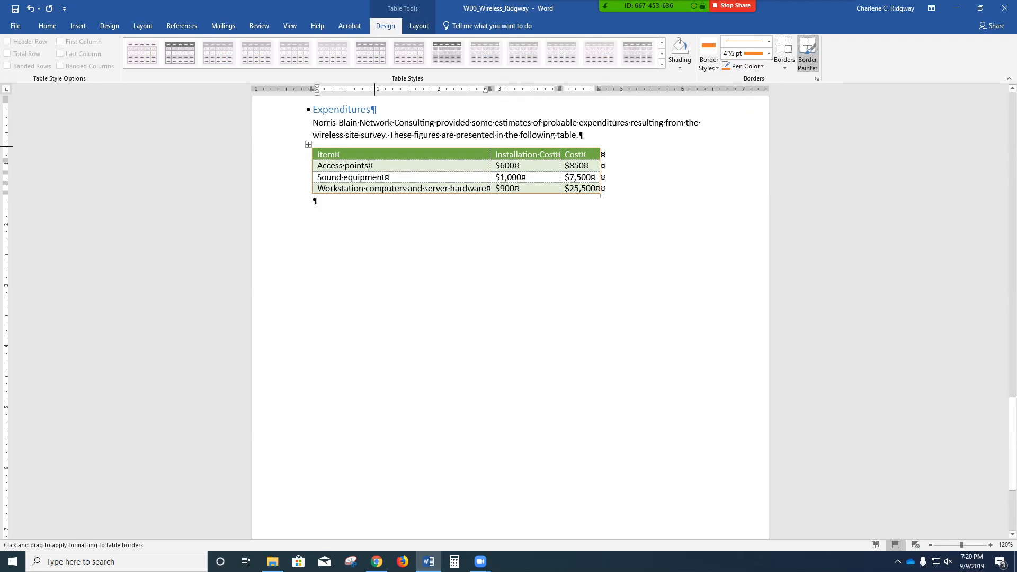
pyautogui.press('Escape')
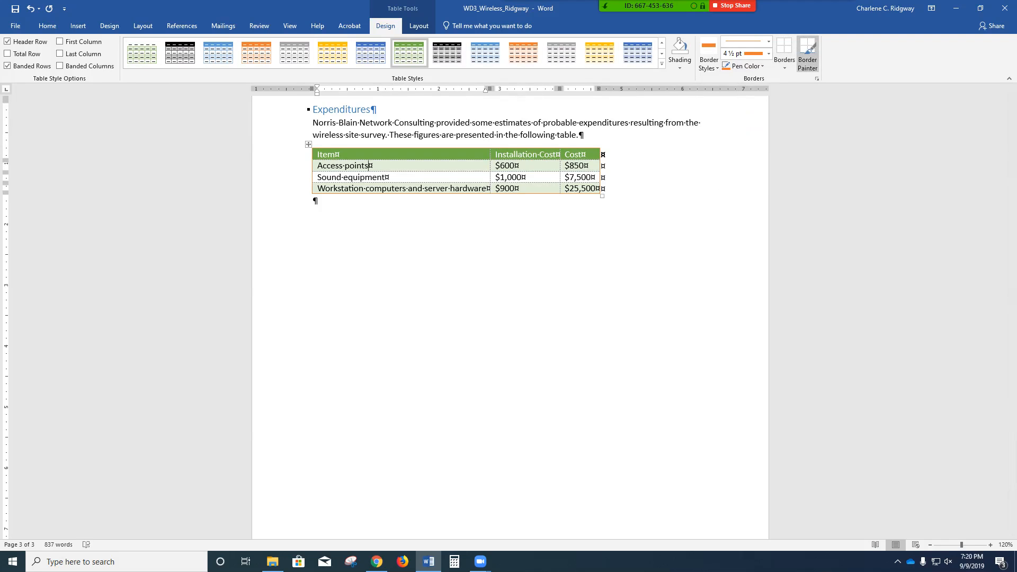
pyautogui.click(807, 56)
pyautogui.moveTo(310, 159); pyautogui.dragTo(313, 191)
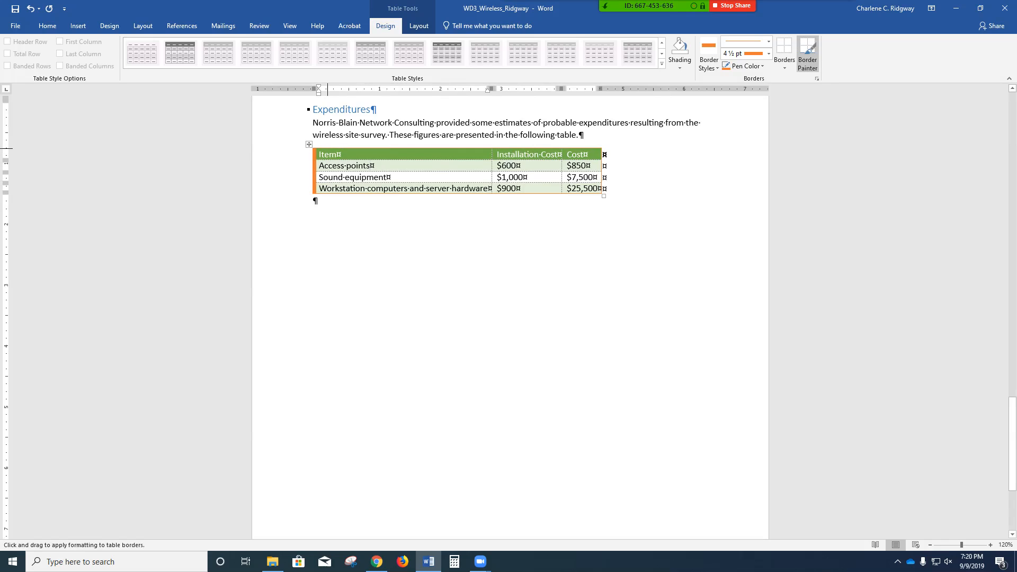
pyautogui.press('Escape')
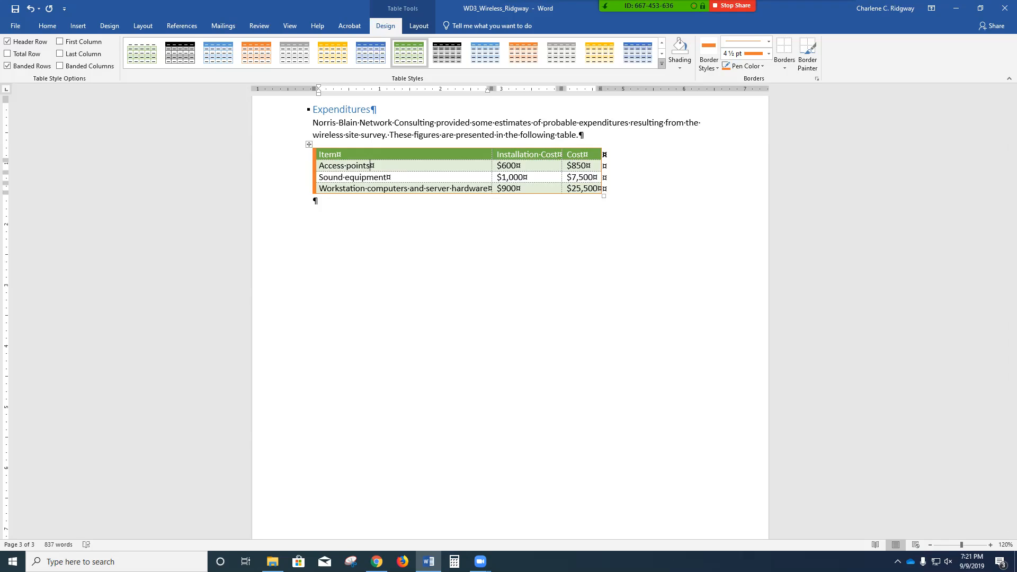
# Step: Reapply the Grid Table 4 - Accent 6 style to the expenditures table and save the document
pyautogui.click(662, 64)
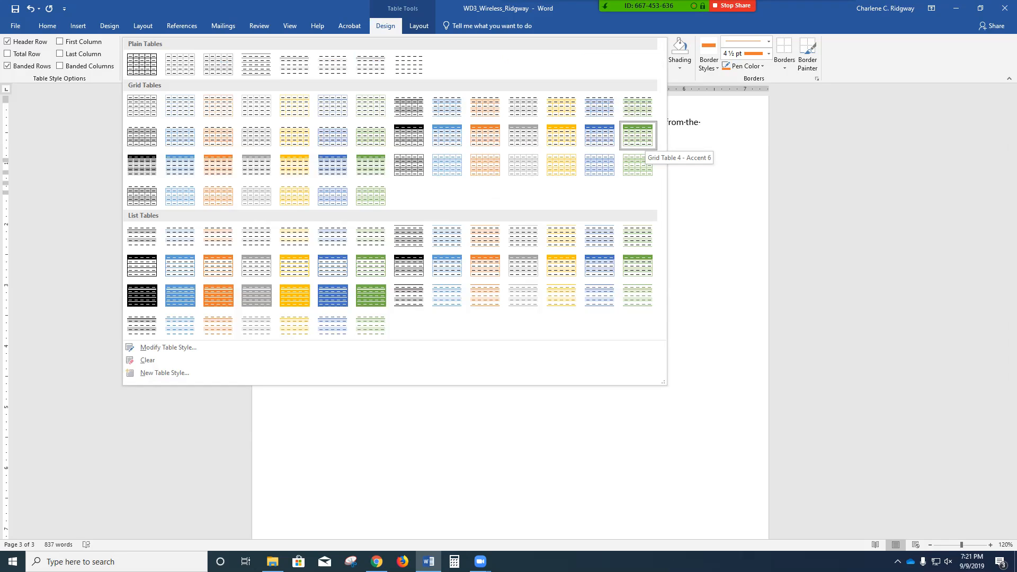
pyautogui.click(638, 138)
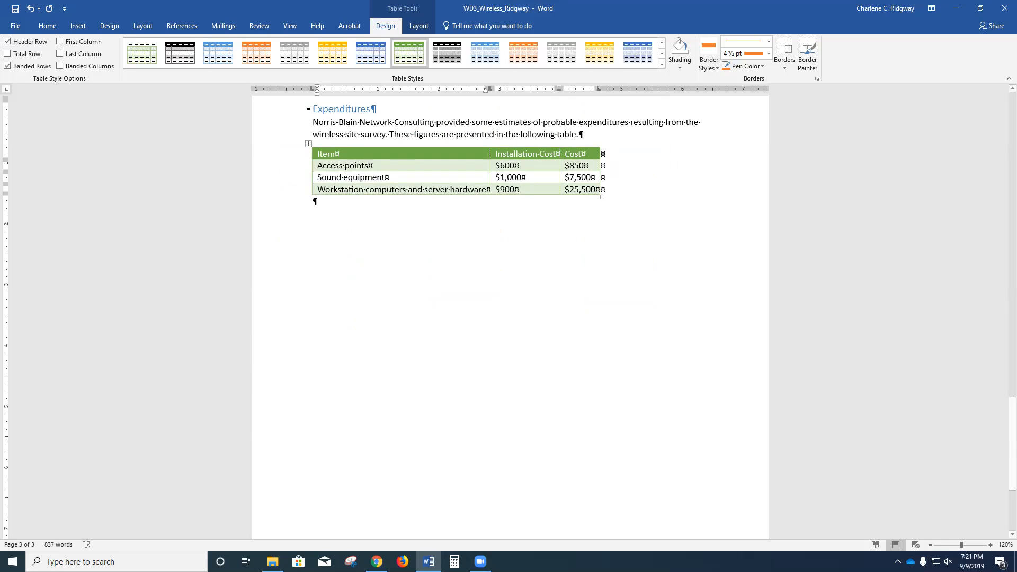
pyautogui.click(15, 8)
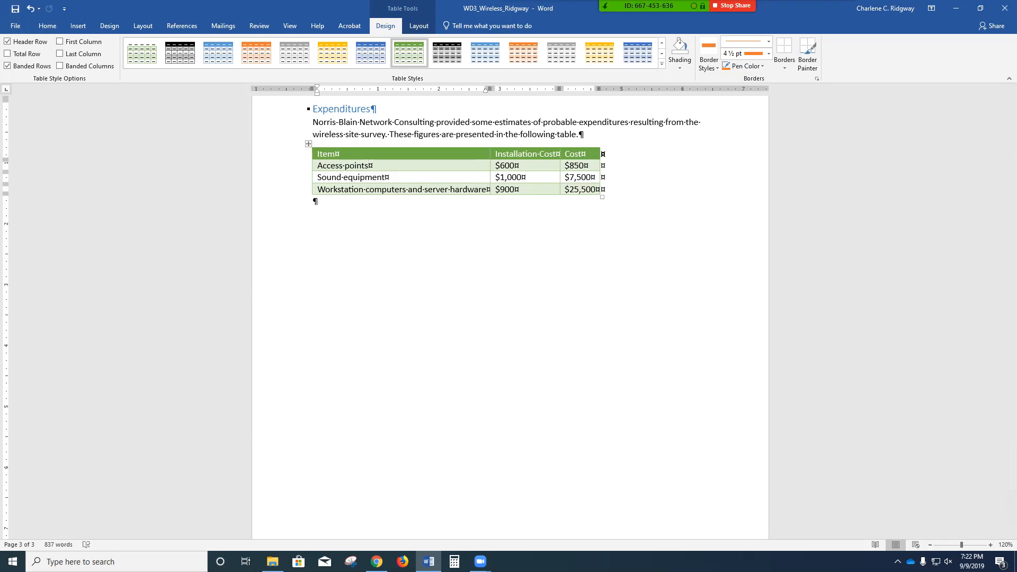
# Step: Open NP_WD_3-2 from the Word3 Module folder and save it to the H: drive as WD3_Hardware_ followed by the author's surname
pyautogui.click(273, 562)
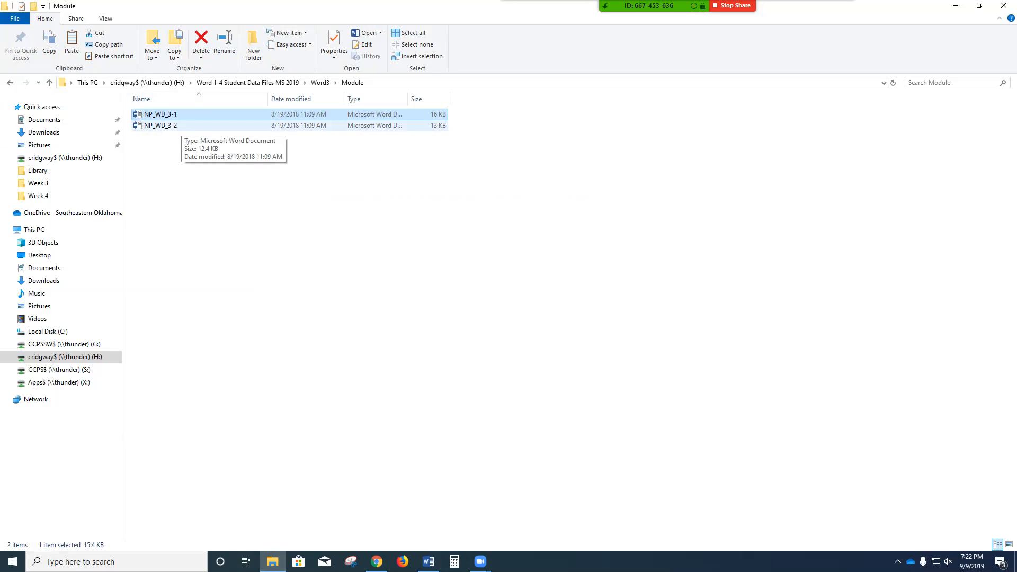
pyautogui.doubleClick(175, 126)
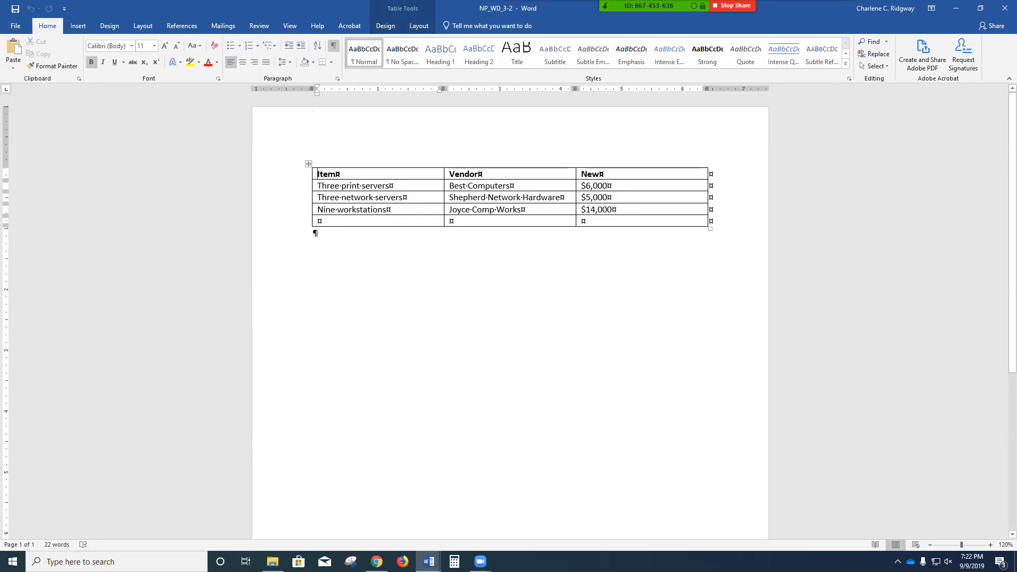
pyautogui.click(15, 25)
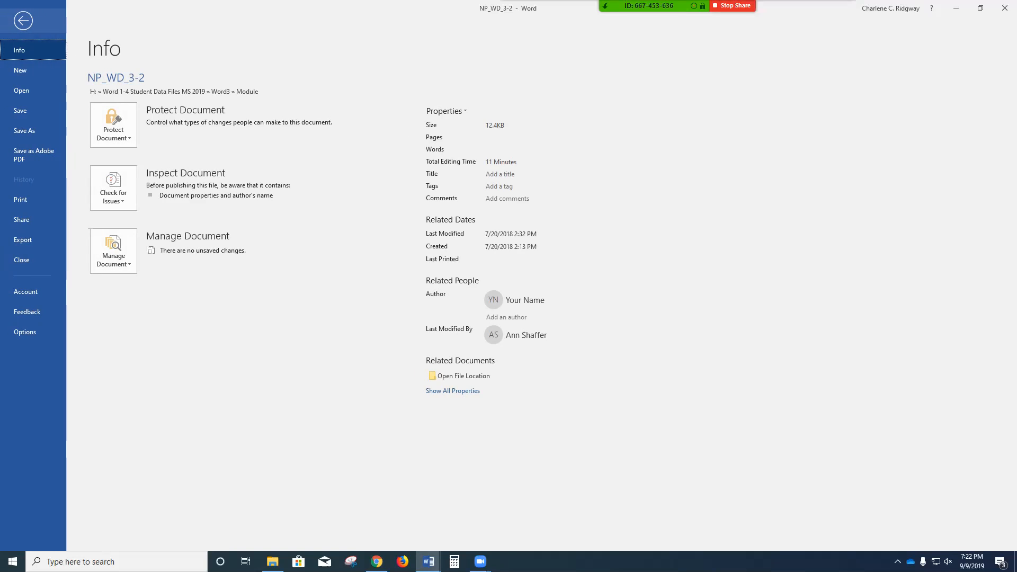
pyautogui.click(25, 130)
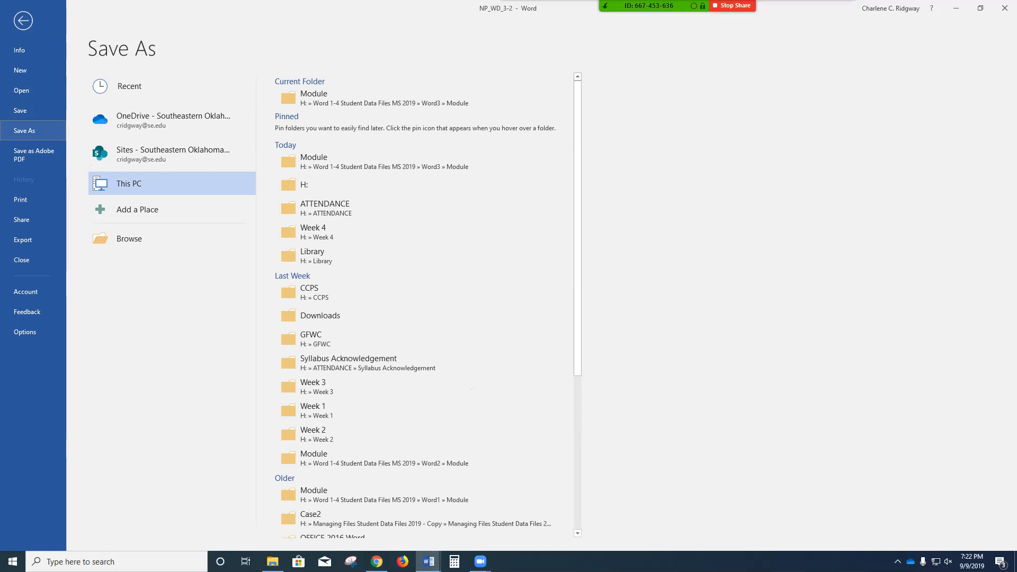
pyautogui.click(339, 184)
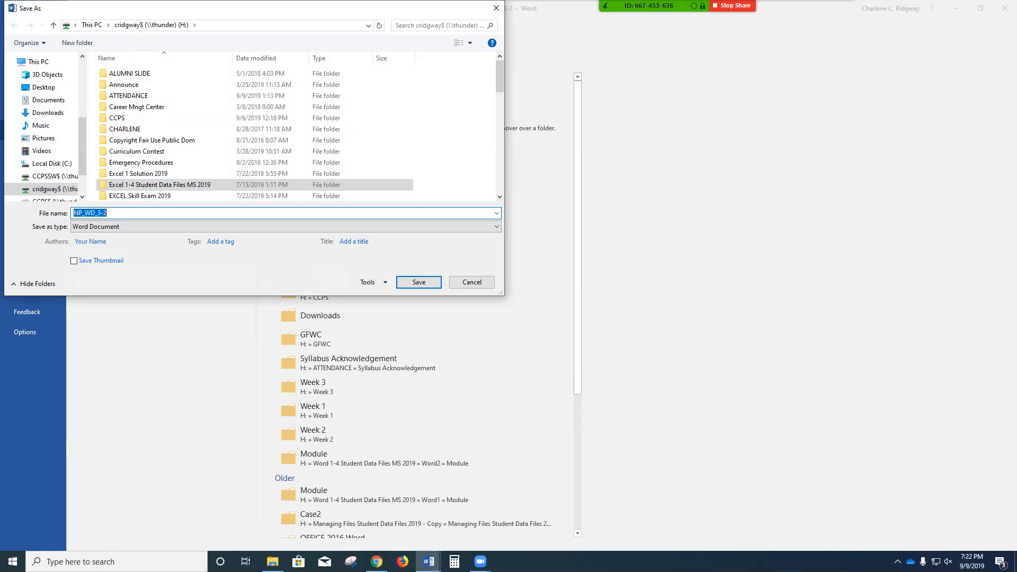
pyautogui.write('W')
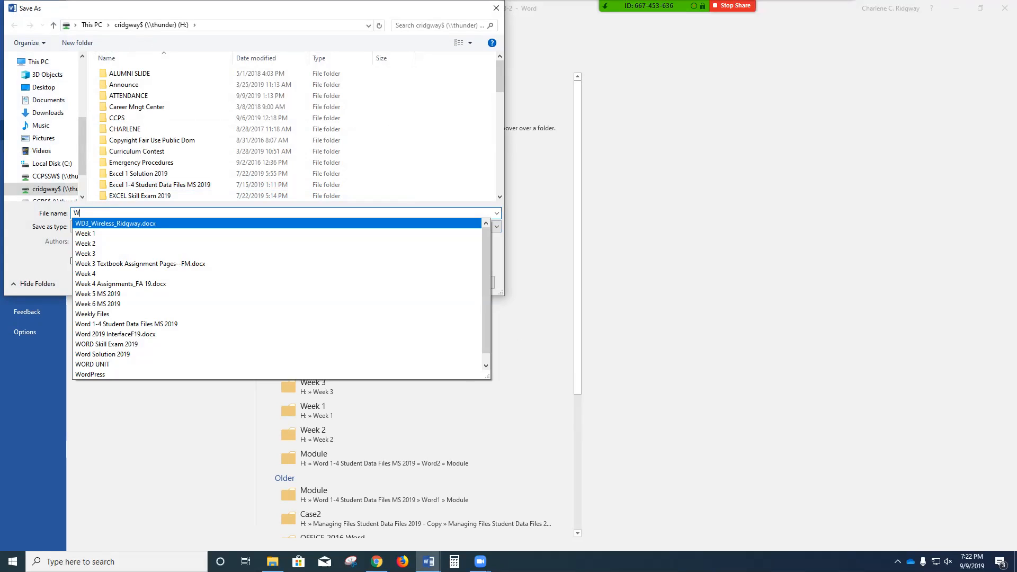
pyautogui.write('D3')
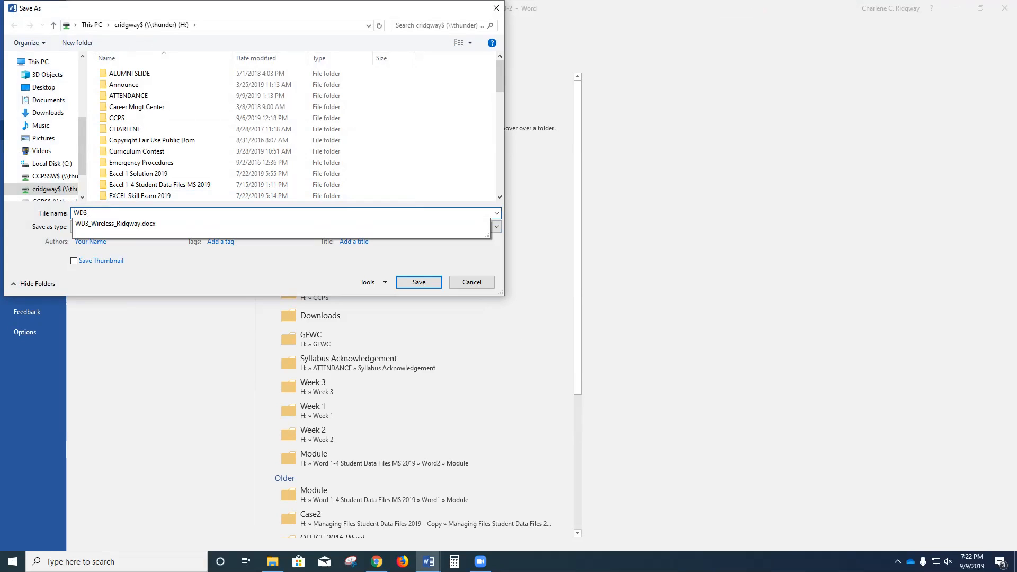
pyautogui.write('_Hardware_Ridgway')
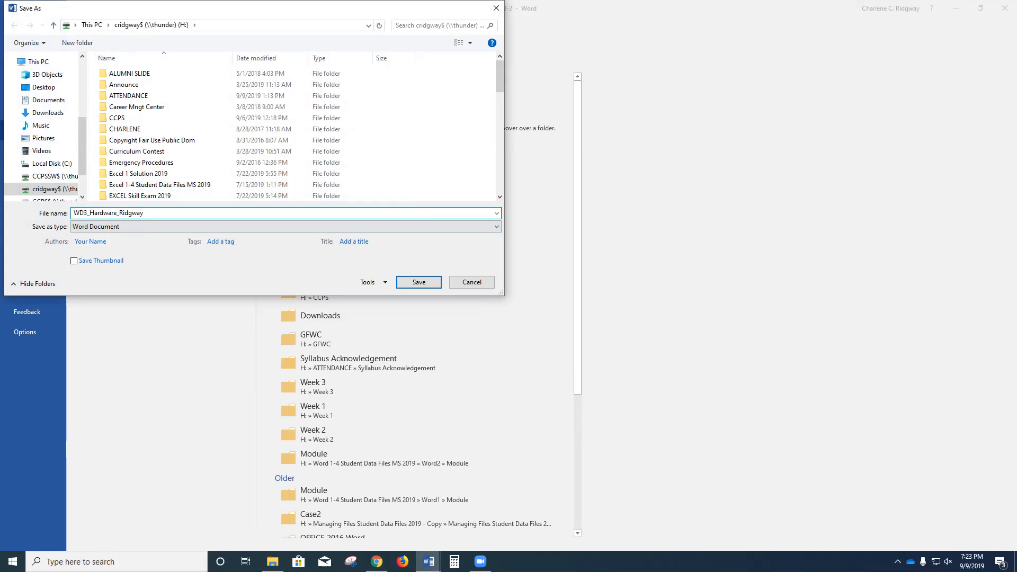
pyautogui.press('Return')
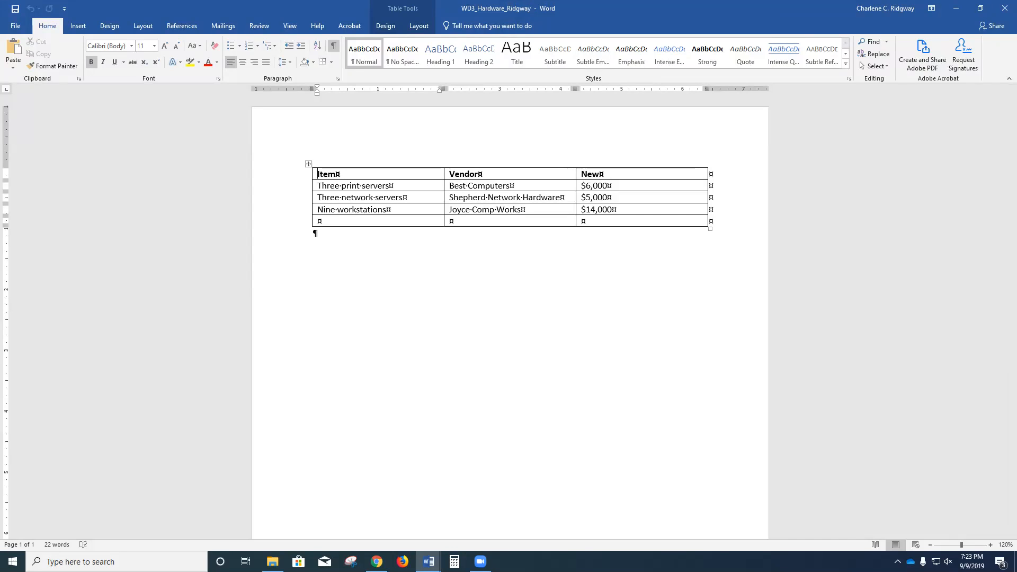
# Step: Insert the formula =SUM(ABOVE) in the empty bottom cell of the New column
pyautogui.click(584, 221)
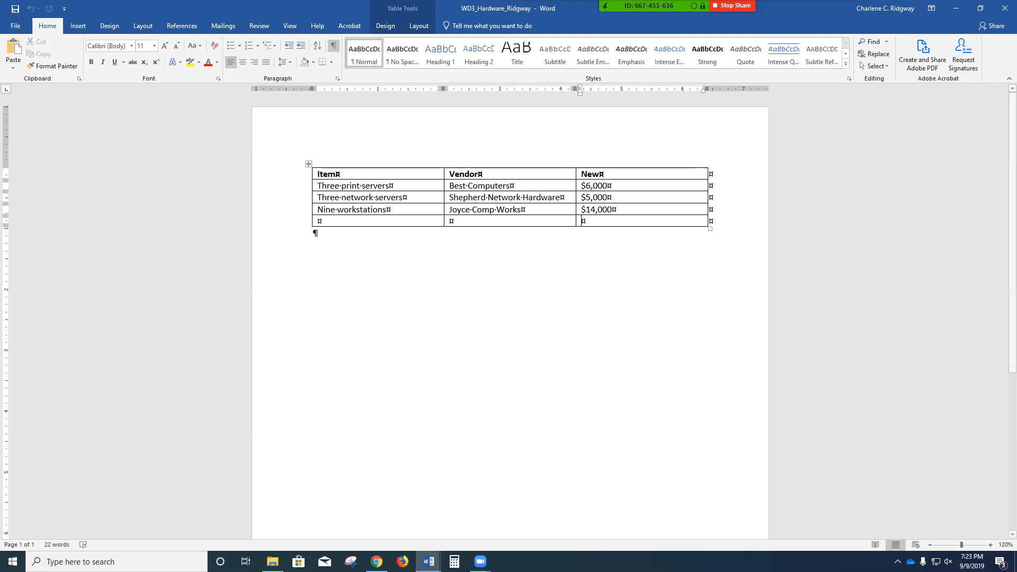
pyautogui.click(419, 25)
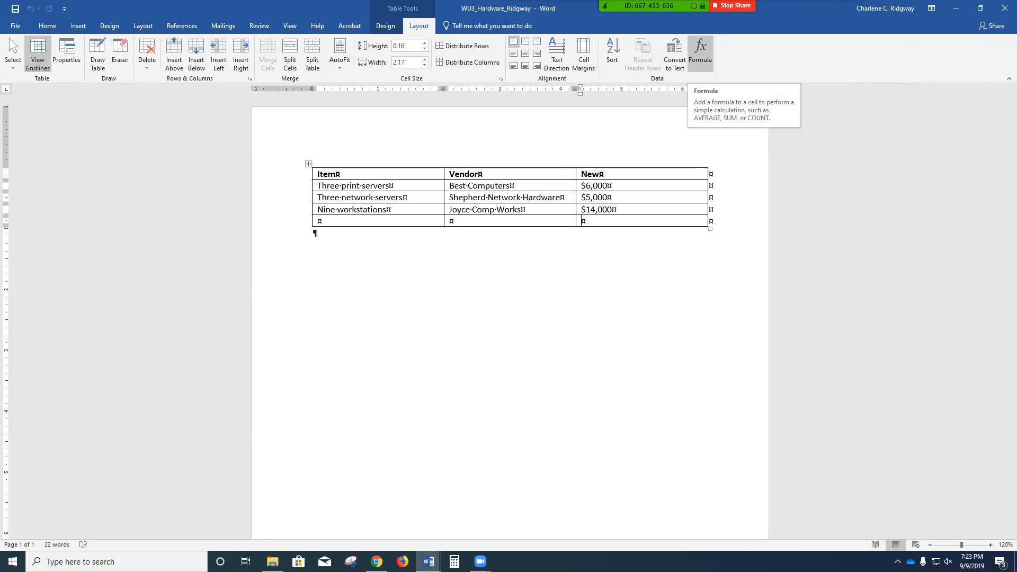
pyautogui.click(700, 53)
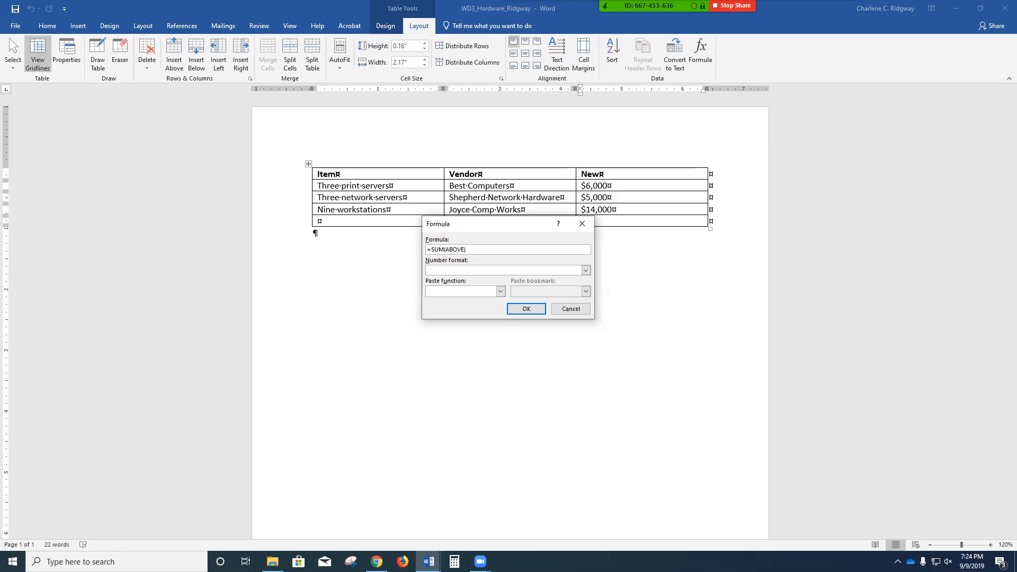
pyautogui.press('Return')
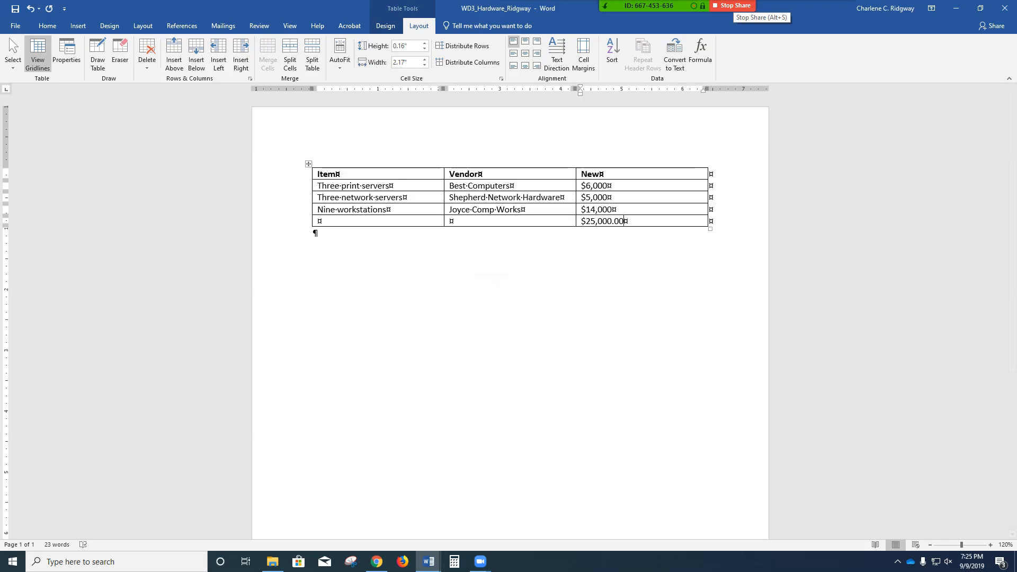
# Step: Reinsert the New column's =SUM(ABOVE) formula with the #,##0 number format
pyautogui.click(839, 15)
pyautogui.click(872, 66)
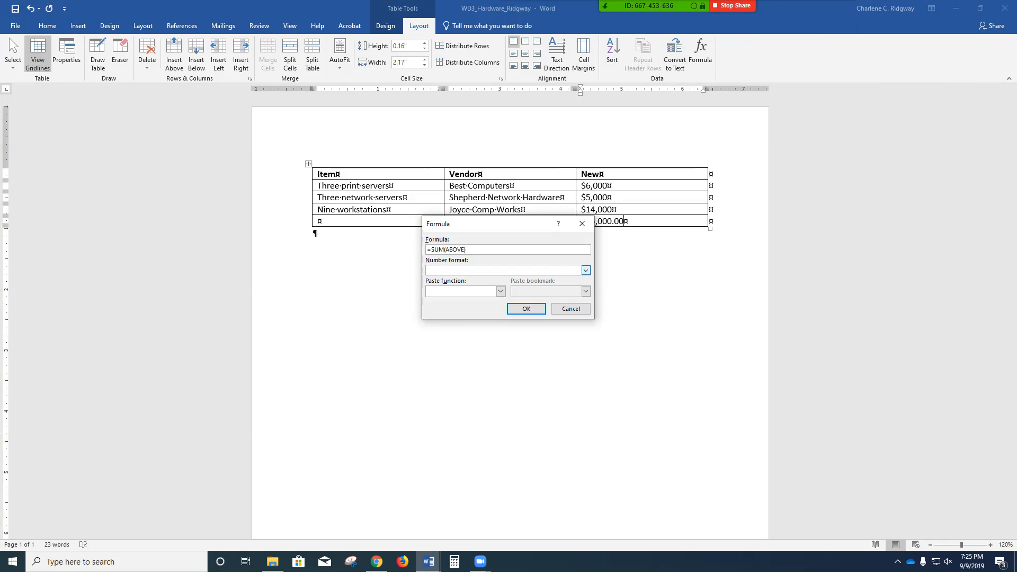
pyautogui.click(586, 271)
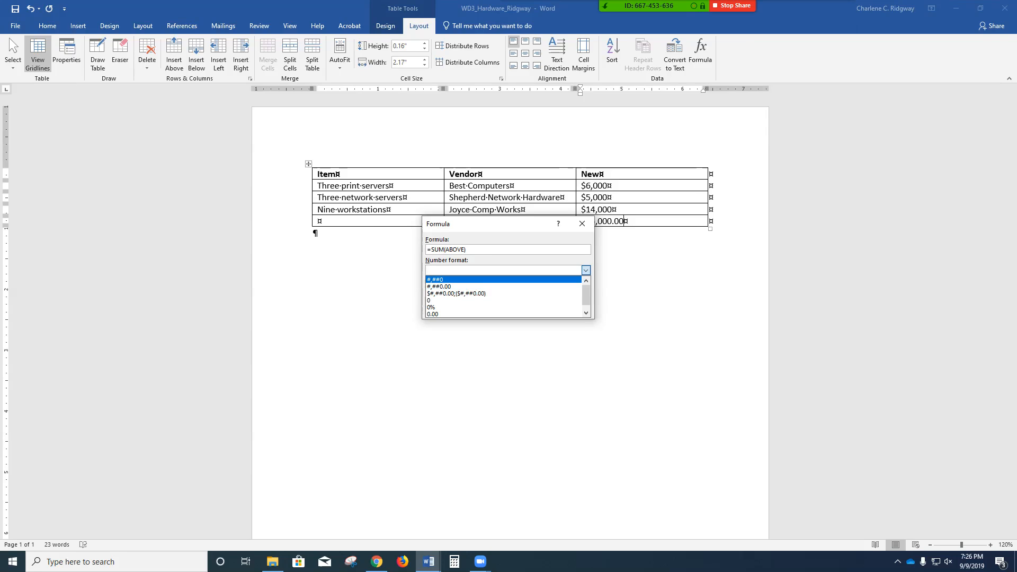
pyautogui.click(436, 280)
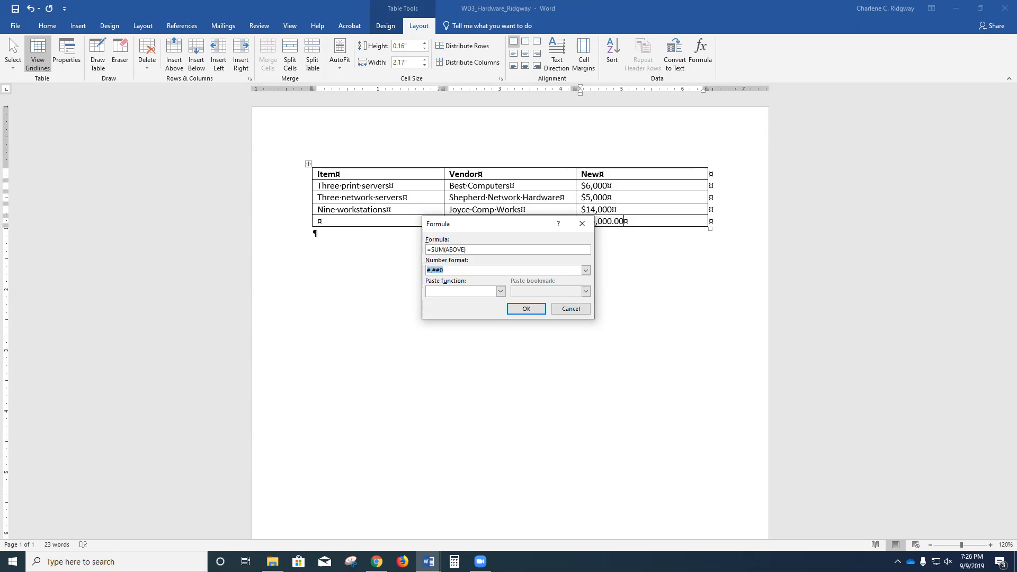
pyautogui.click(526, 308)
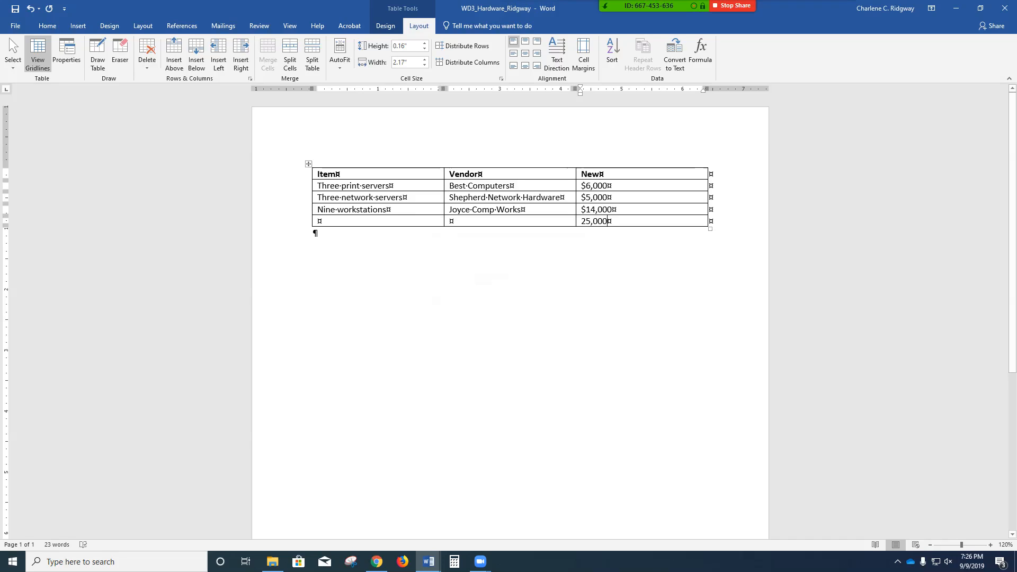
# Step: Replace the New column's total with a dollar sign followed by =SUM(ABOVE) in #,##0 format, and save the document
pyautogui.click(593, 221)
pyautogui.click(579, 222)
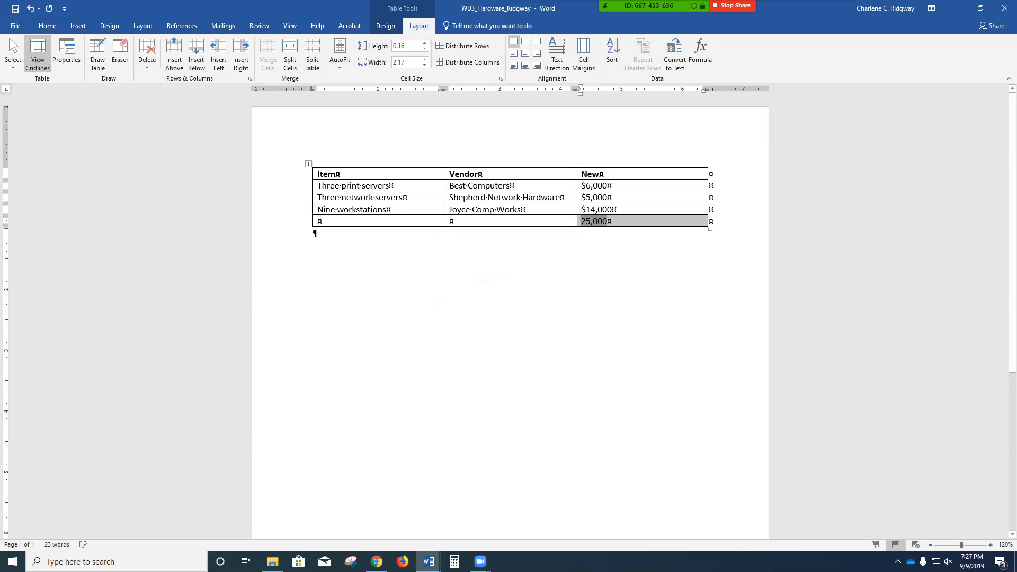
pyautogui.click(314, 234)
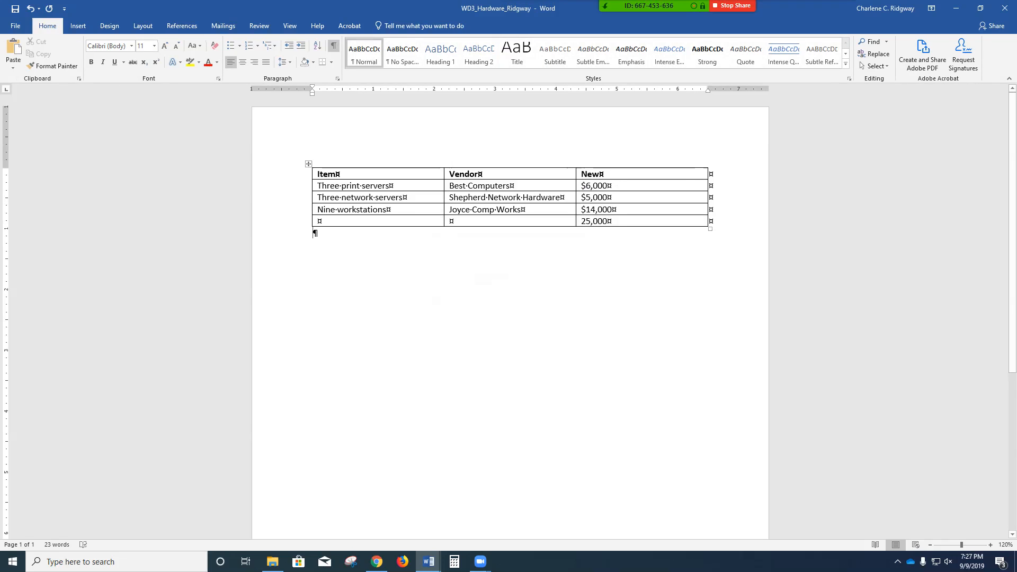
pyautogui.click(578, 222)
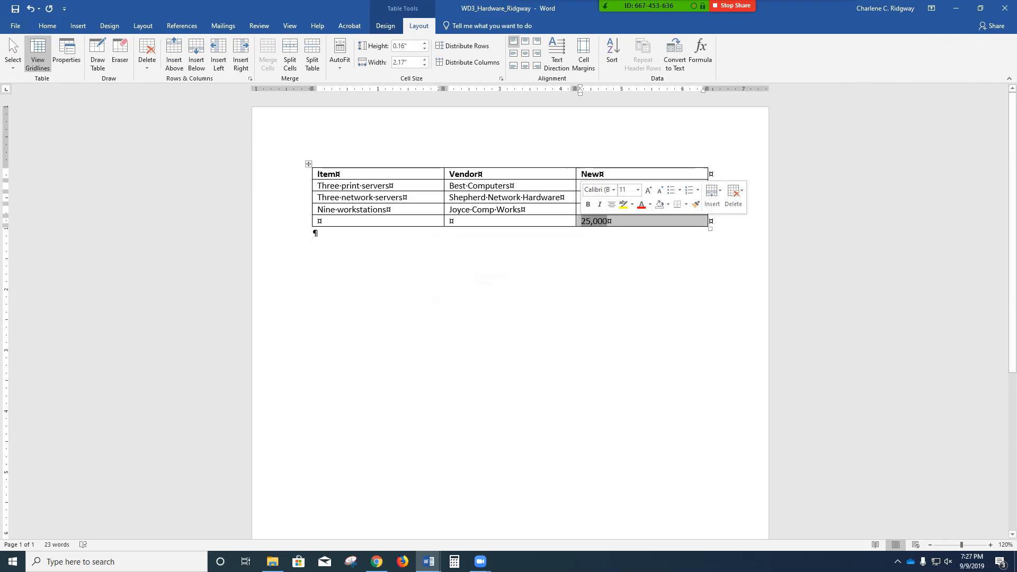
pyautogui.write('$')
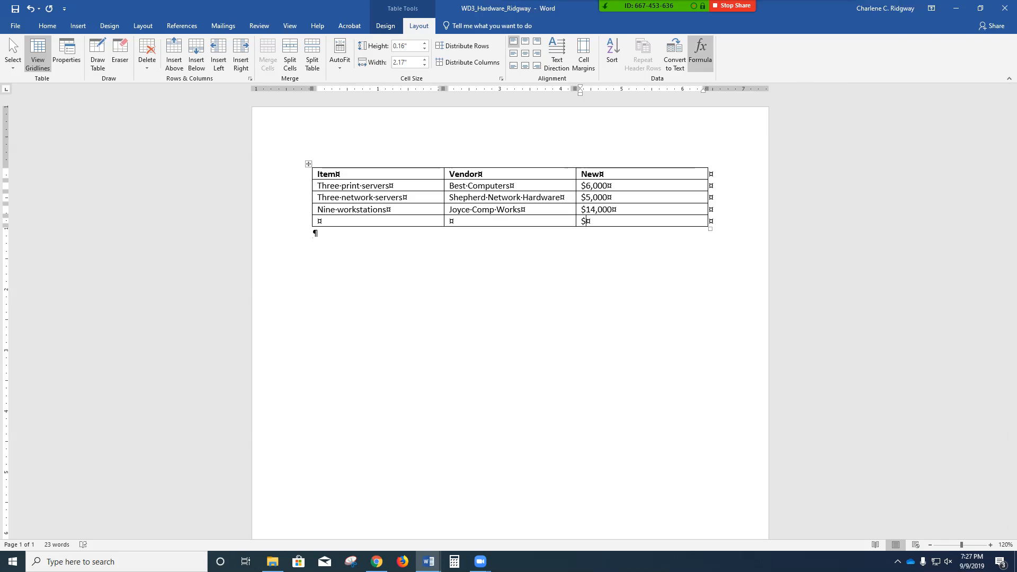
pyautogui.click(700, 53)
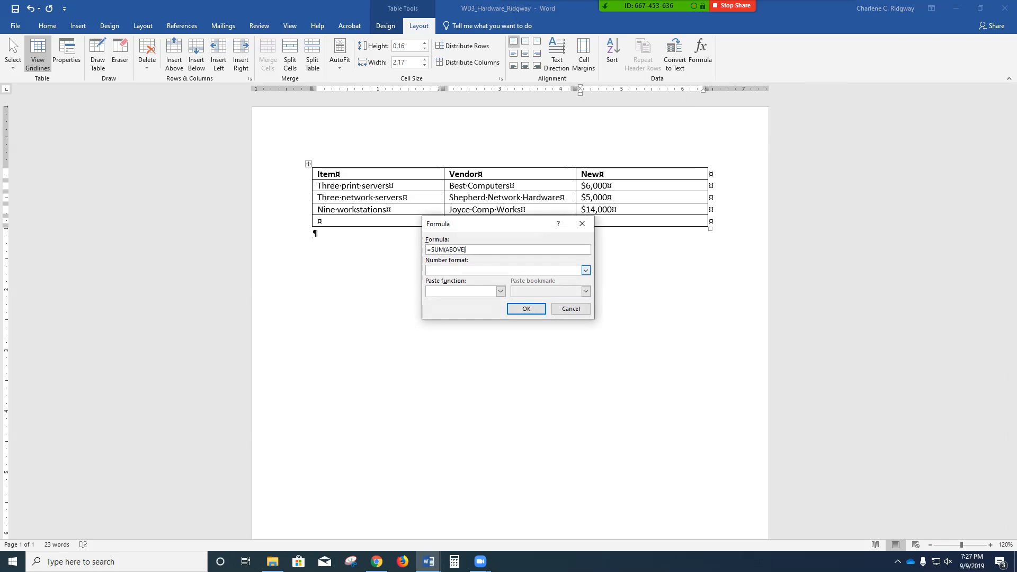
pyautogui.click(586, 270)
pyautogui.click(440, 279)
pyautogui.click(528, 308)
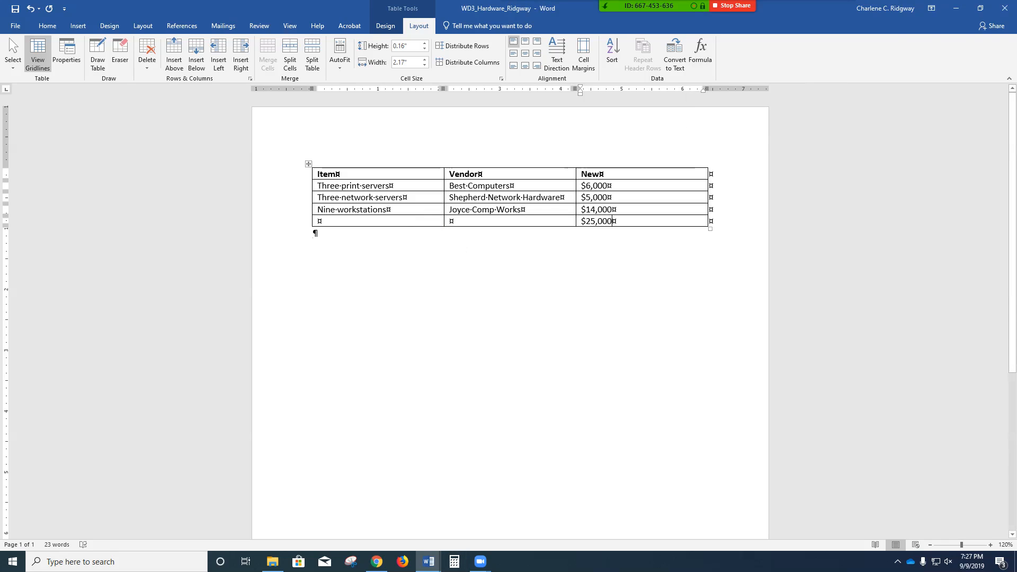
pyautogui.click(14, 8)
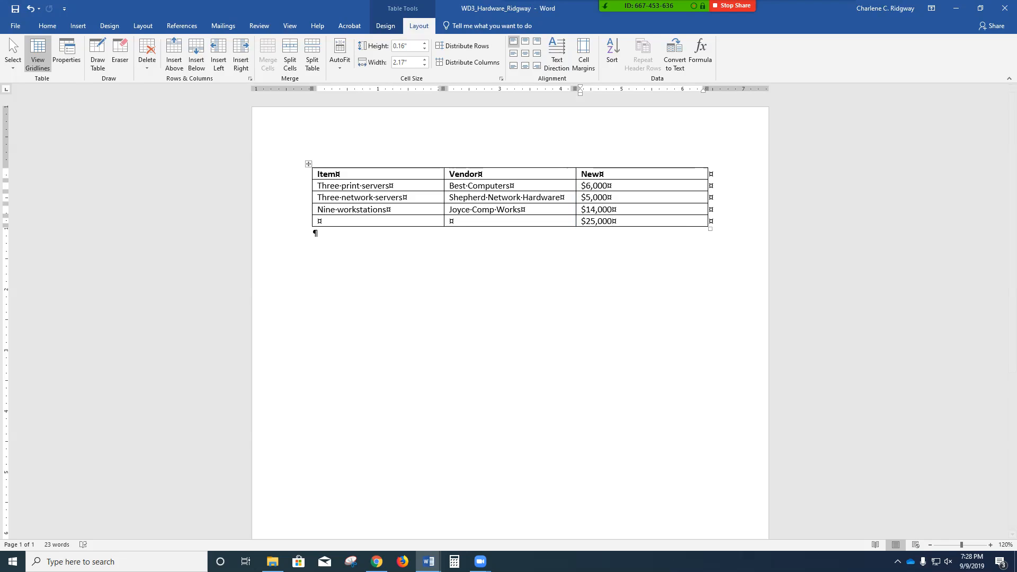
# Step: Change the nine workstations' cost to $14,500 and update the total field in the New column's bottom cell
pyautogui.hotkey('ctrl', 'z')
pyautogui.write('5')
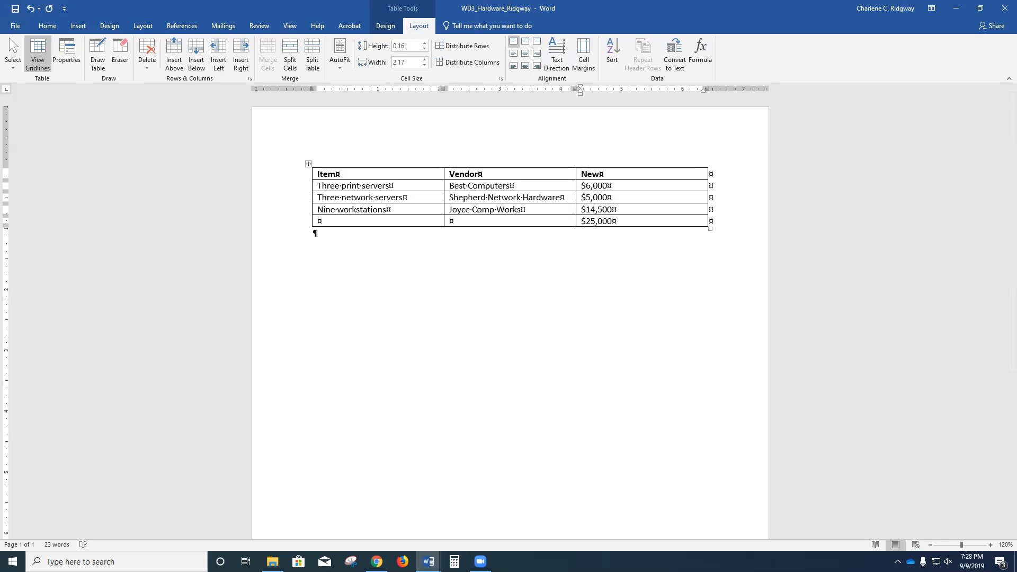
pyautogui.press('Return')
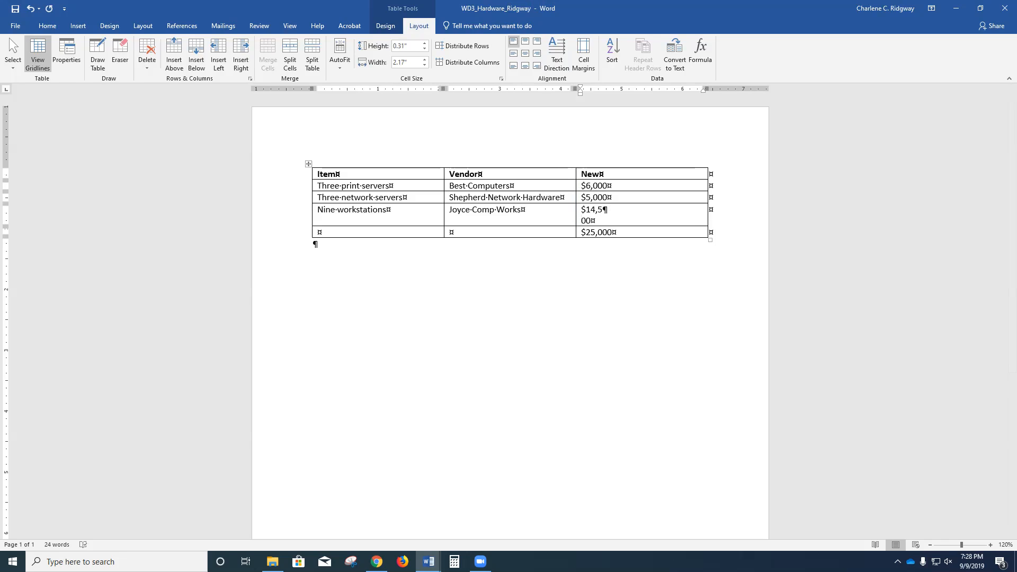
pyautogui.press('BackSpace')
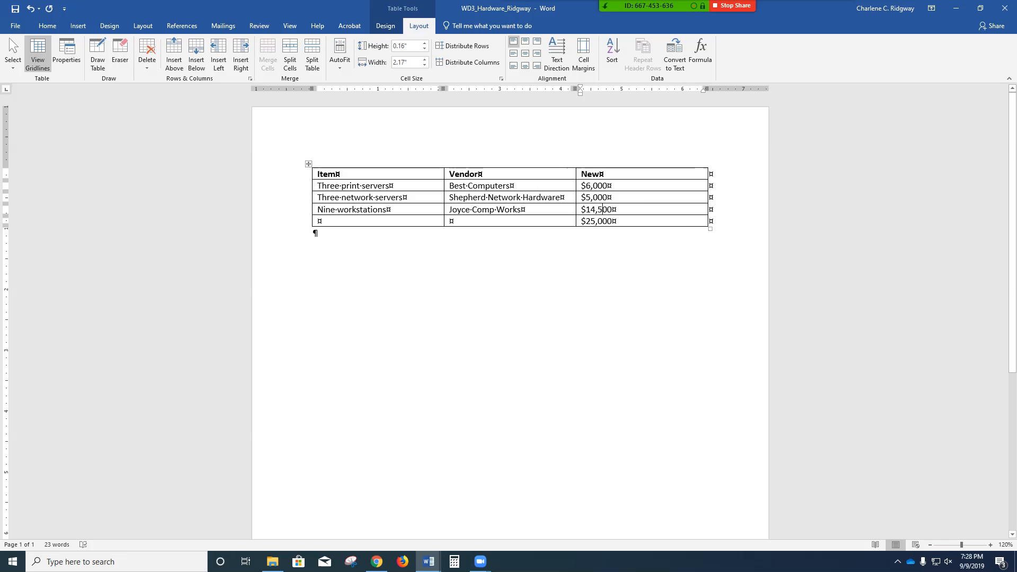
pyautogui.rightClick(602, 221)
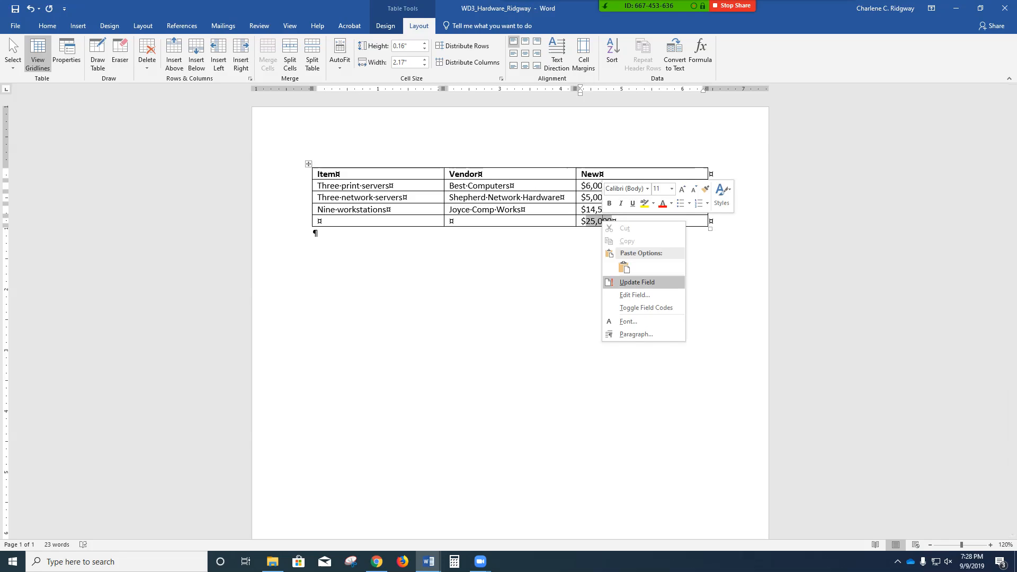
pyautogui.click(637, 282)
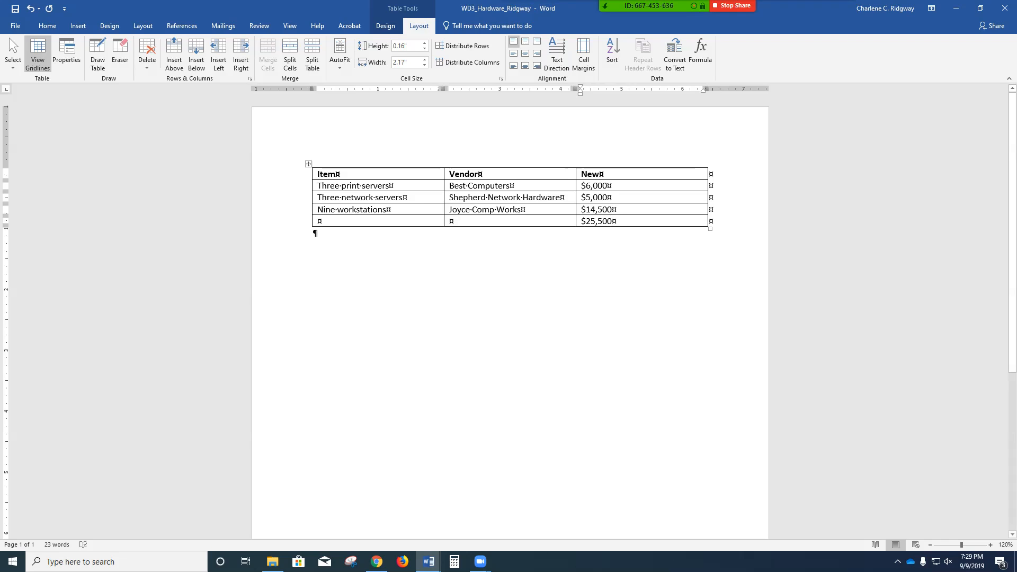
# Step: Merge the bottom row's two empty cells under Item and Vendor, and enter a right-aligned TOTAL label there
pyautogui.moveTo(360, 221); pyautogui.dragTo(471, 221)
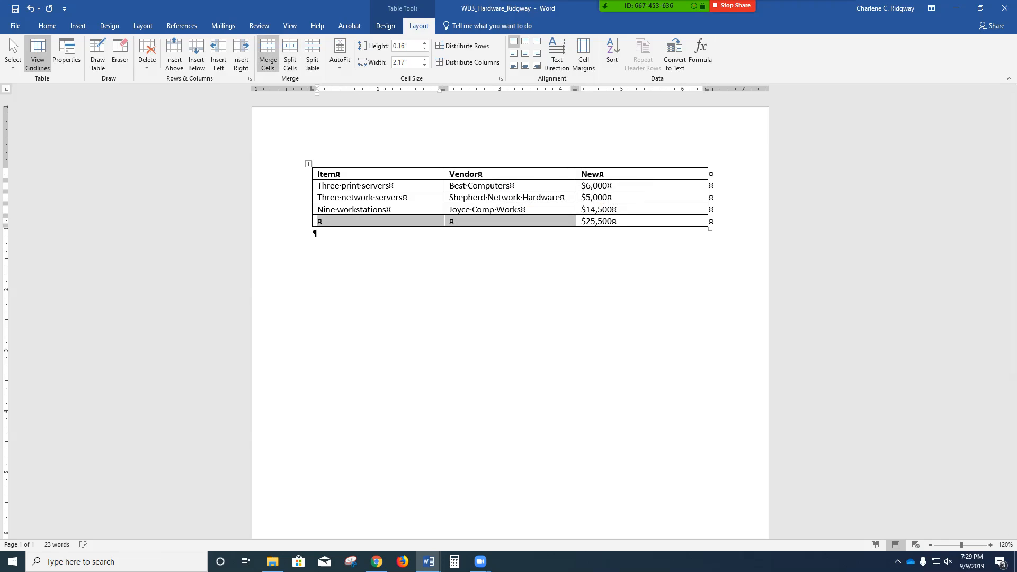
pyautogui.click(268, 54)
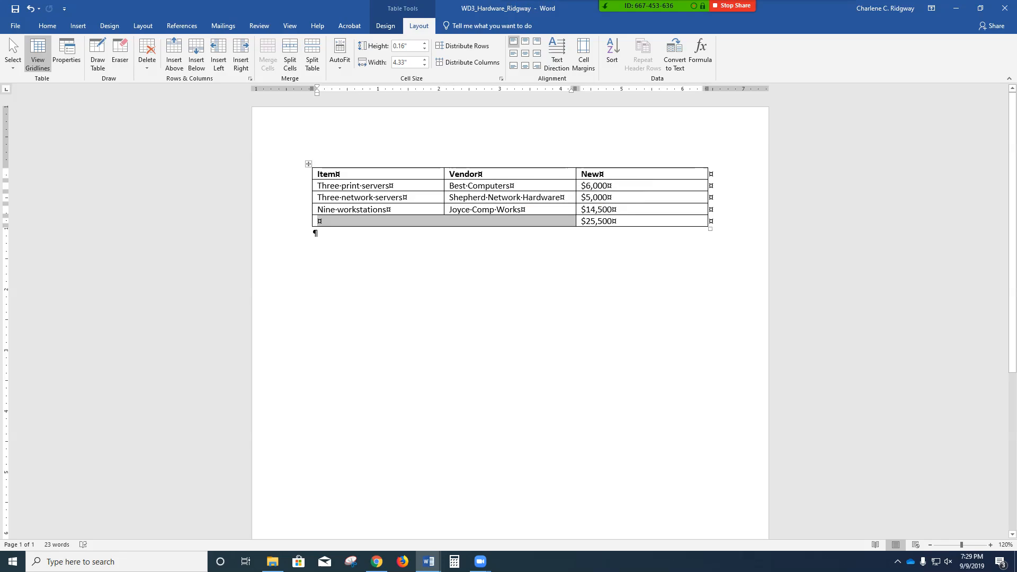
pyautogui.click(319, 222)
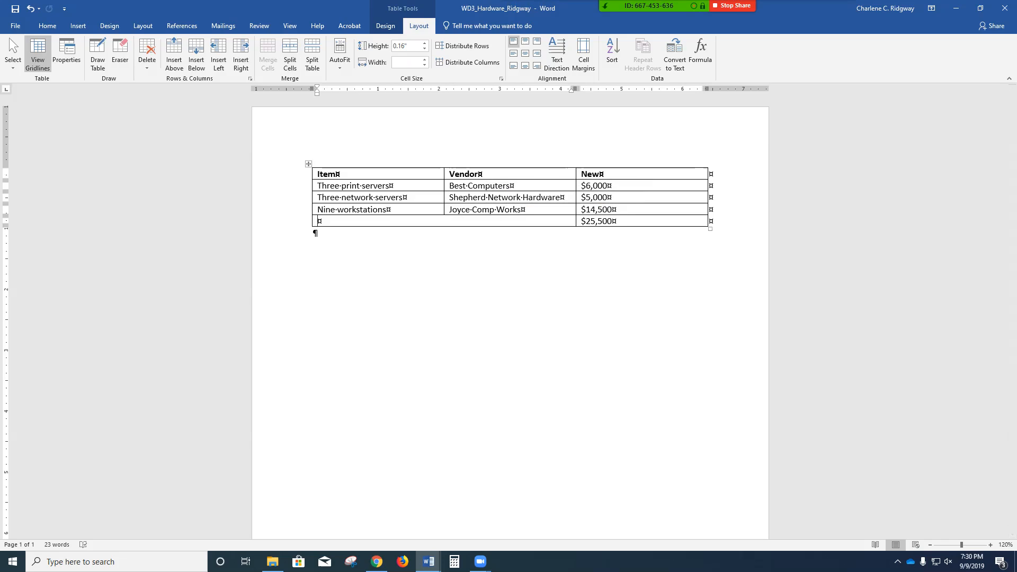
pyautogui.write('TOTAL')
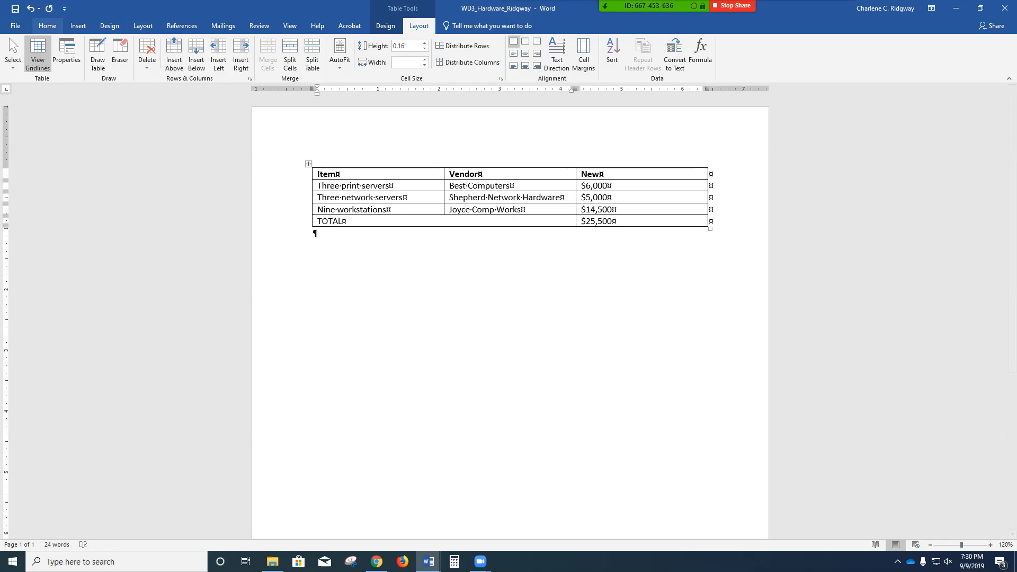
pyautogui.click(47, 26)
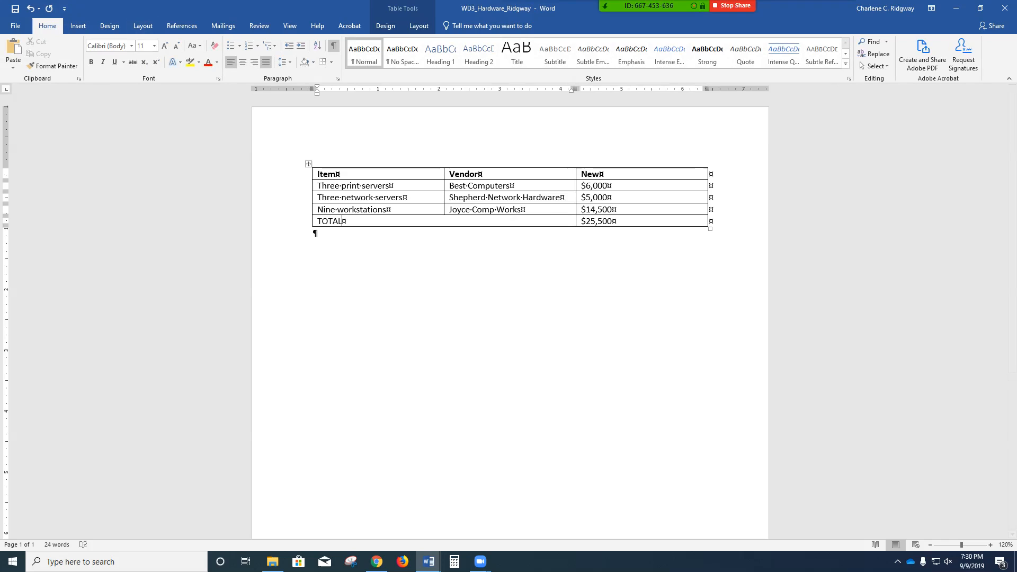
pyautogui.click(255, 62)
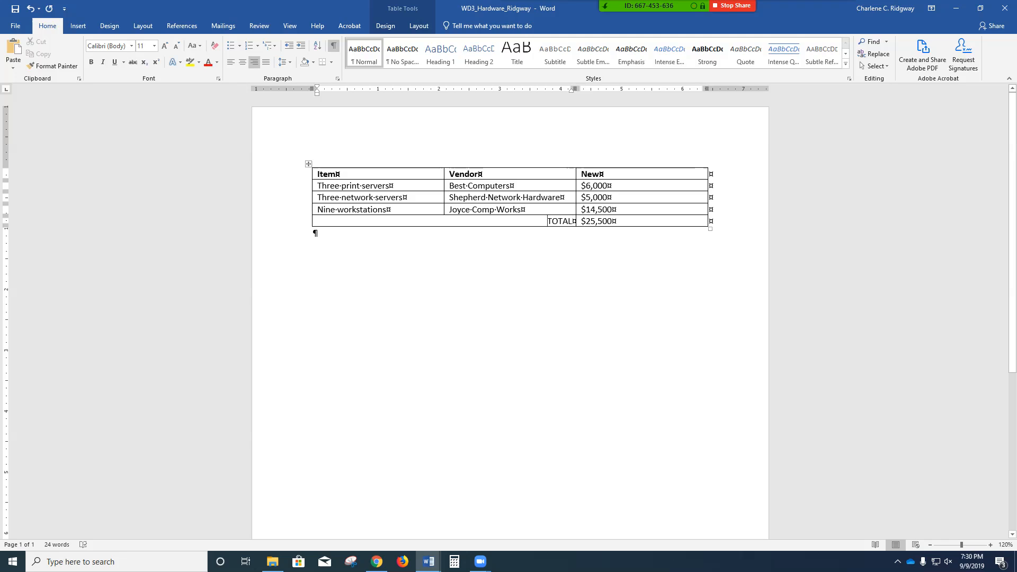
# Step: Make the whole TOTAL row bold and save the document
pyautogui.click(314, 221)
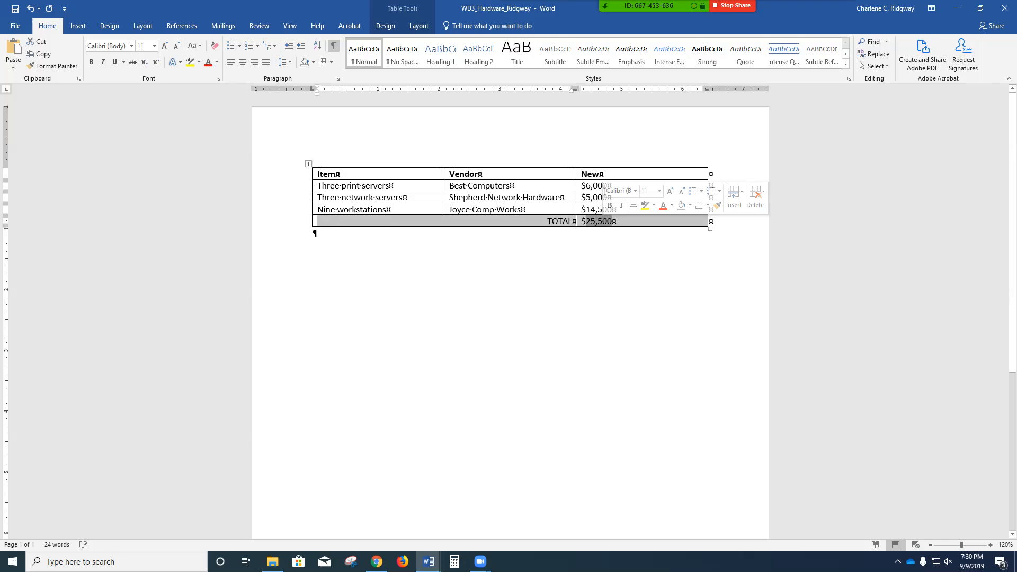
pyautogui.hotkey('ctrl', 'b')
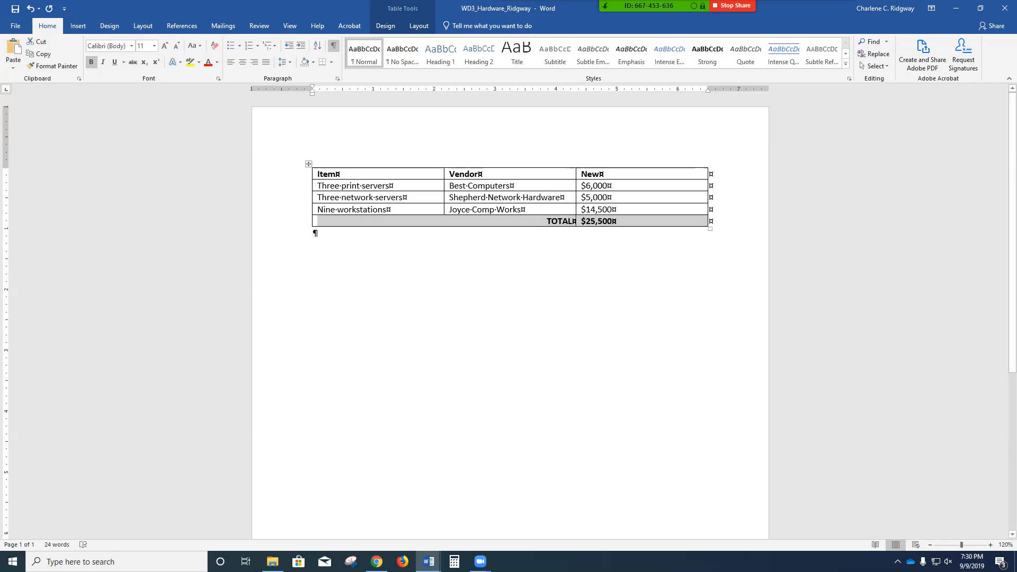
pyautogui.click(316, 234)
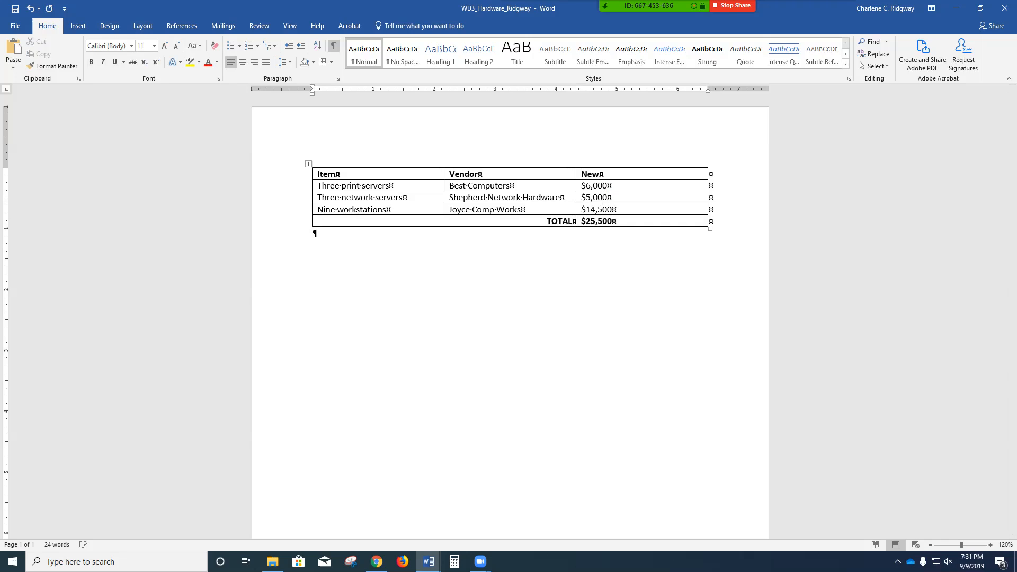
pyautogui.click(15, 9)
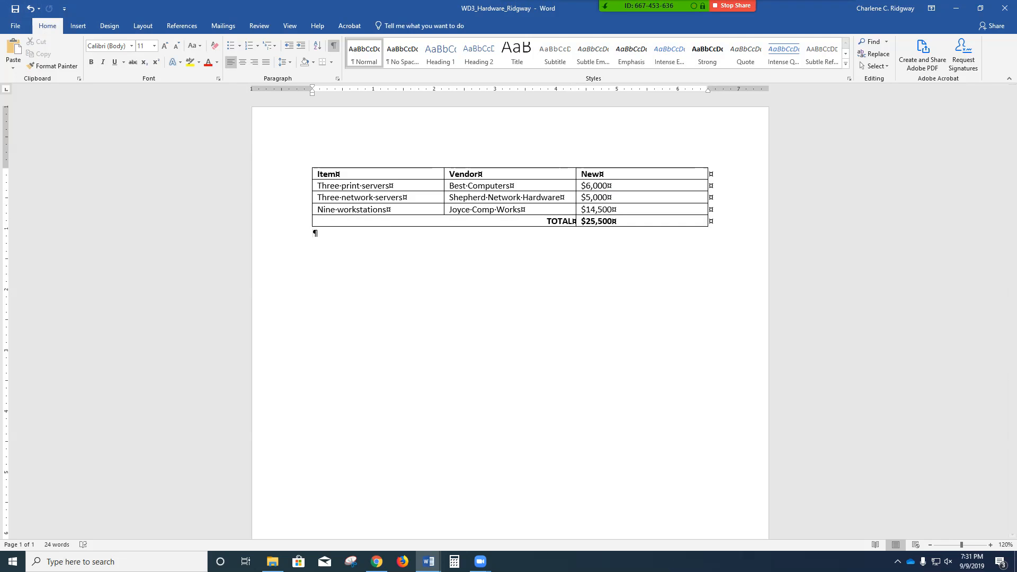
pyautogui.click(839, 15)
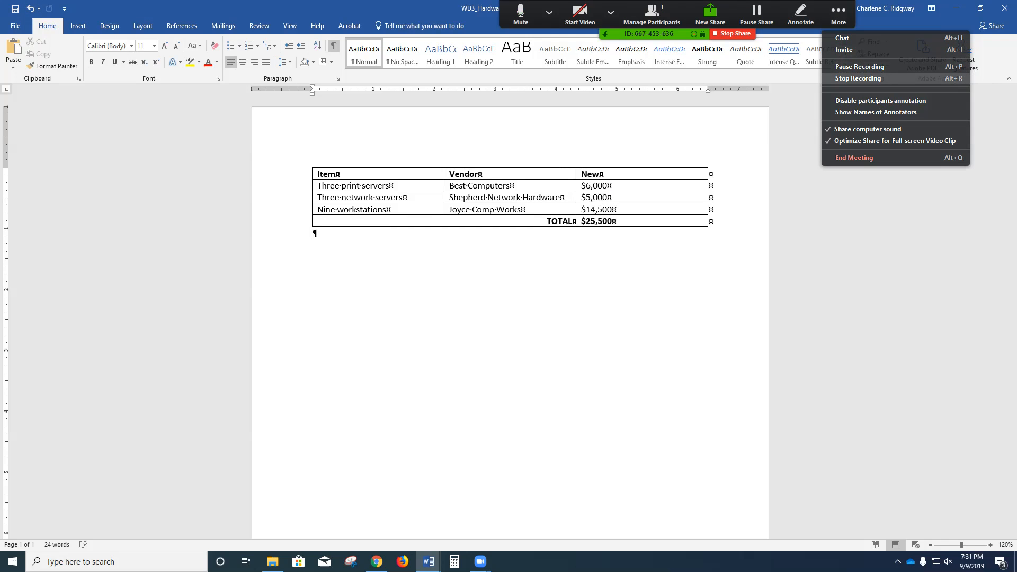